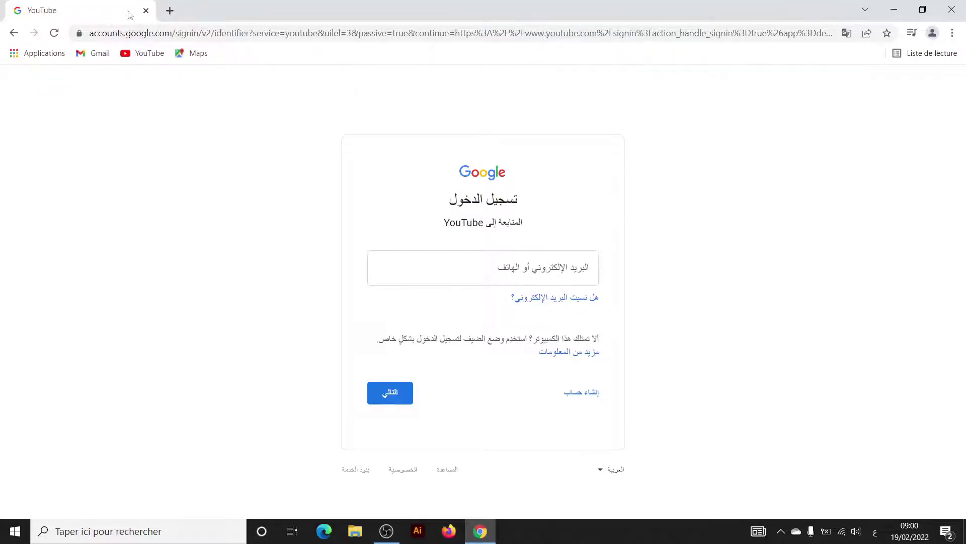
In a new tab, search Google for 'gmail' and scroll the results.
click(170, 11)
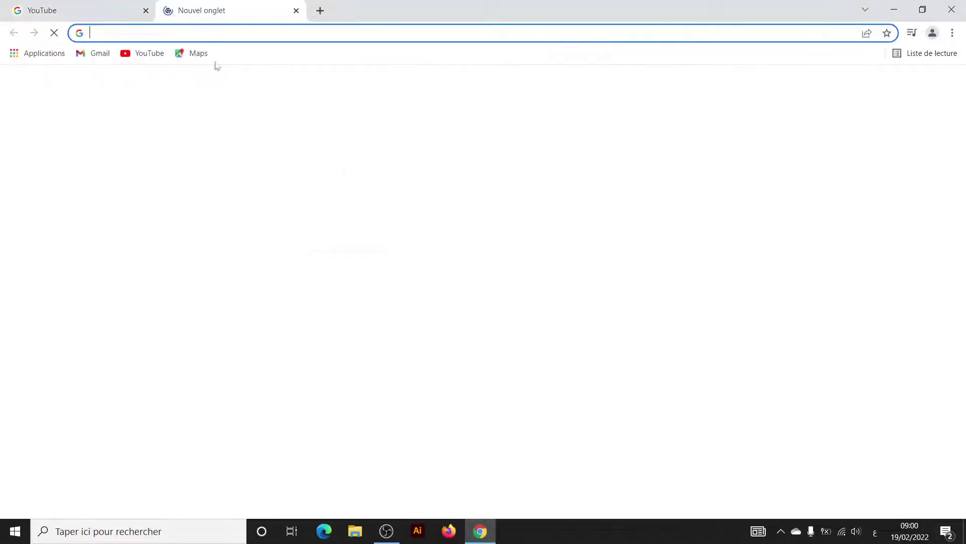
click(420, 259)
text(ل)
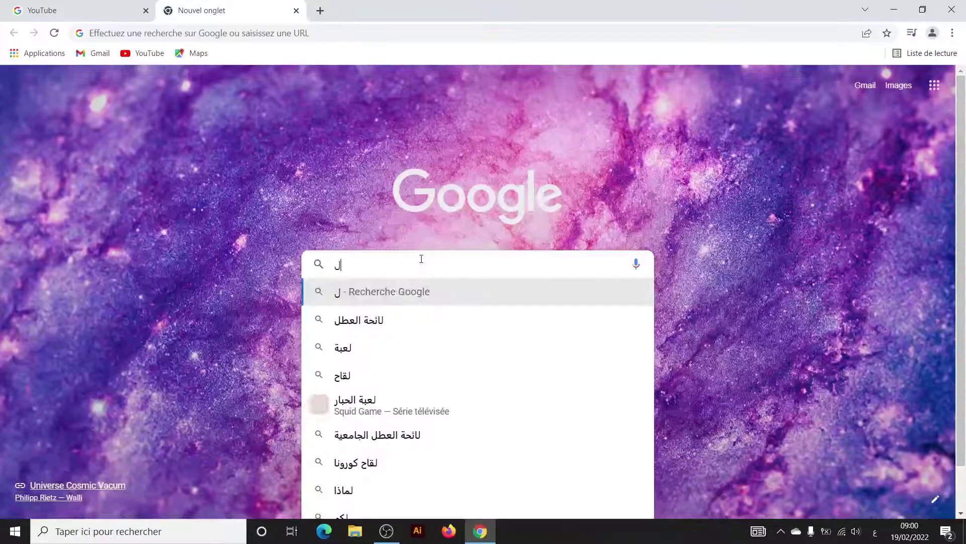
key(Escape)
key(alt+shift)
text(g)
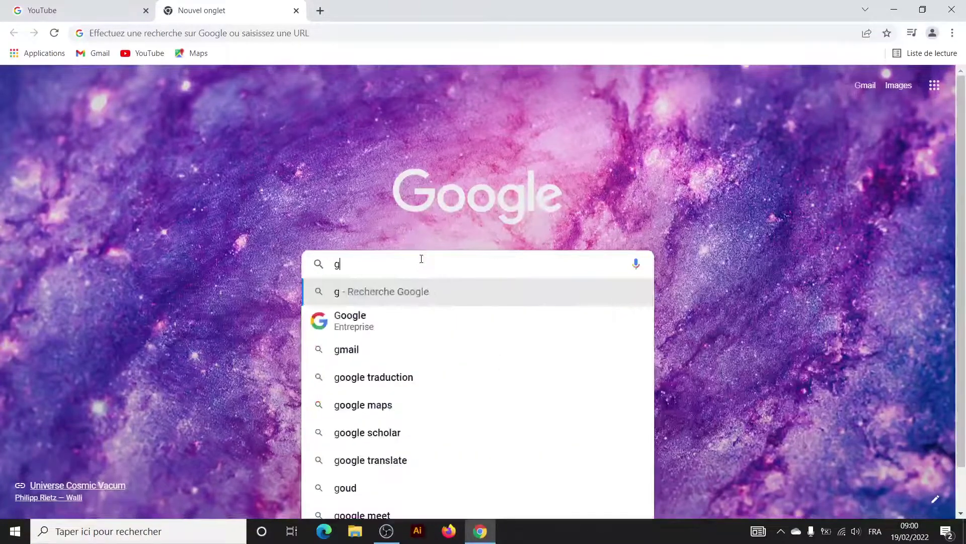
text(mail)
key(Return)
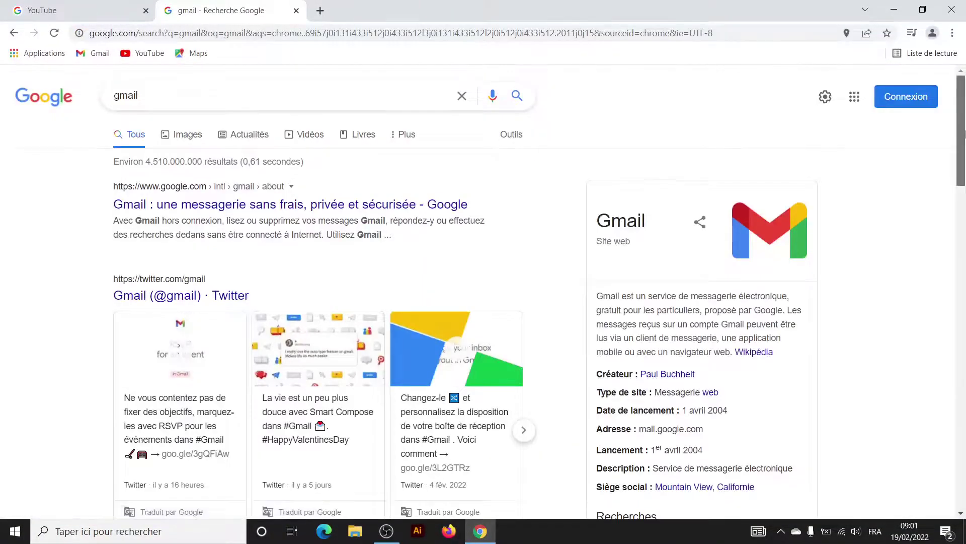
drag(965, 130, 965, 232)
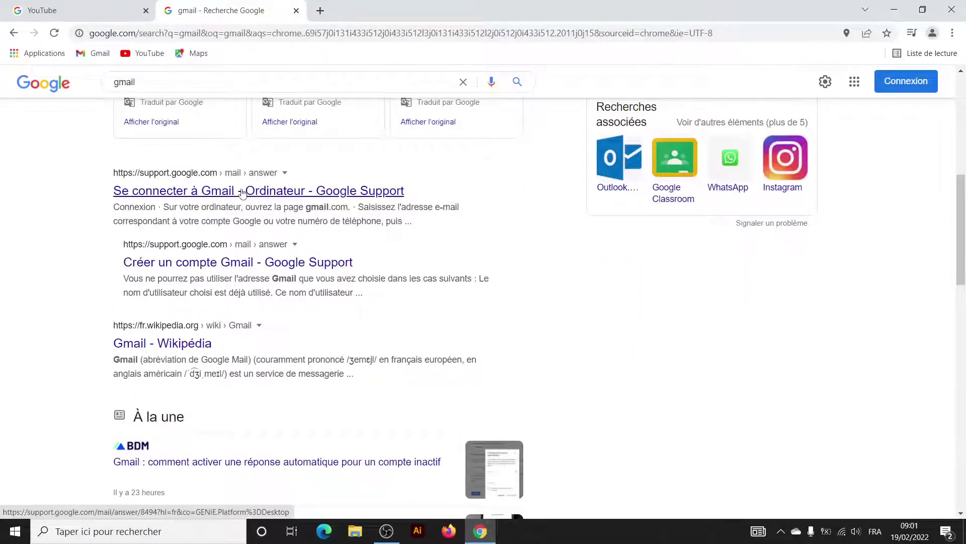
drag(964, 237, 964, 166)
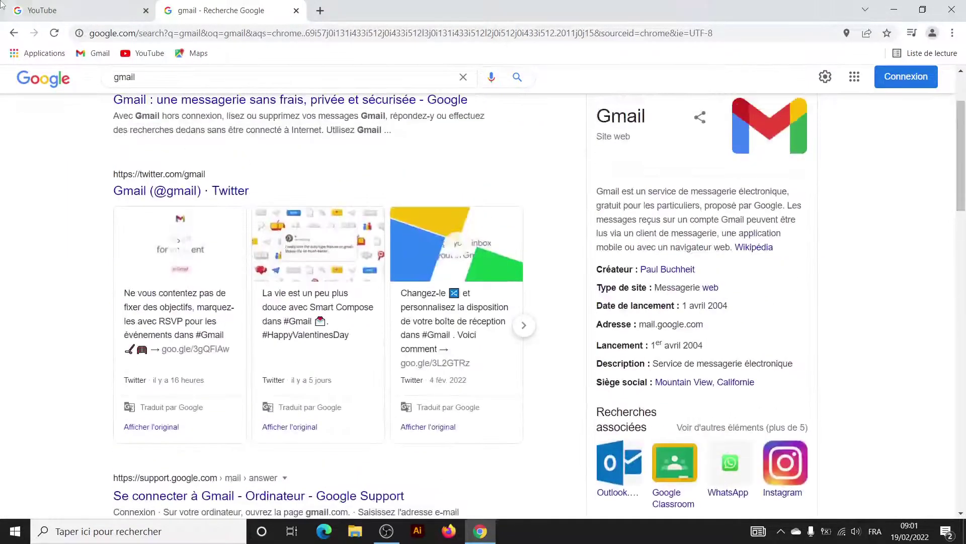
Open the 'Créer un compte Gmail' help article and its Créer un compte sign-up form.
click(14, 34)
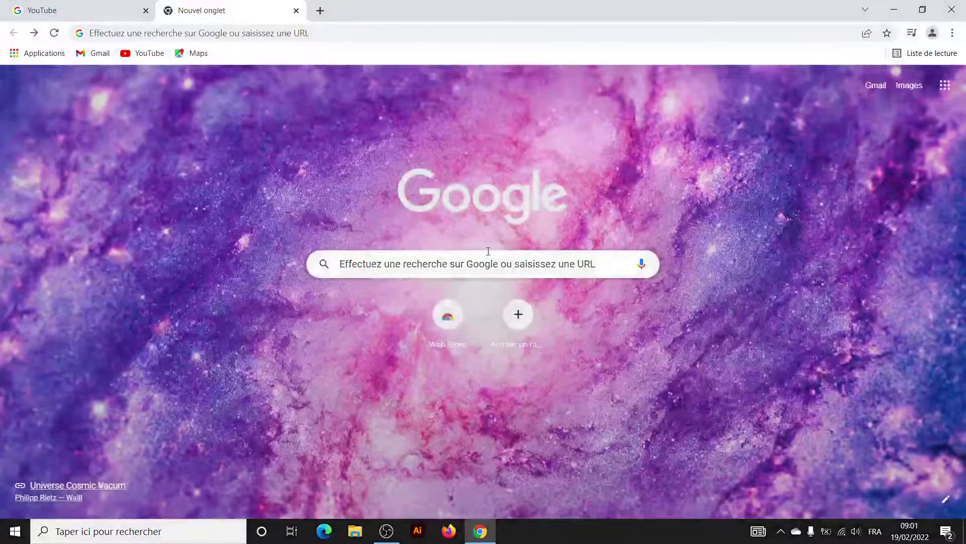
click(489, 252)
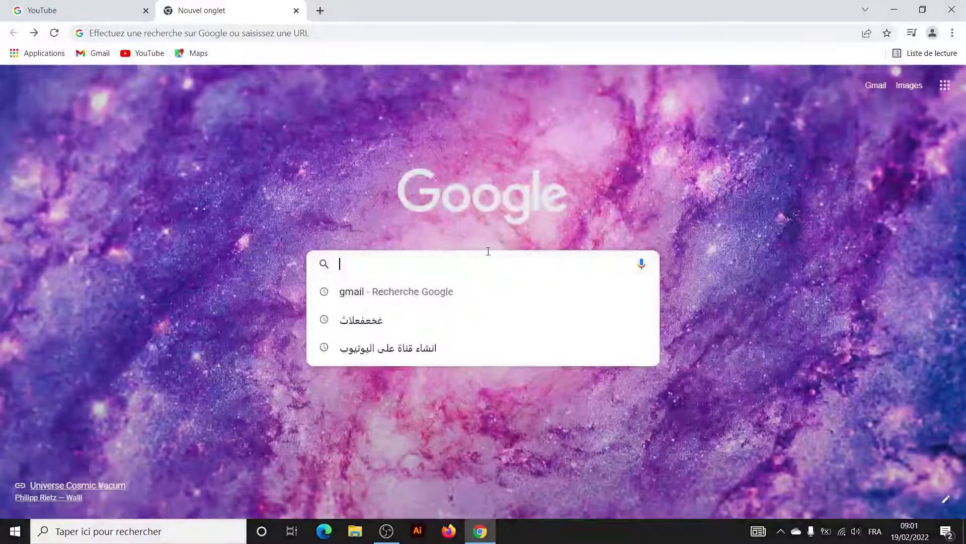
click(423, 291)
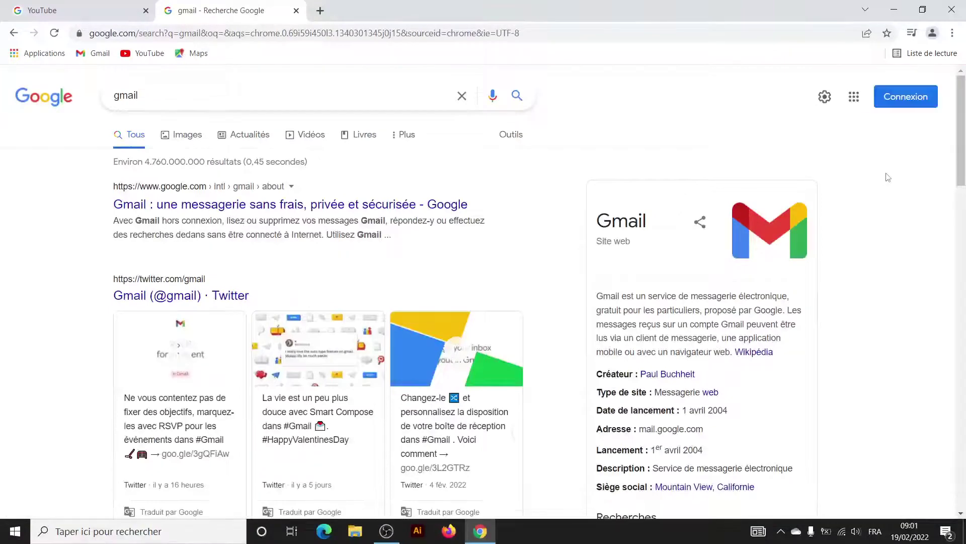
scroll(243, 225, down, 5)
scroll(318, 230, down, 3)
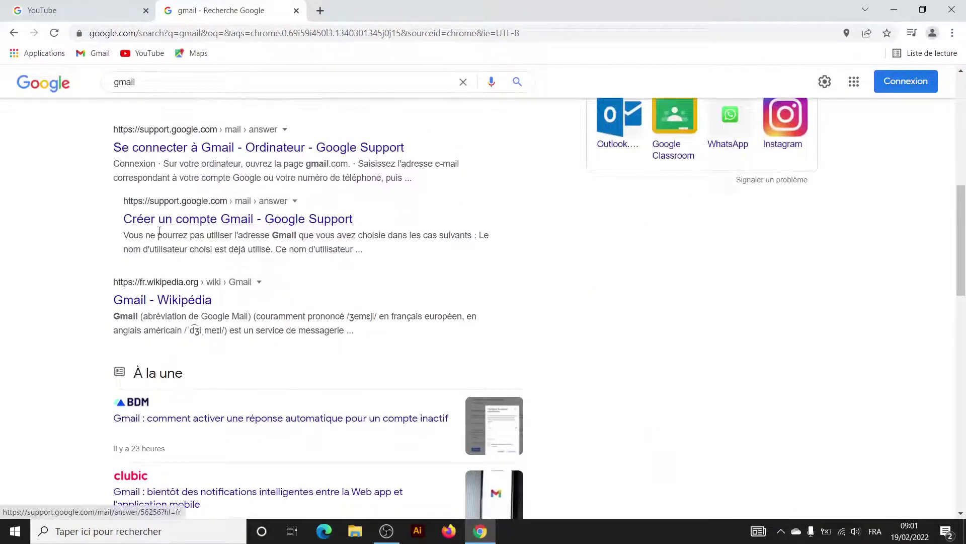
click(268, 227)
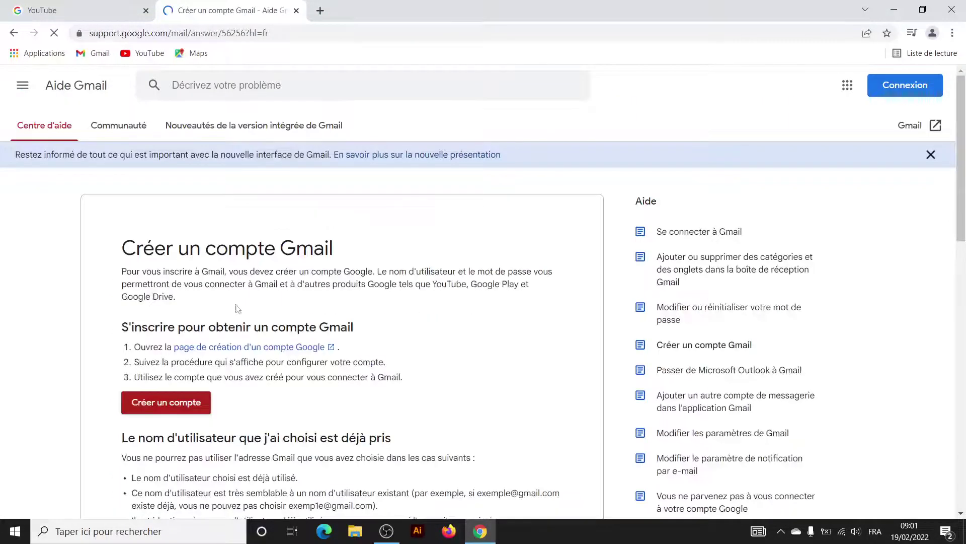
click(187, 406)
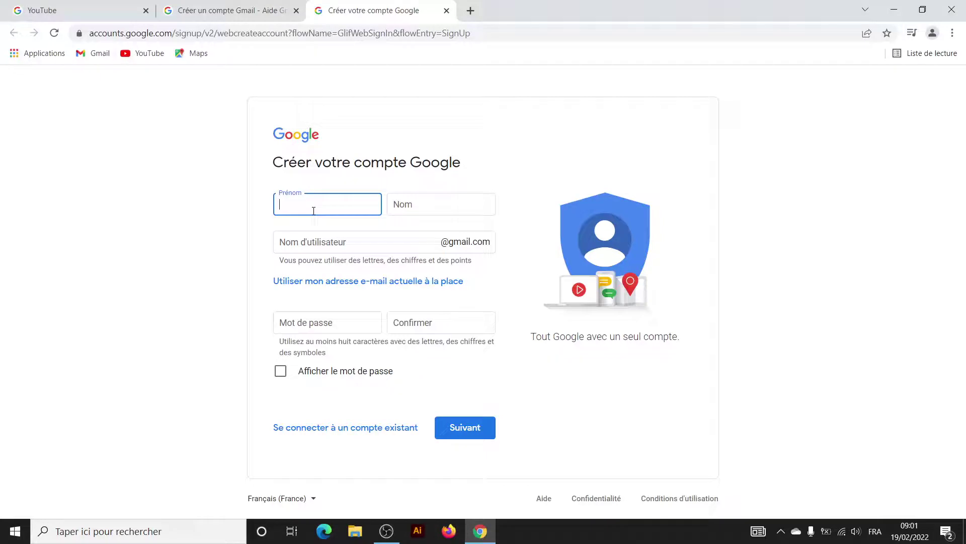
Enter the new account's first name, last name and a username.
text(prof)
click(394, 205)
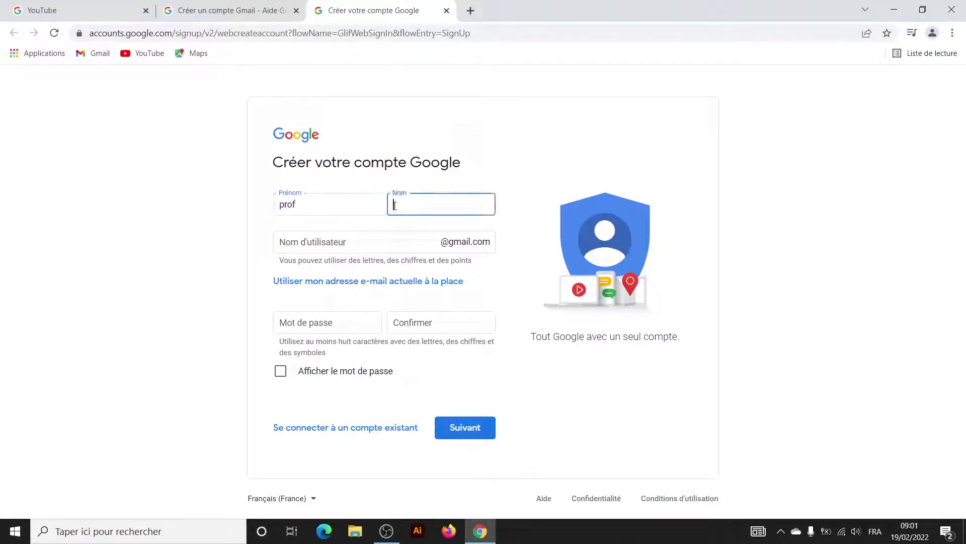
text(bilal)
click(345, 245)
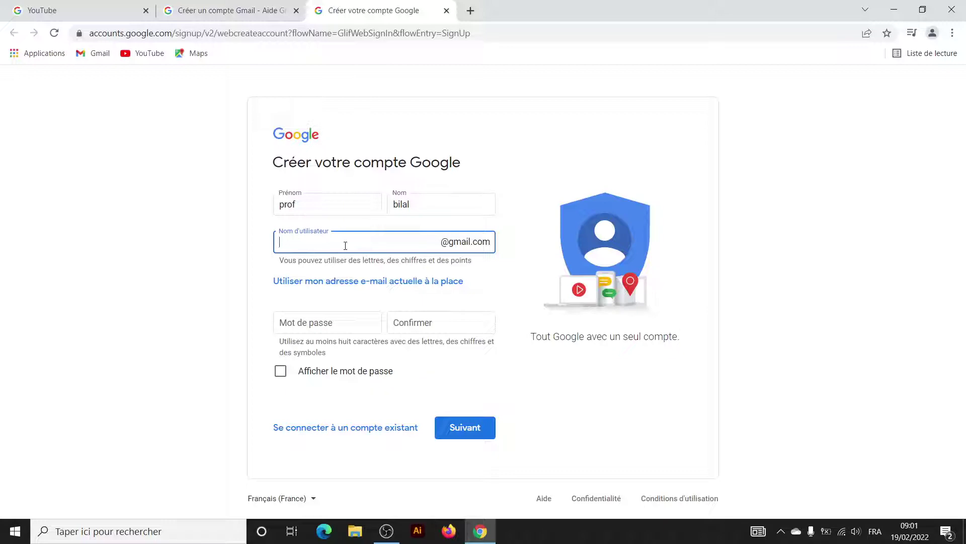
key(Return)
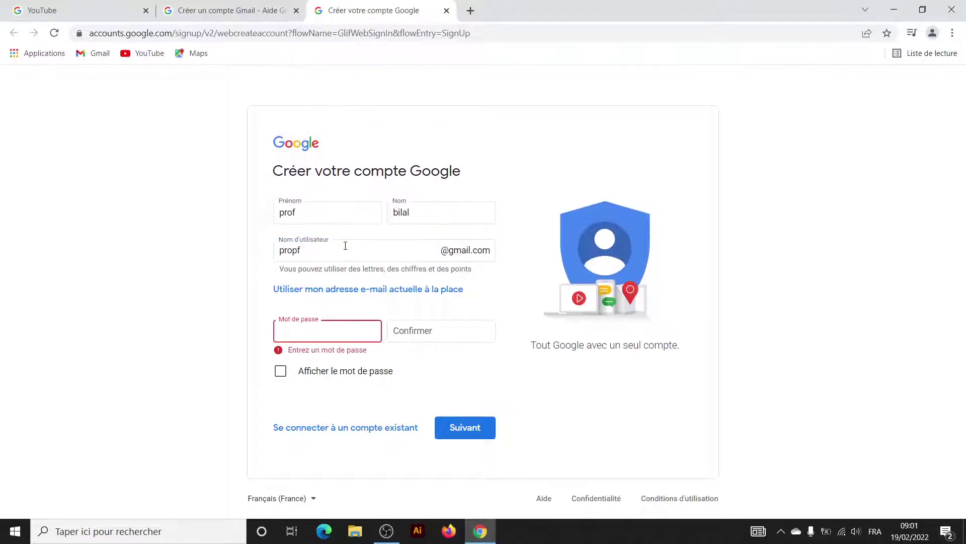
Correct and lengthen the username until it validates.
click(345, 255)
key(BackSpace)
key(BackSpace)
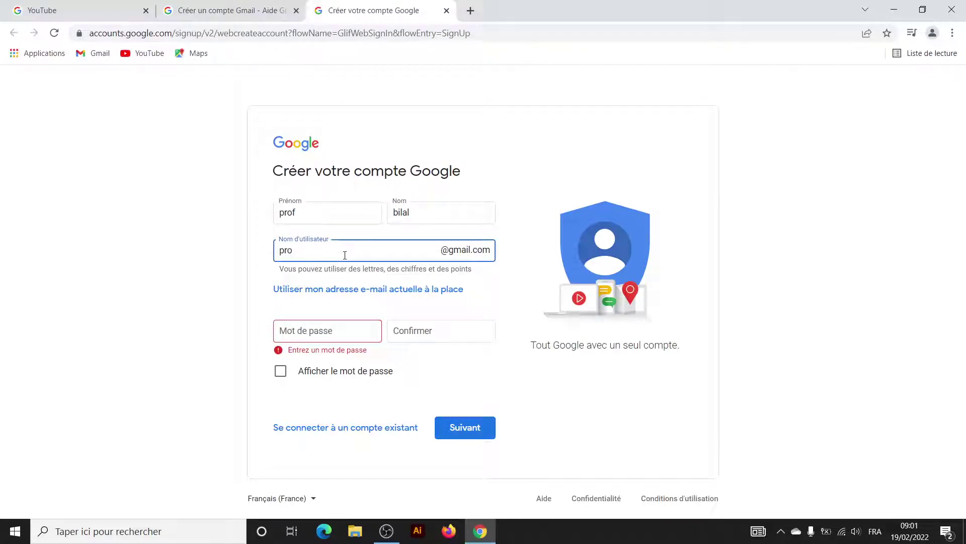
text(of)
click(235, 264)
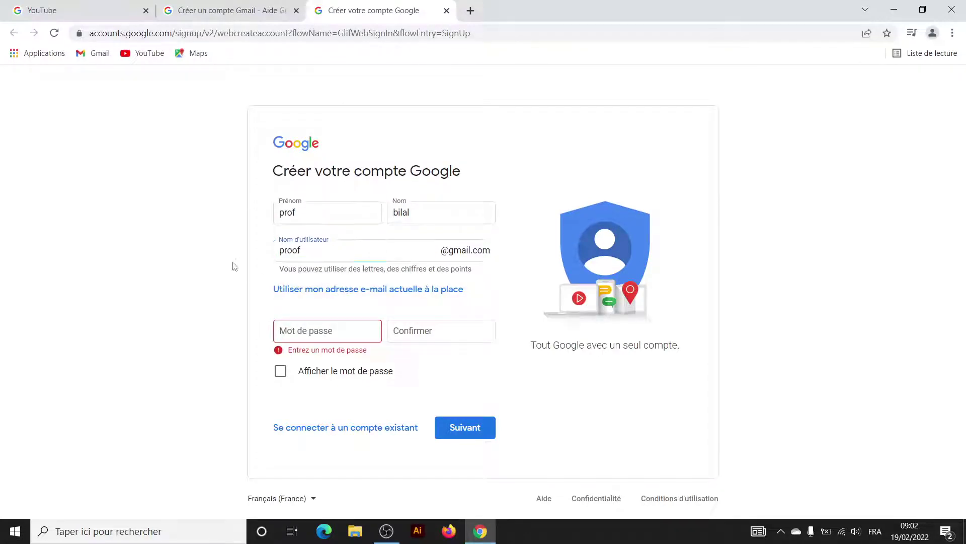
click(325, 242)
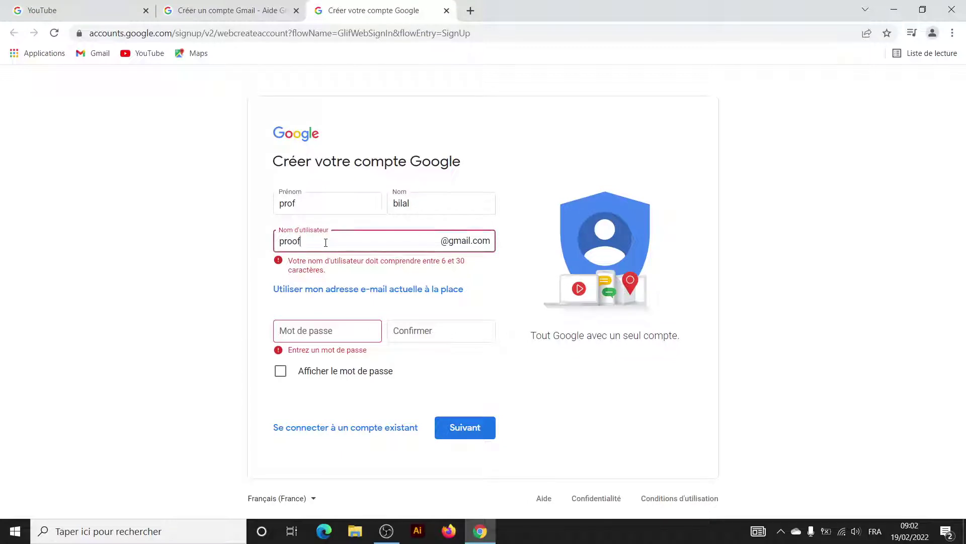
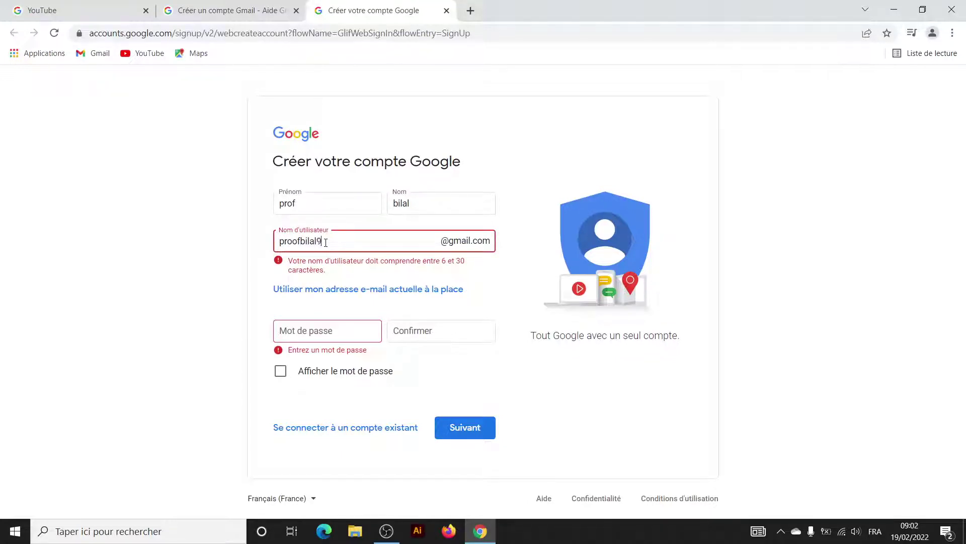
click(229, 296)
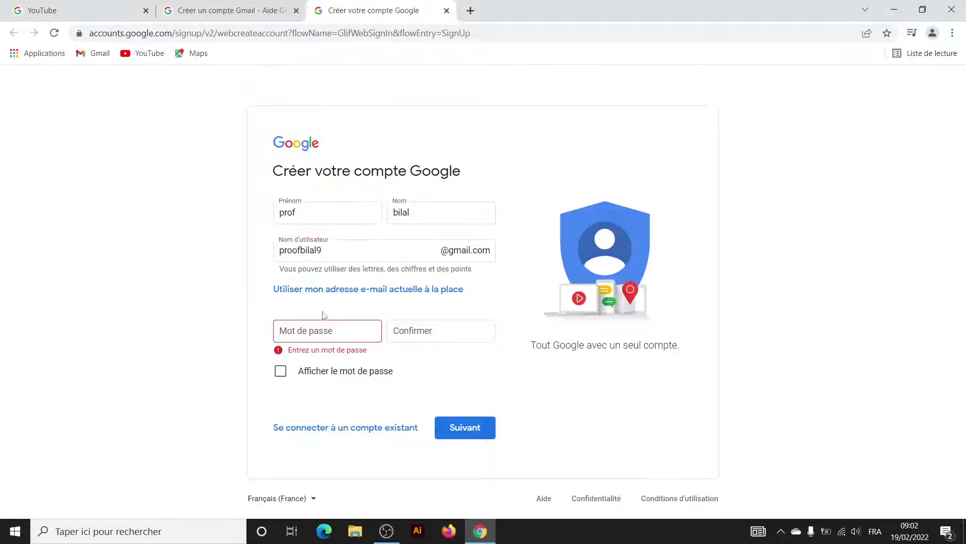
Enter the account password and its confirmation, then submit.
click(321, 330)
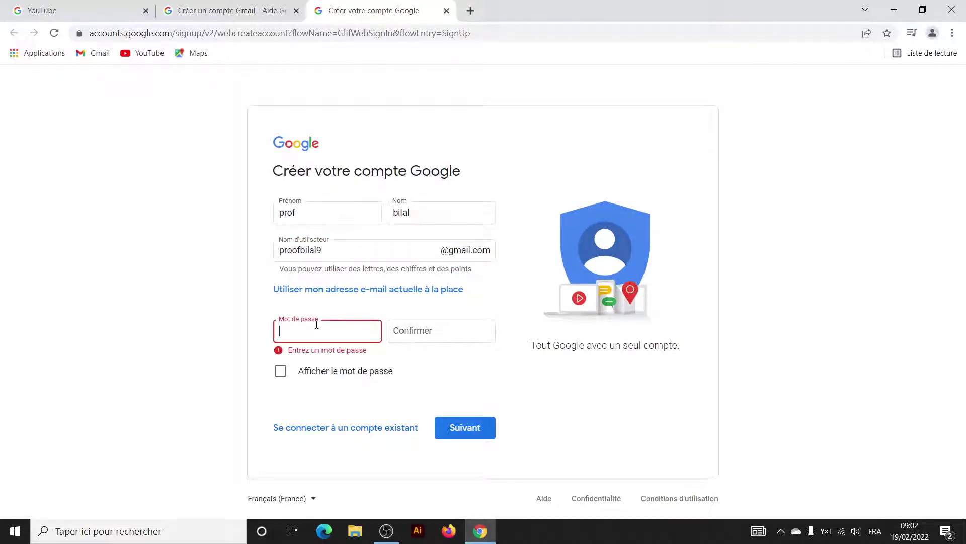
click(429, 338)
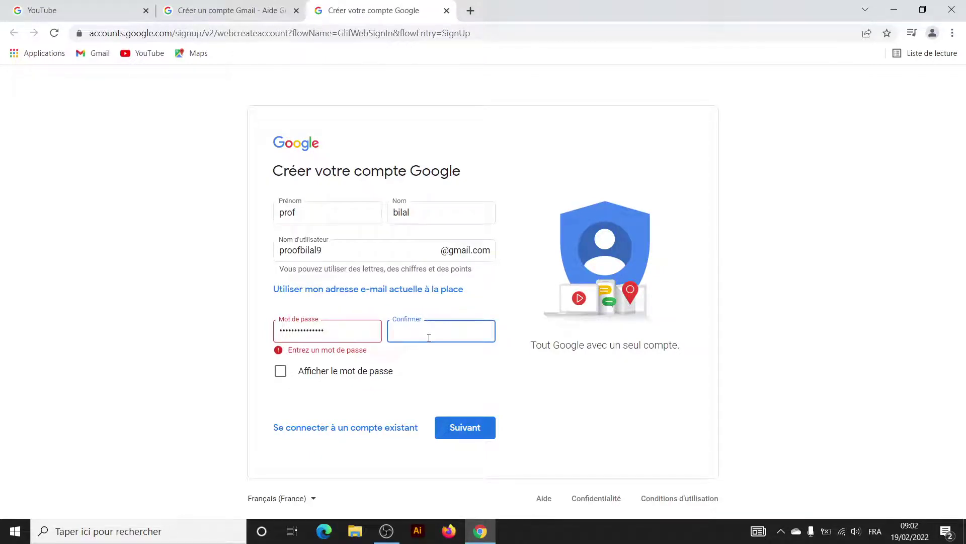
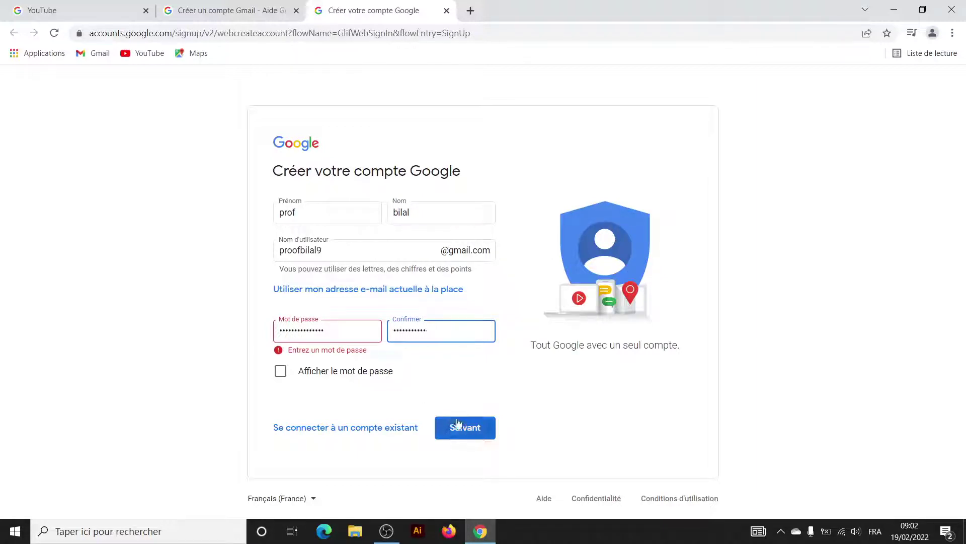
click(458, 424)
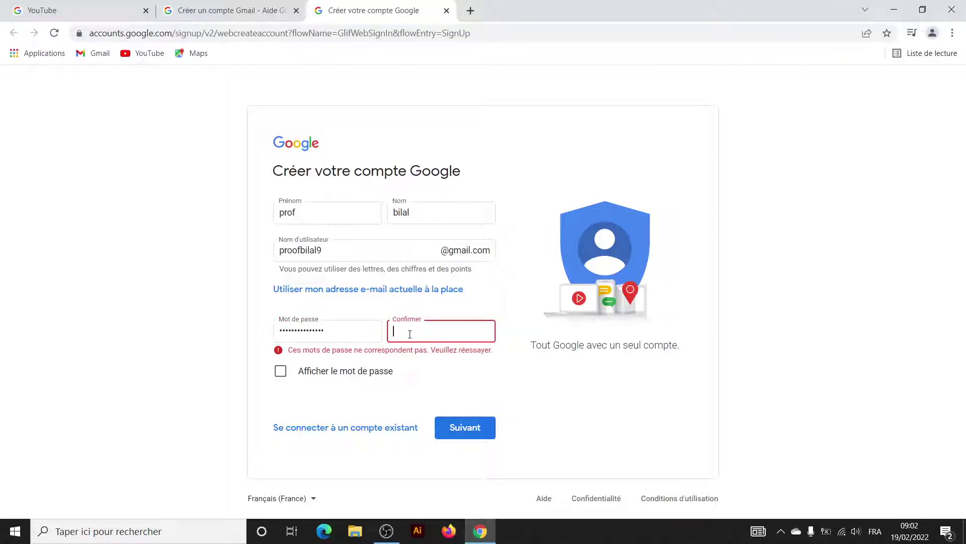
Retype the password after the mismatch error and resubmit the sign-up details.
drag(350, 329, 216, 317)
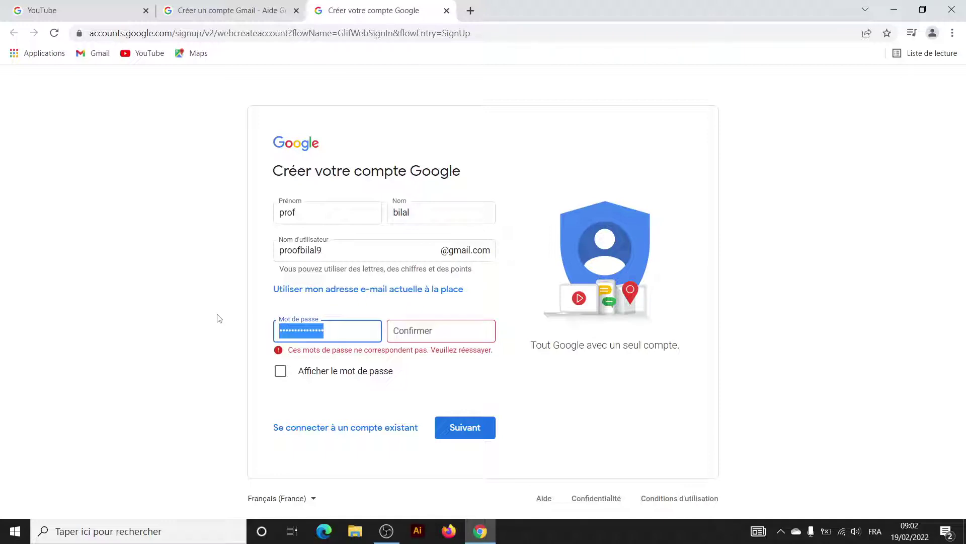
key(BackSpace)
text(•••)
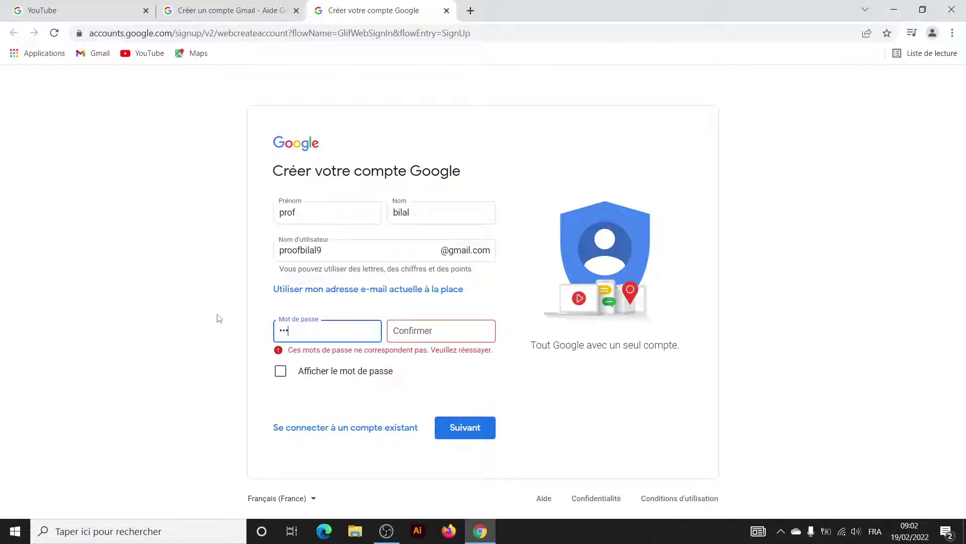
text(••••••••••••)
click(411, 331)
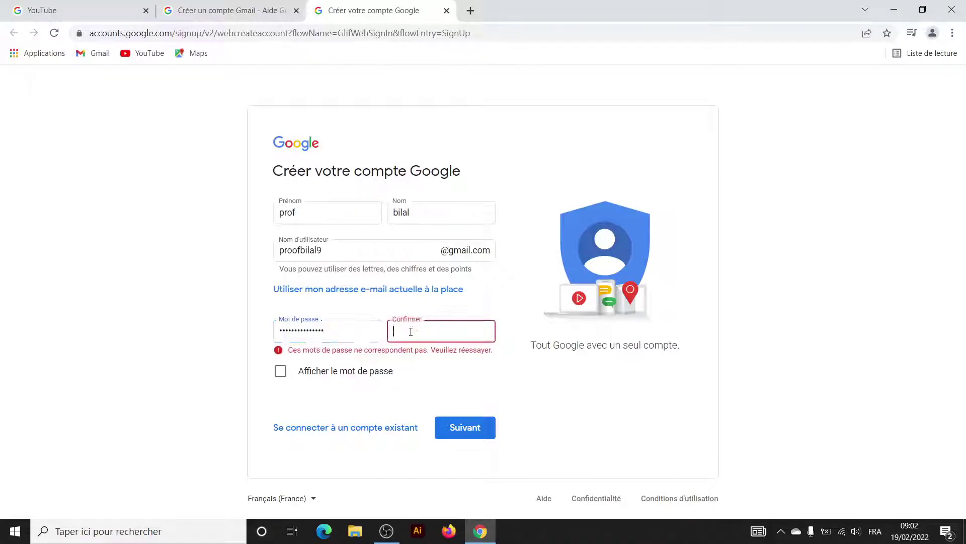
text(••••••••••••••••)
click(458, 426)
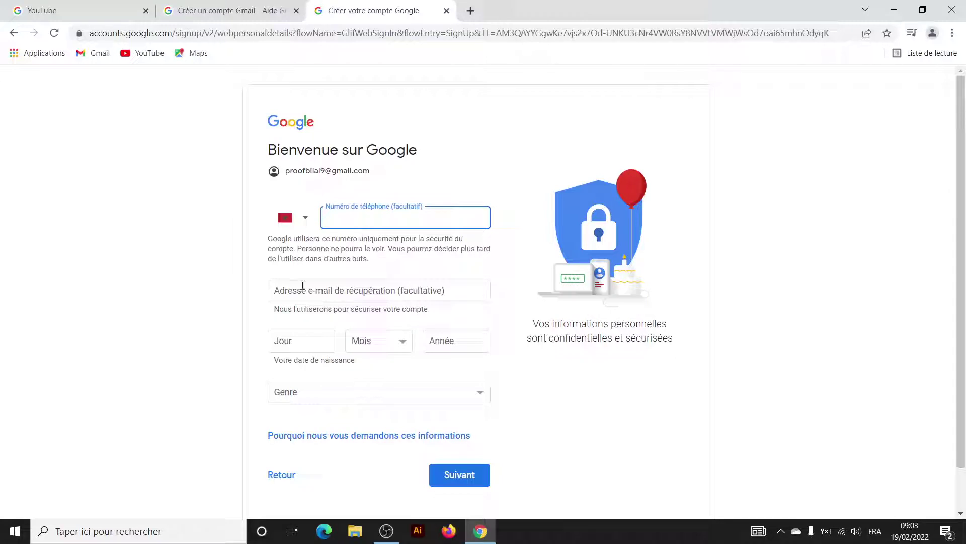
click(322, 291)
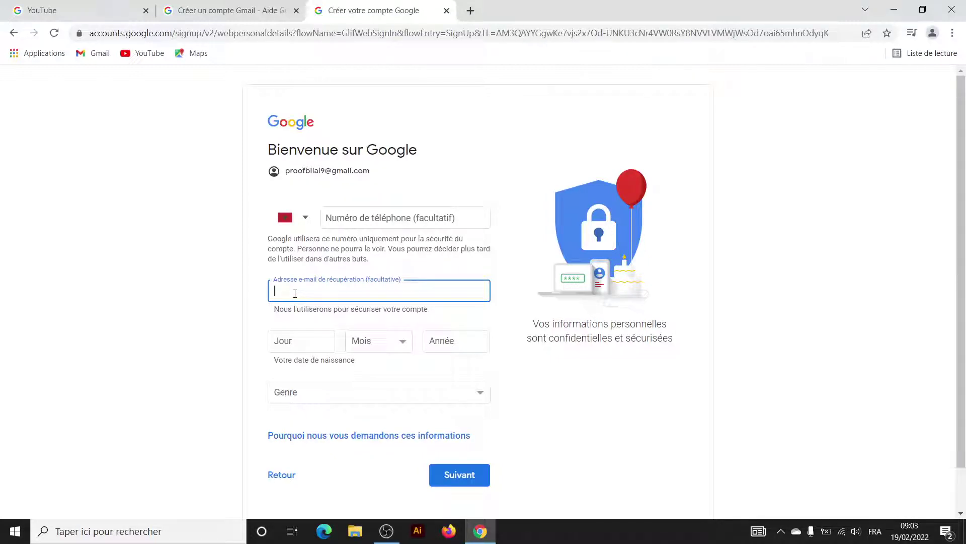
click(313, 339)
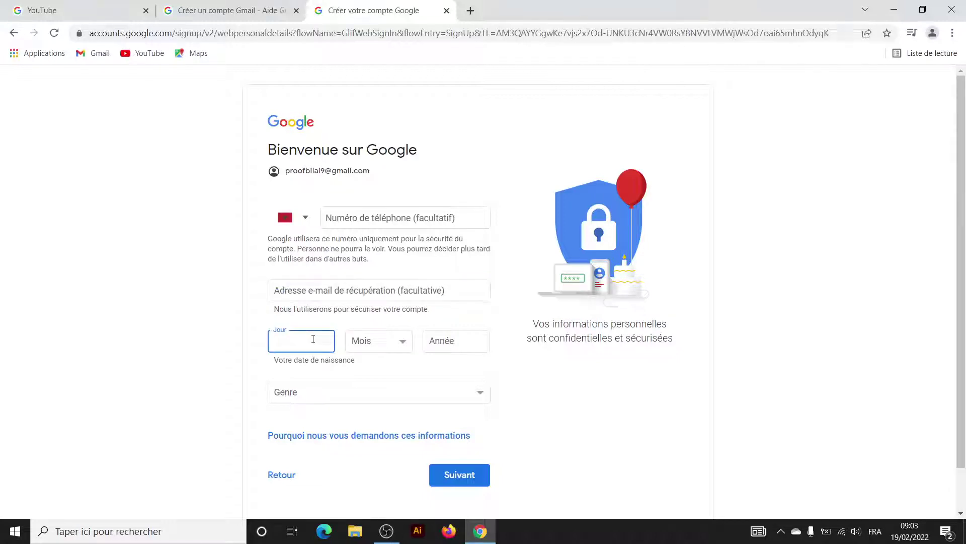
text(14)
click(384, 349)
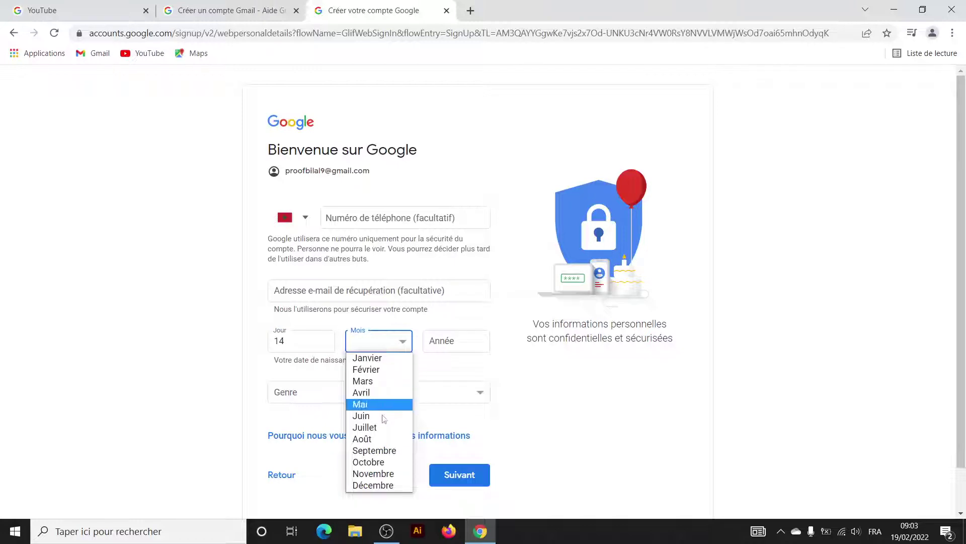
click(382, 474)
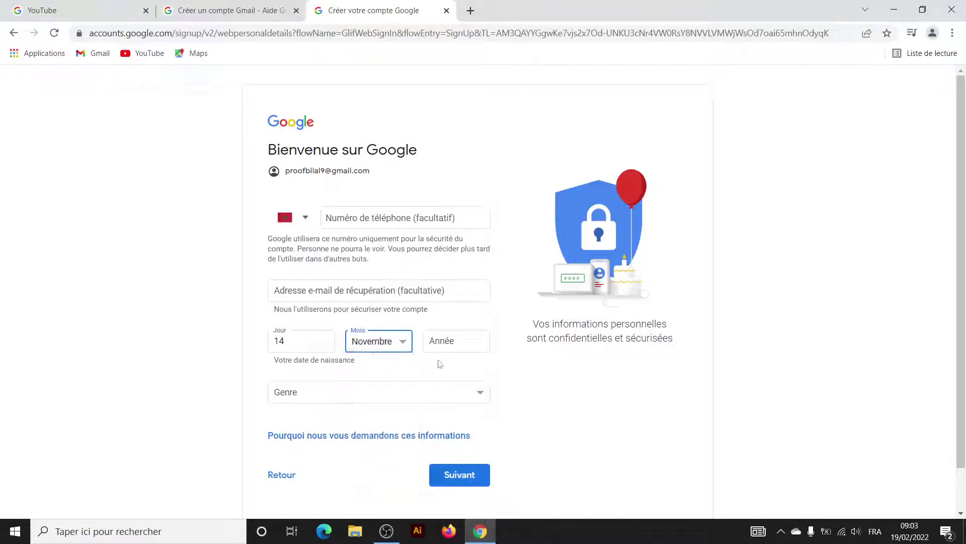
click(441, 348)
text(1994)
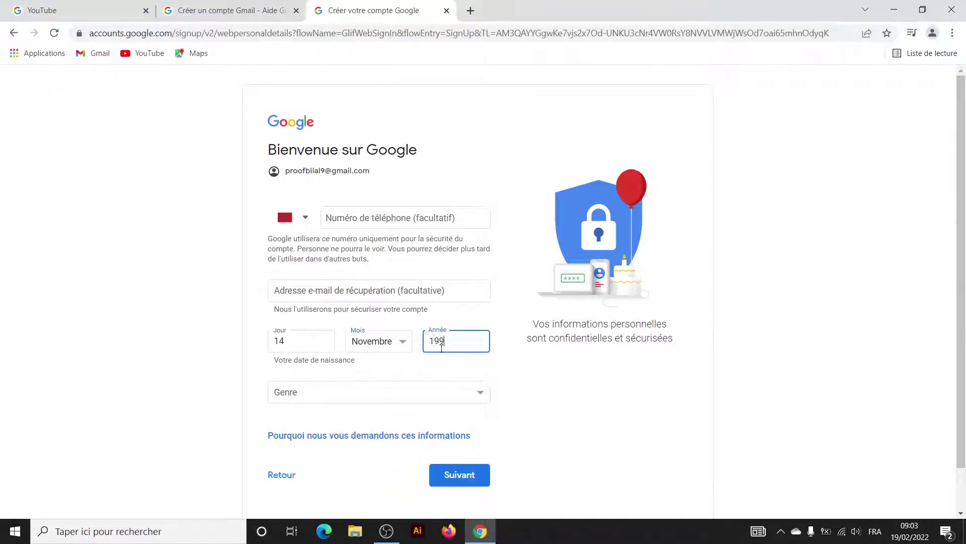
click(397, 395)
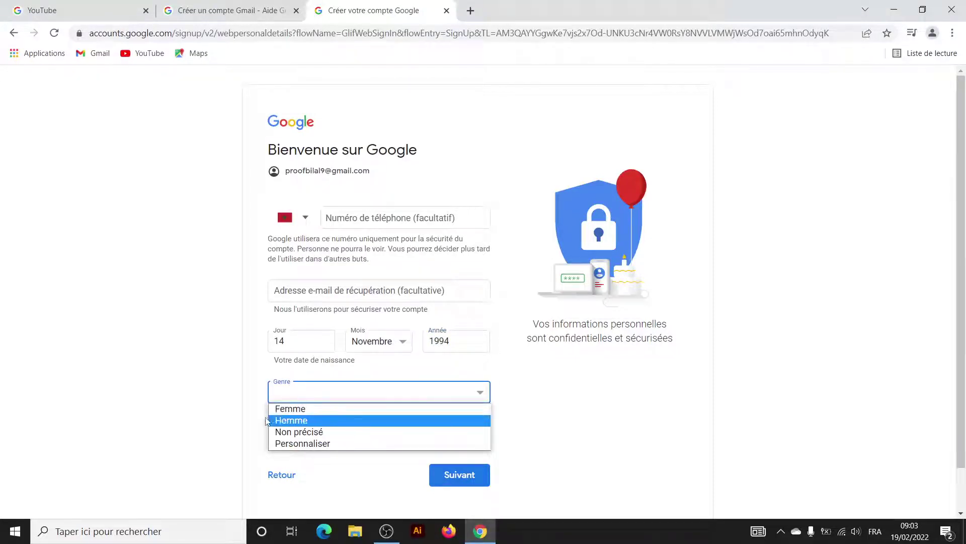
click(312, 423)
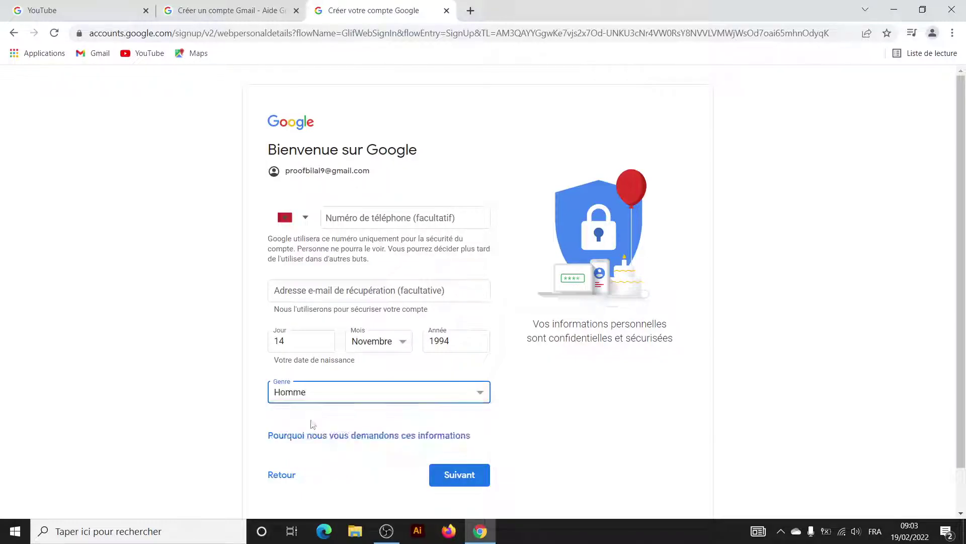
click(472, 480)
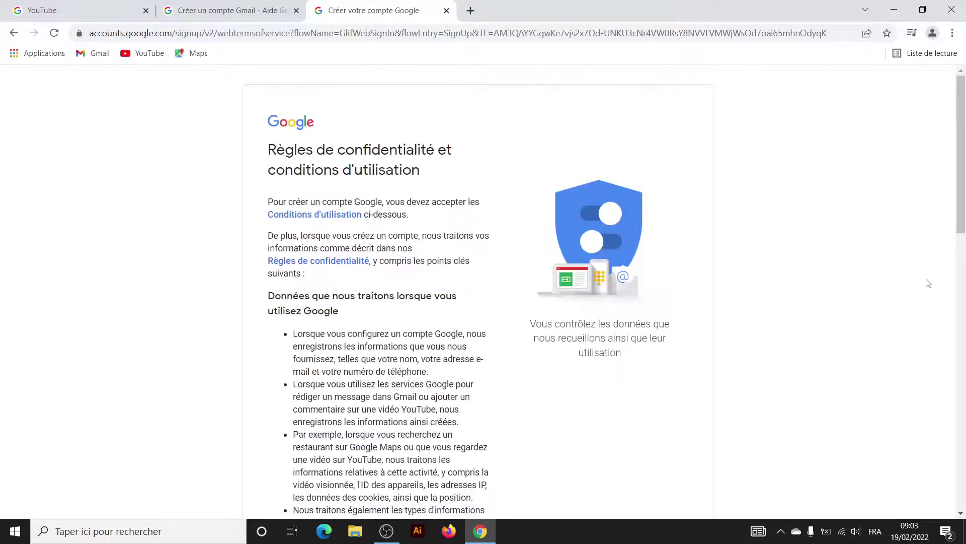
Accept Google's terms with J'accepte and return to the YouTube tab.
drag(963, 136, 965, 403)
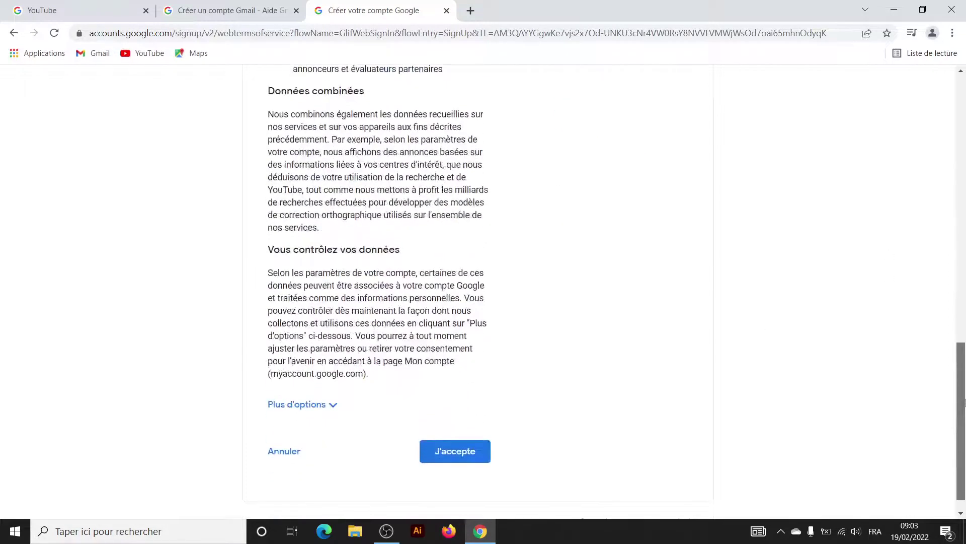
click(477, 450)
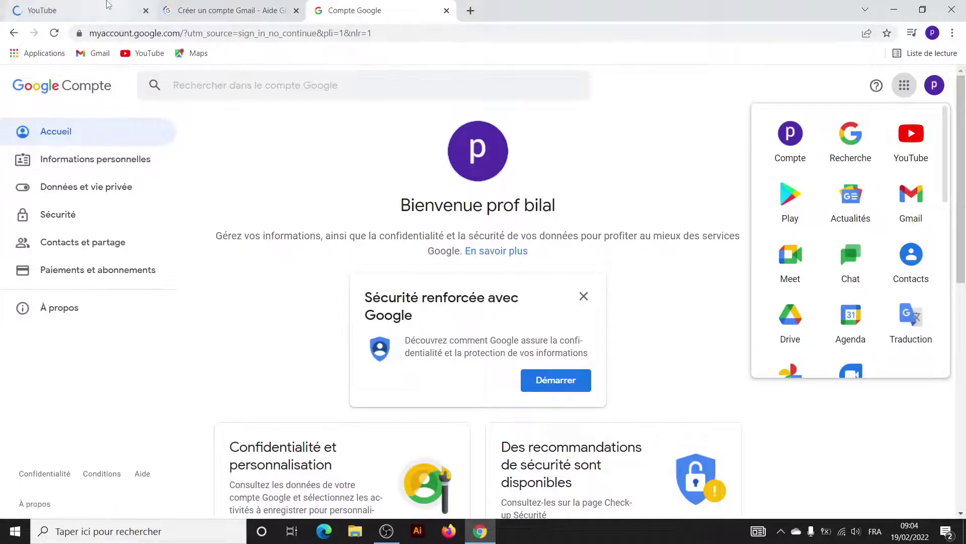
click(107, 4)
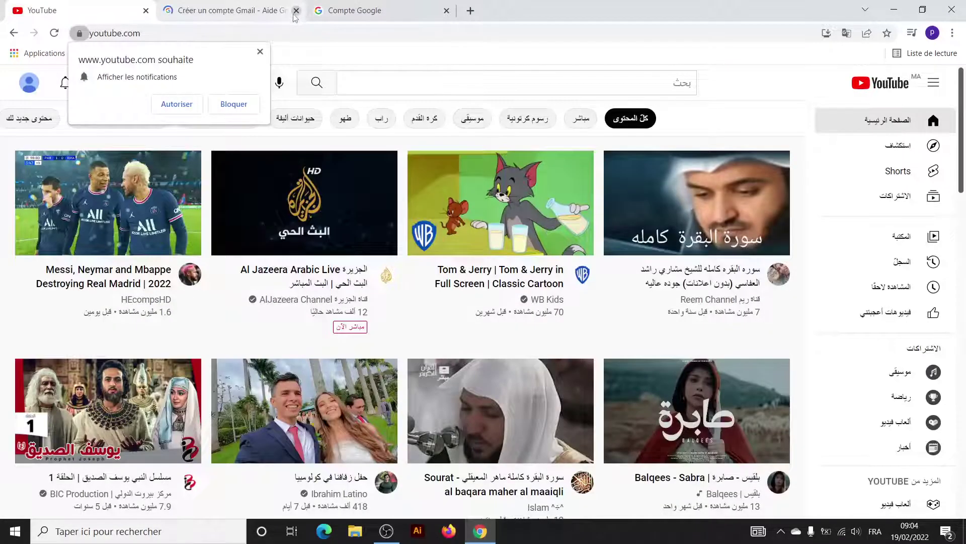
Close the Gmail help and Google Account tabs and dismiss the notification prompt.
click(295, 13)
click(296, 12)
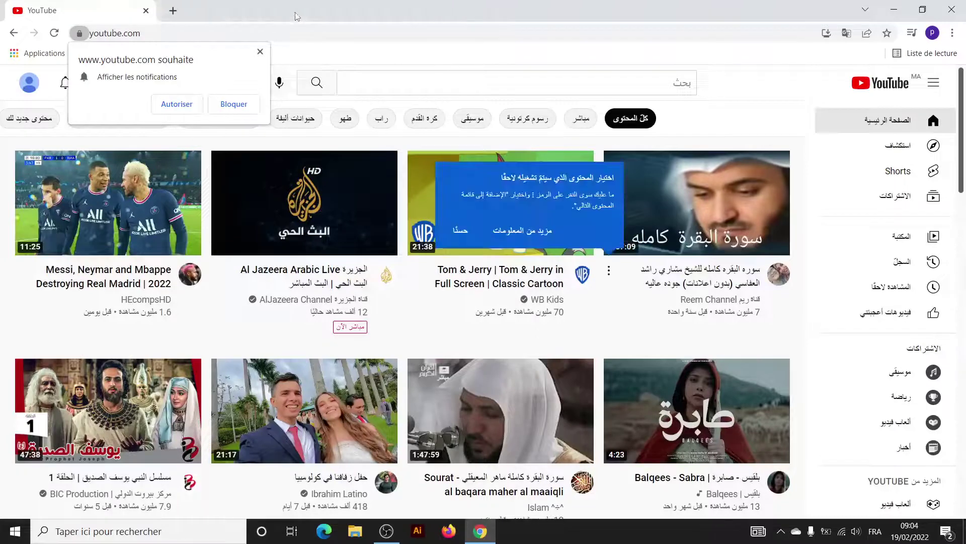
click(260, 51)
click(31, 86)
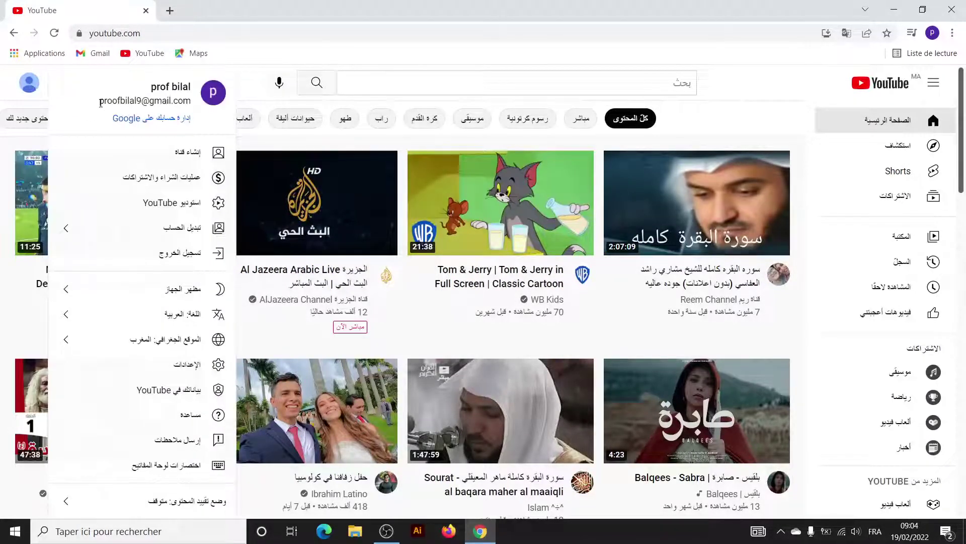
drag(101, 102, 184, 105)
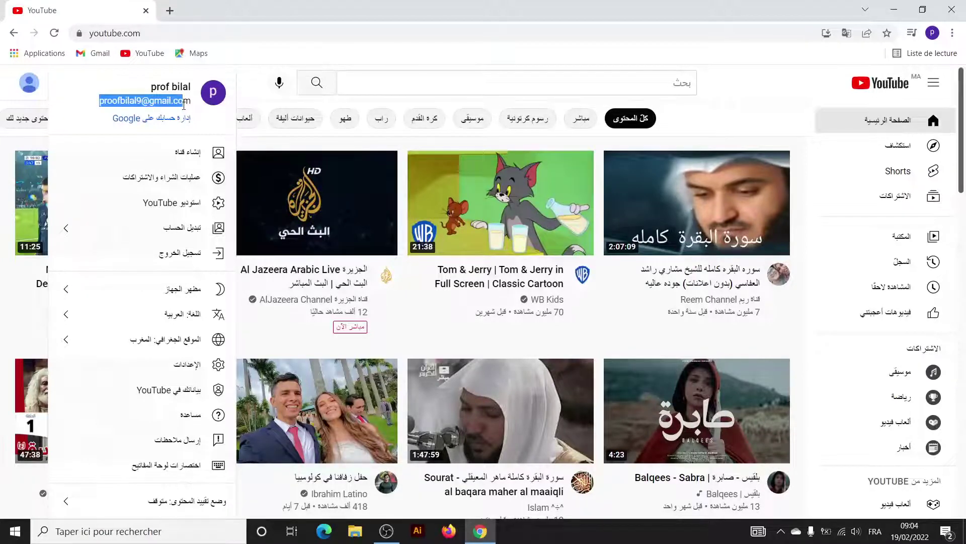
click(248, 85)
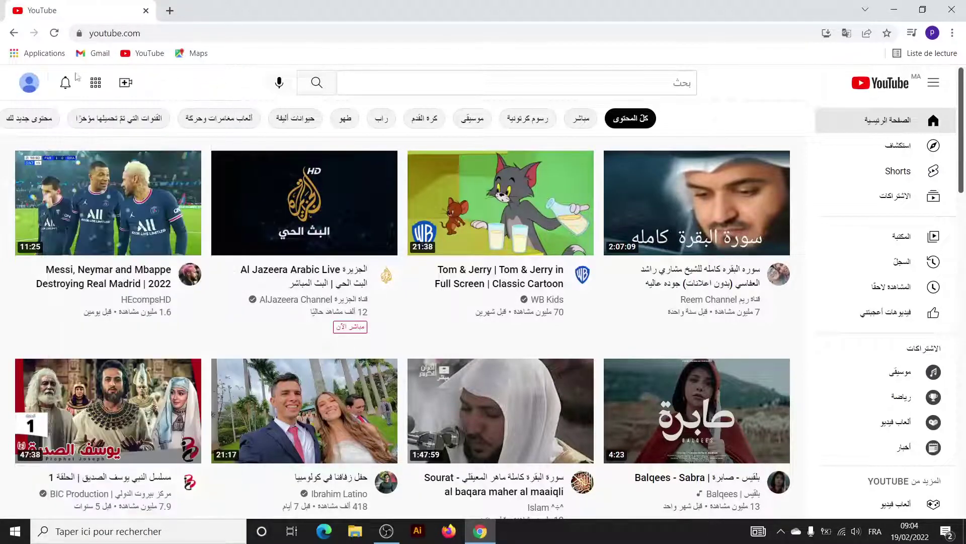
From the avatar menu, start a new channel and rename it 'ana lmohtarif'.
click(35, 87)
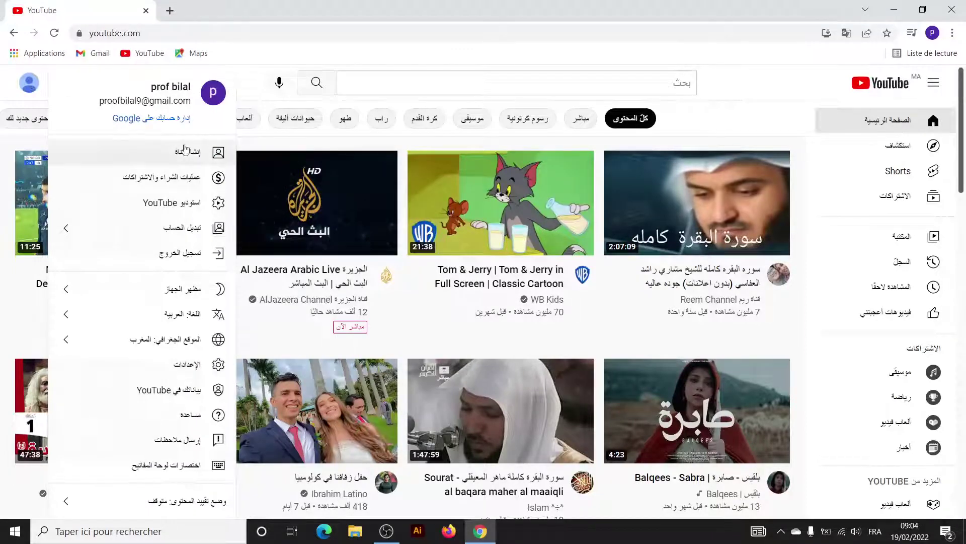
click(169, 153)
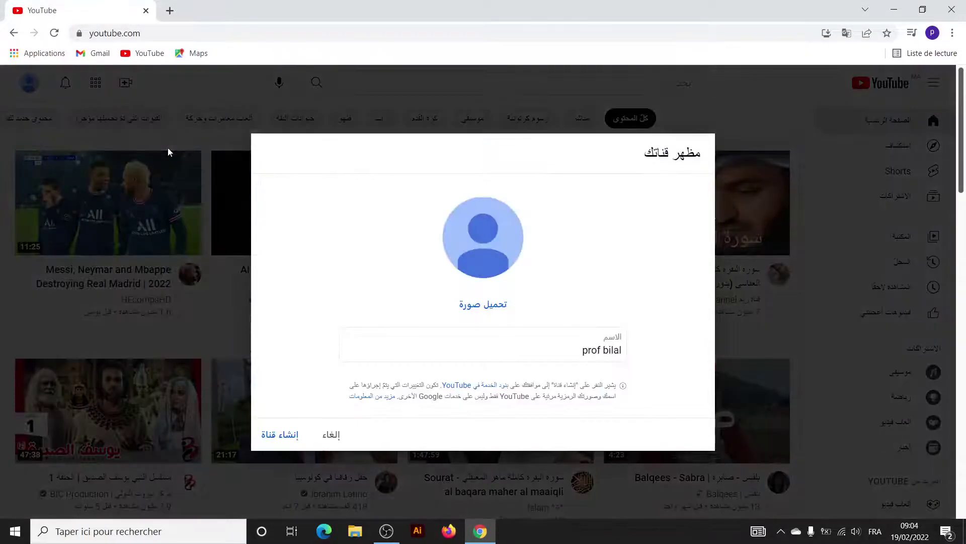
triple_click(557, 345)
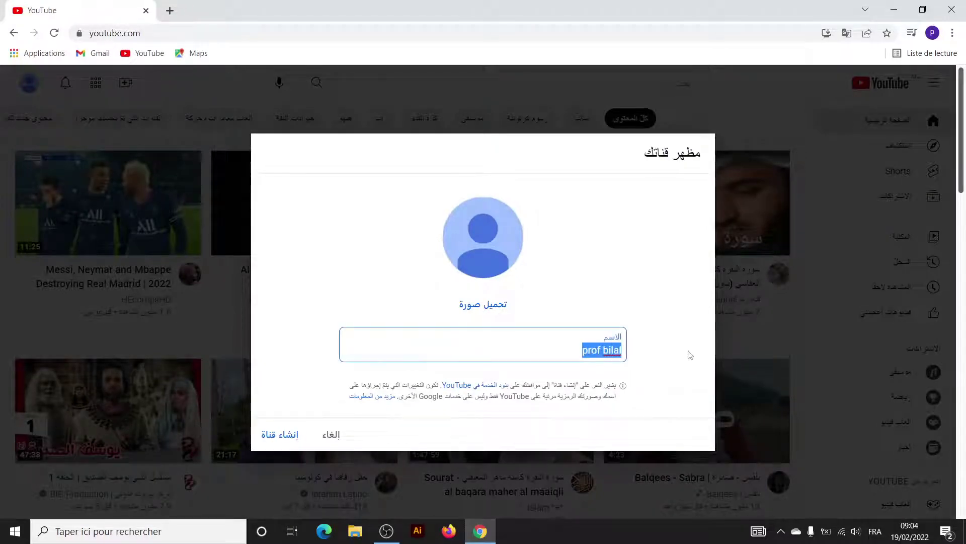
key(BackSpace)
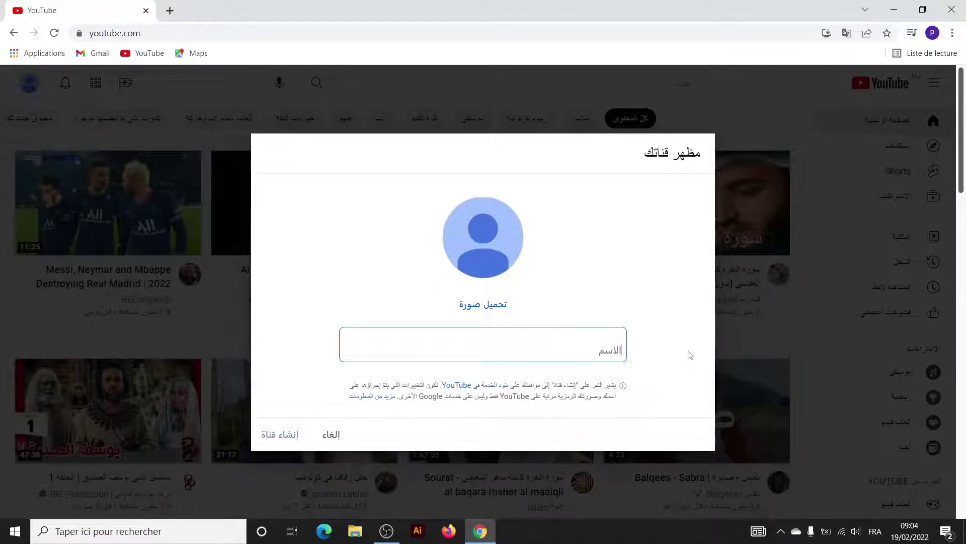
text(ana lmohta)
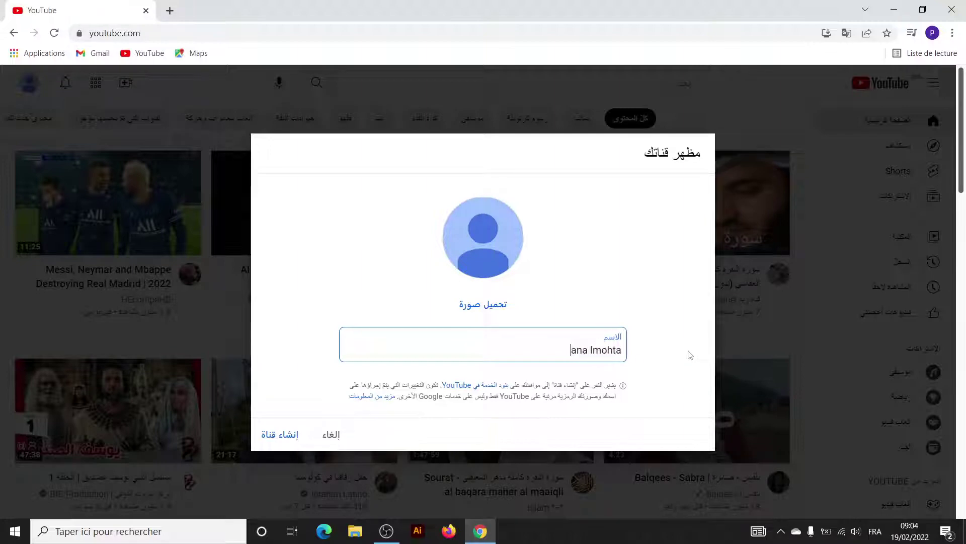
text(rif)
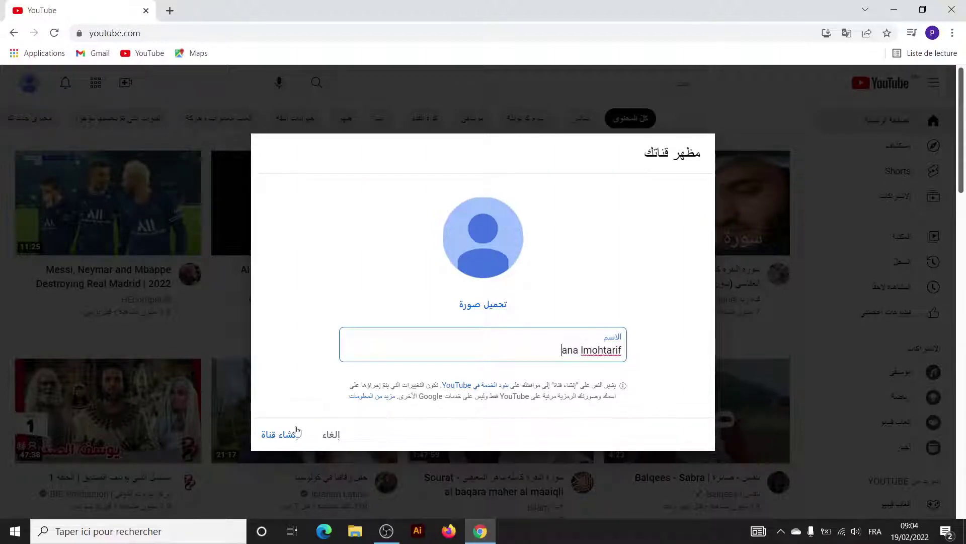
Create the 'ana lmohtarif' channel and open YouTube Studio from the avatar menu.
click(296, 439)
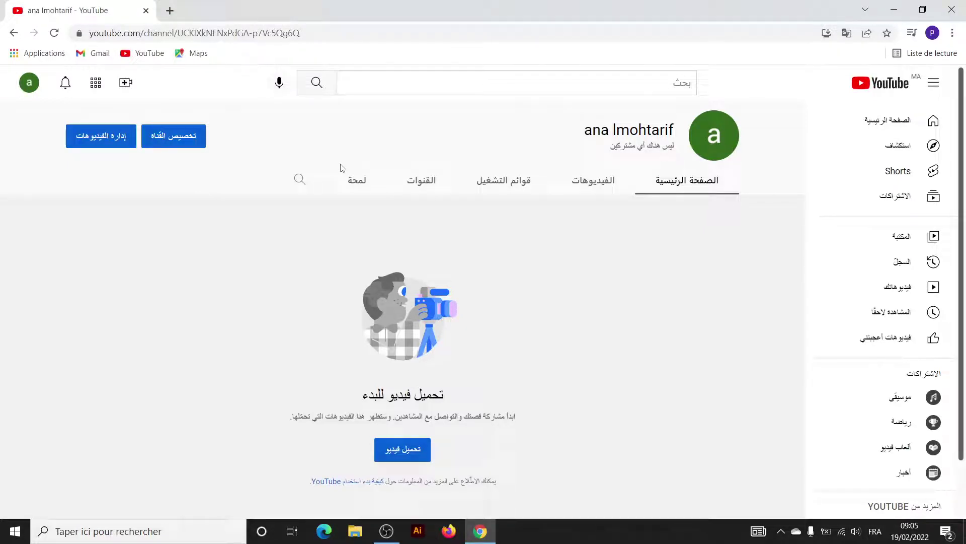
click(29, 90)
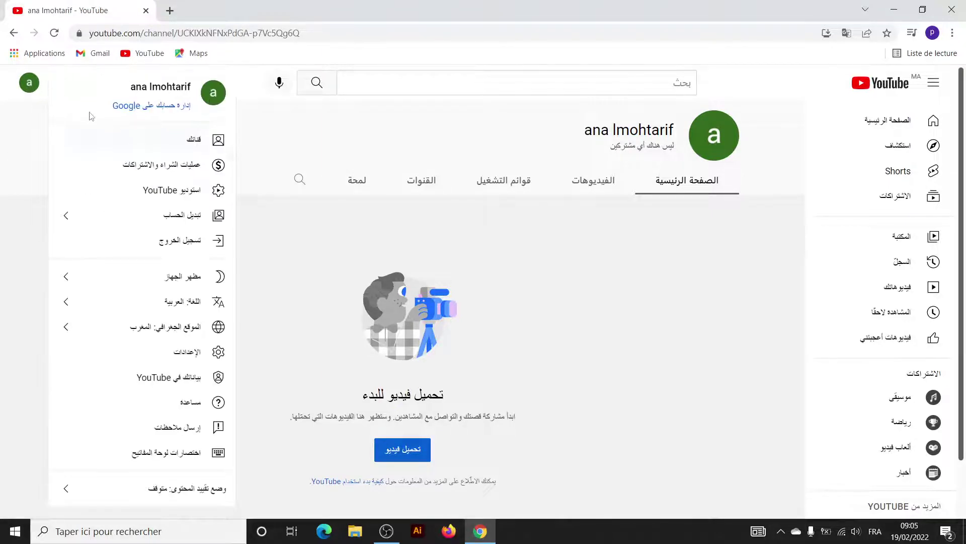
click(194, 196)
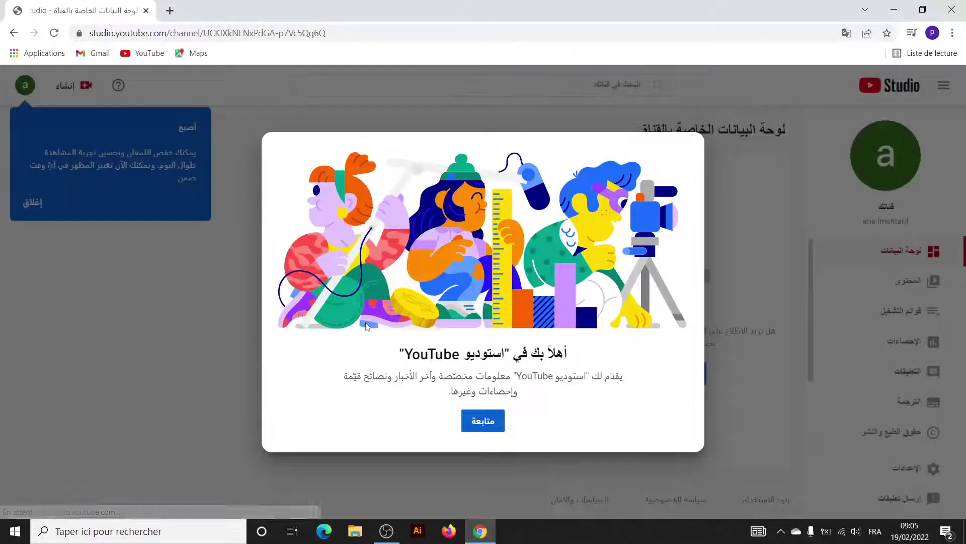
Dismiss the Studio welcome dialog and theme tip, then go to the Content page.
click(481, 427)
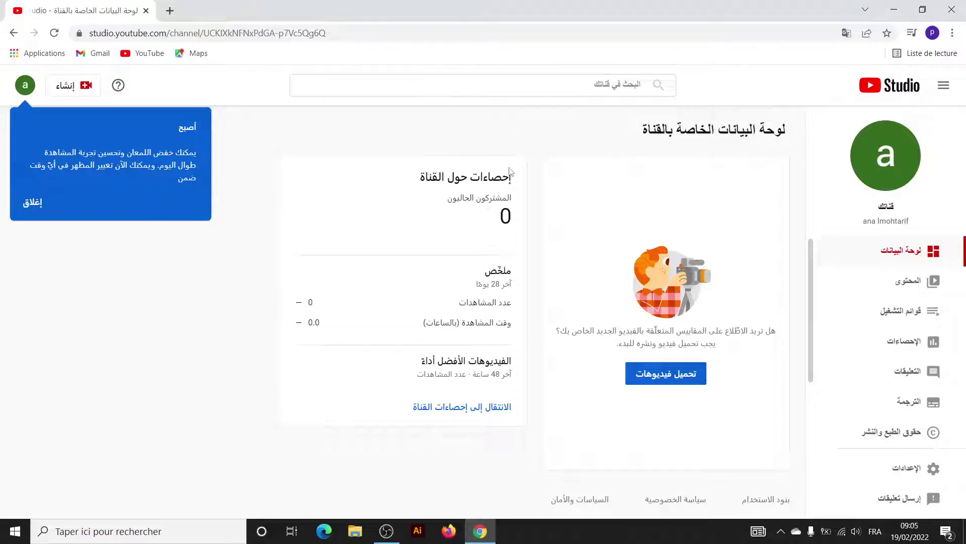
drag(511, 190, 428, 187)
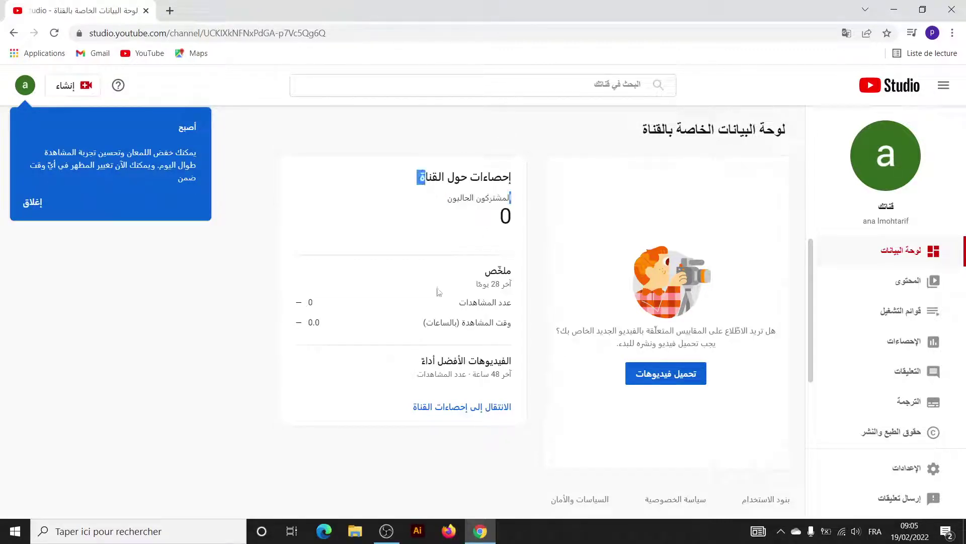
click(403, 226)
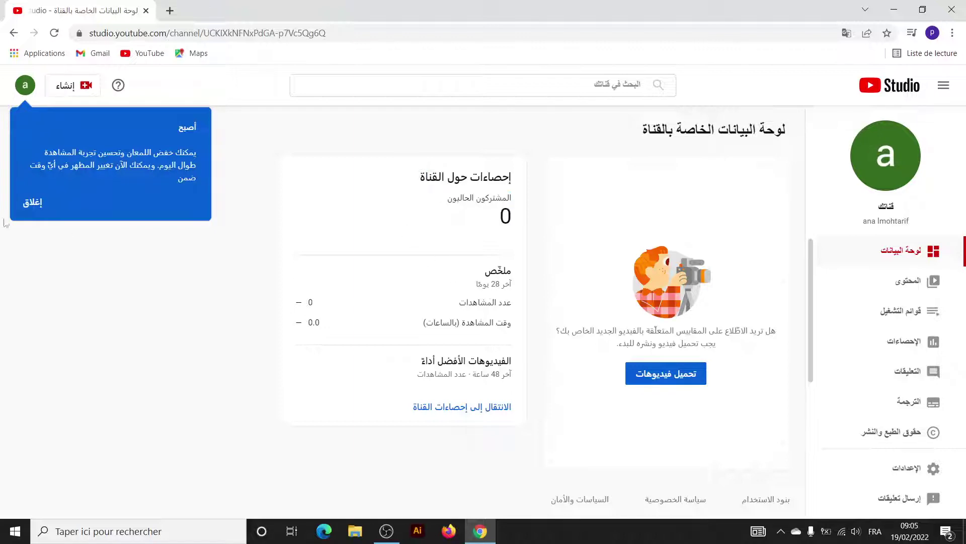
click(25, 202)
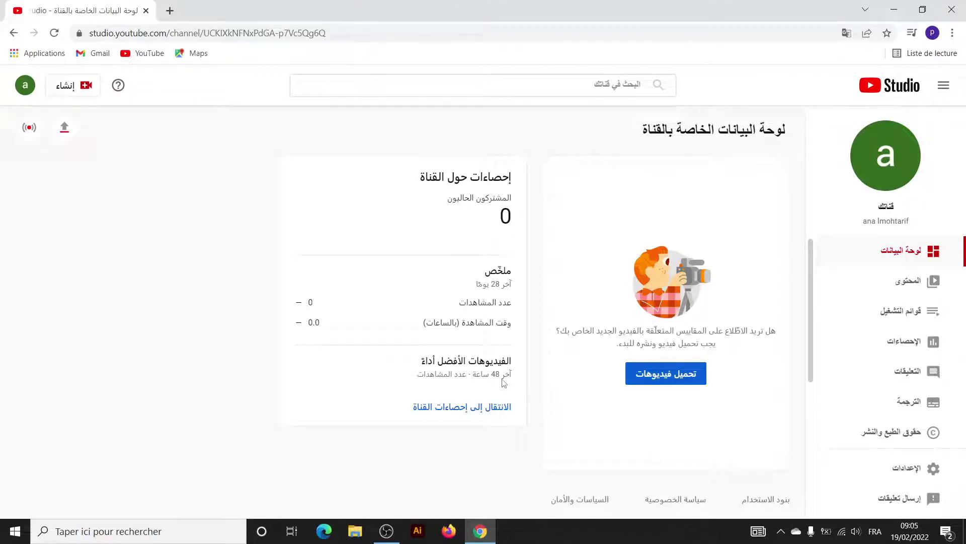
click(874, 287)
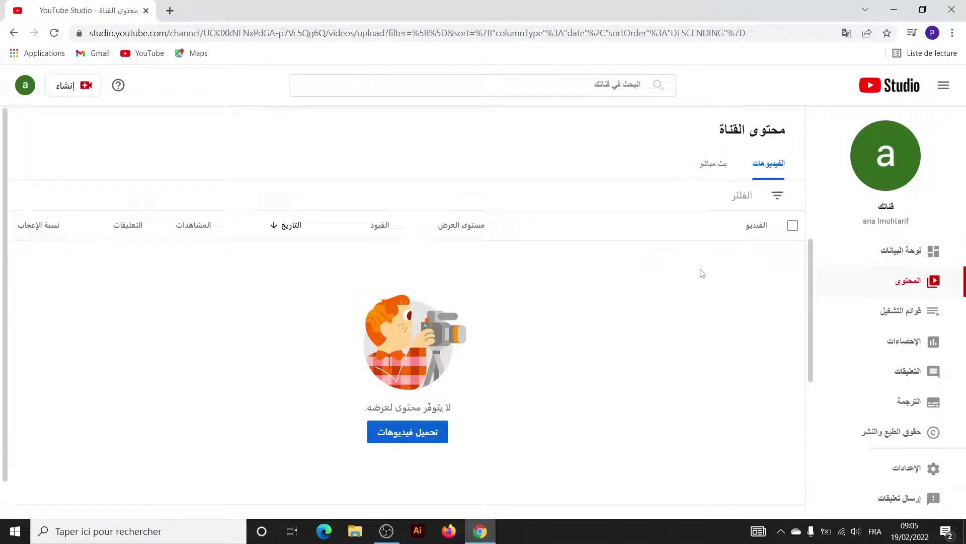
Check the empty Live and Videos lists, then go to the Playlists page.
click(720, 170)
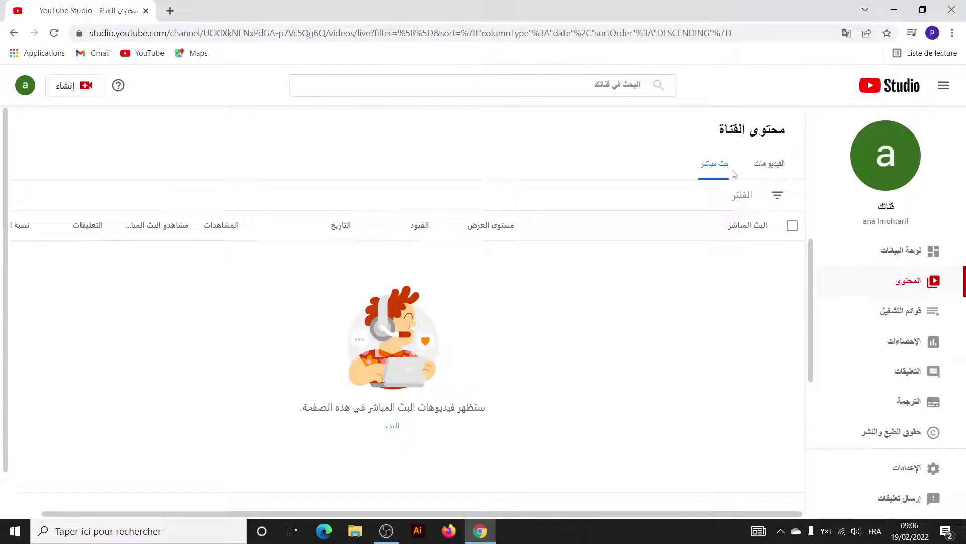
click(754, 170)
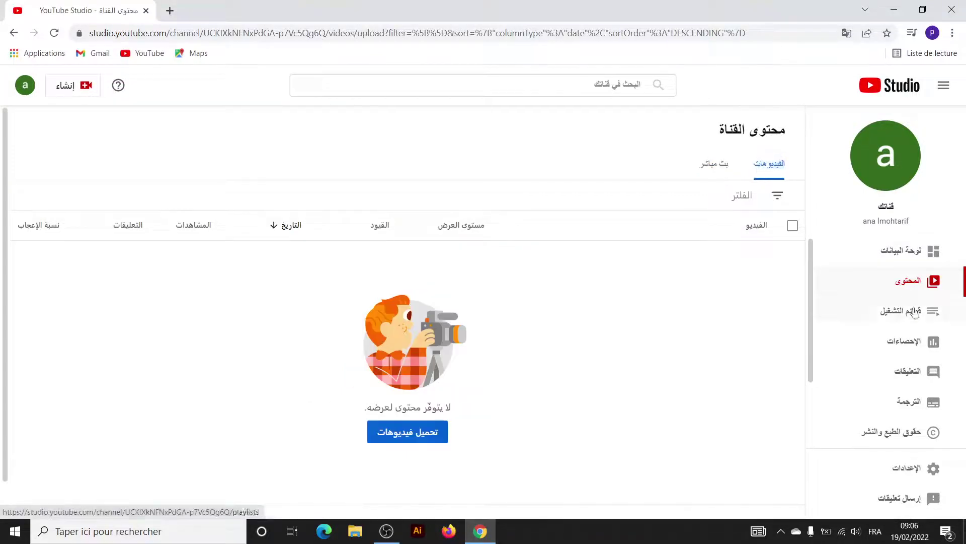
click(898, 312)
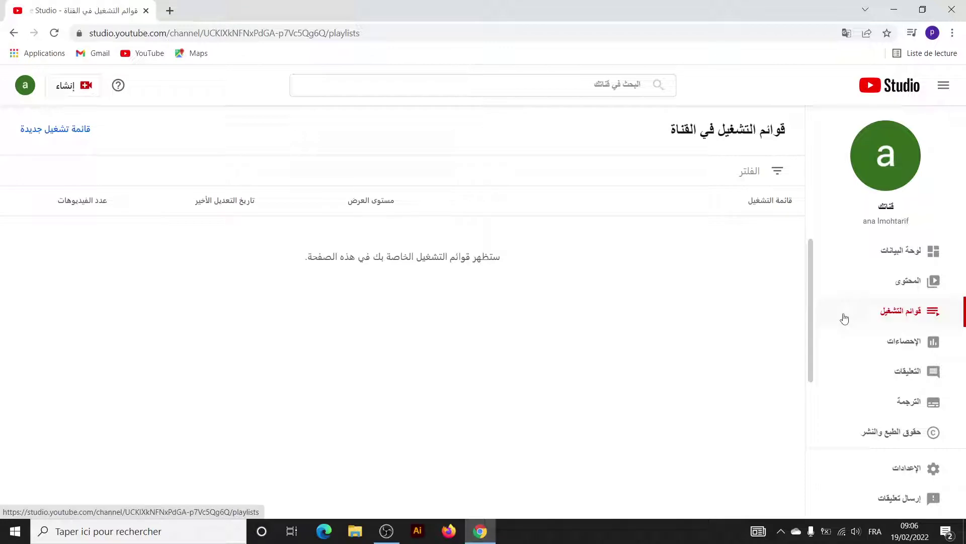
Browse the Analytics Reach, Engagement and Audience tabs, then go to Comments.
click(892, 343)
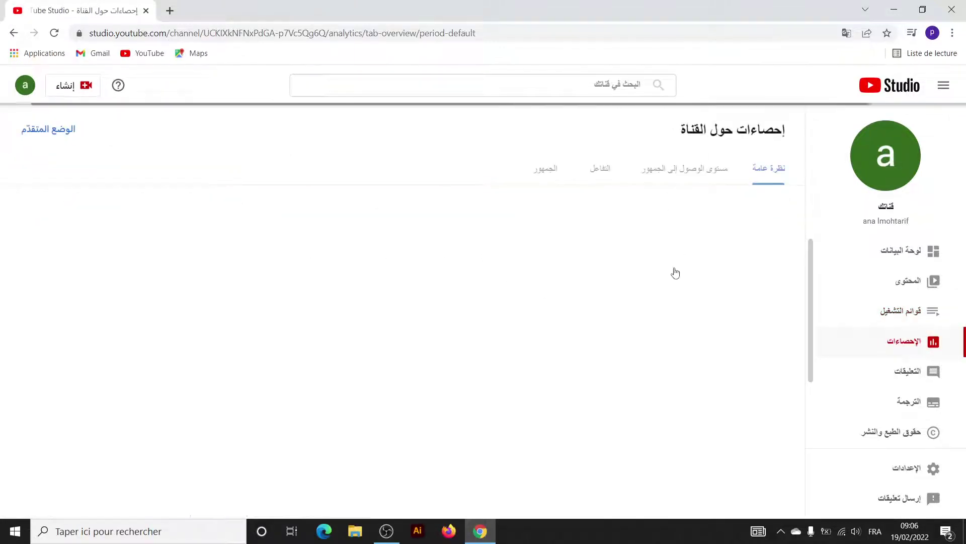
click(715, 172)
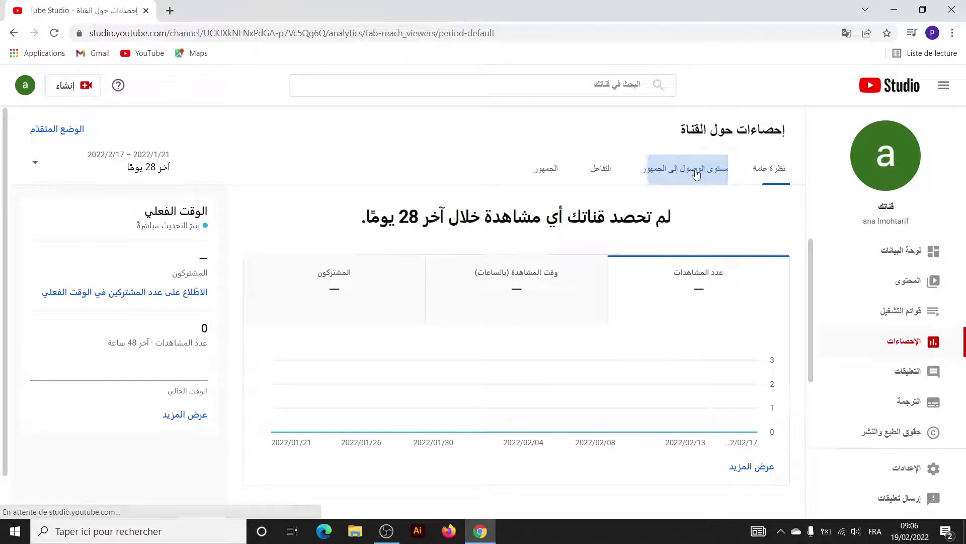
click(592, 172)
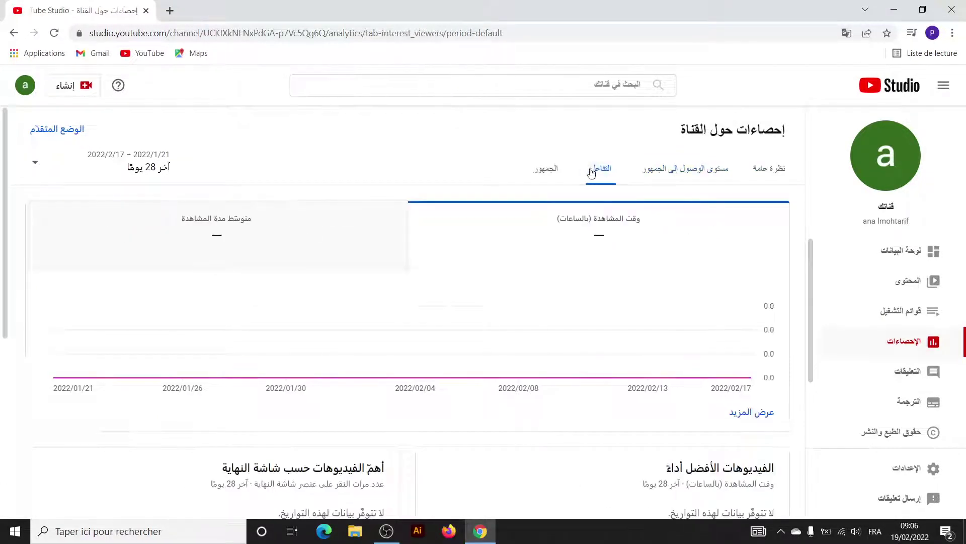
click(549, 174)
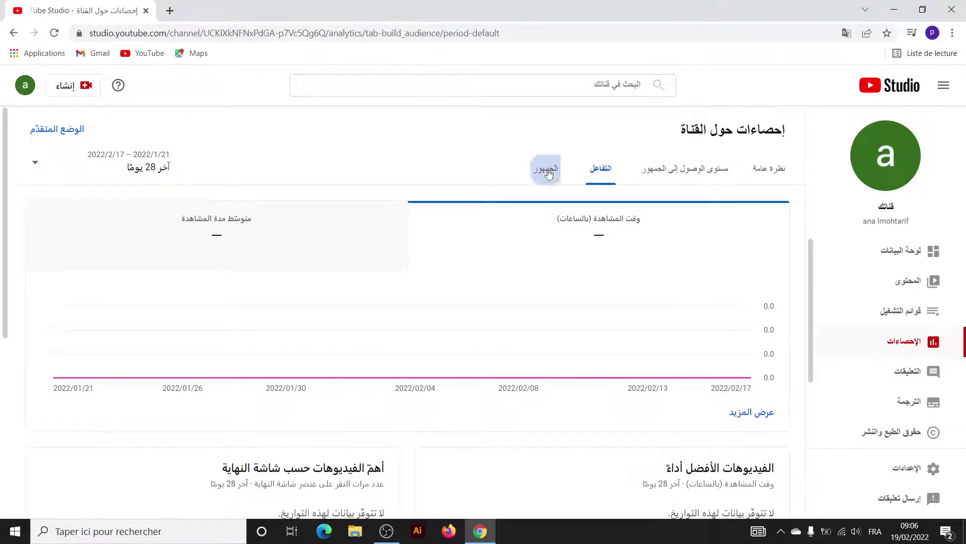
click(42, 167)
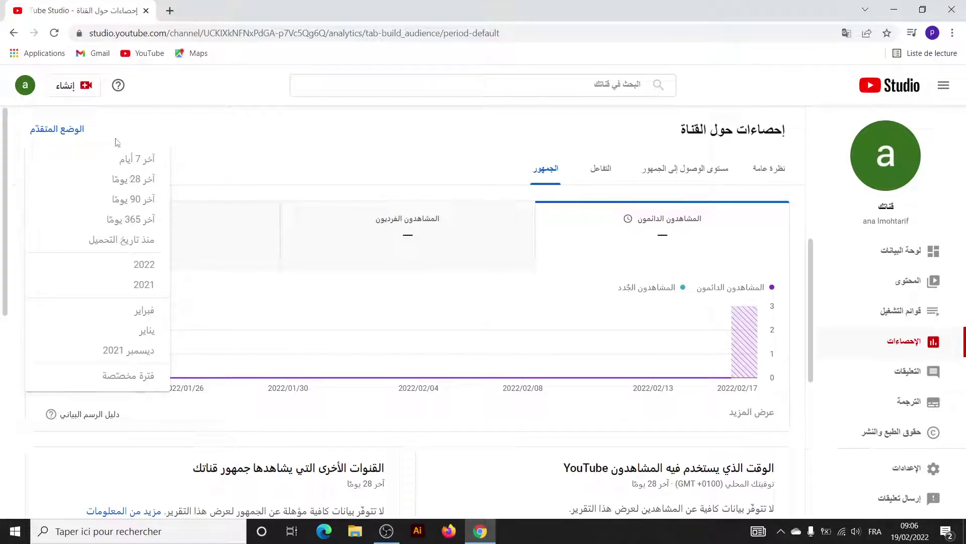
click(347, 141)
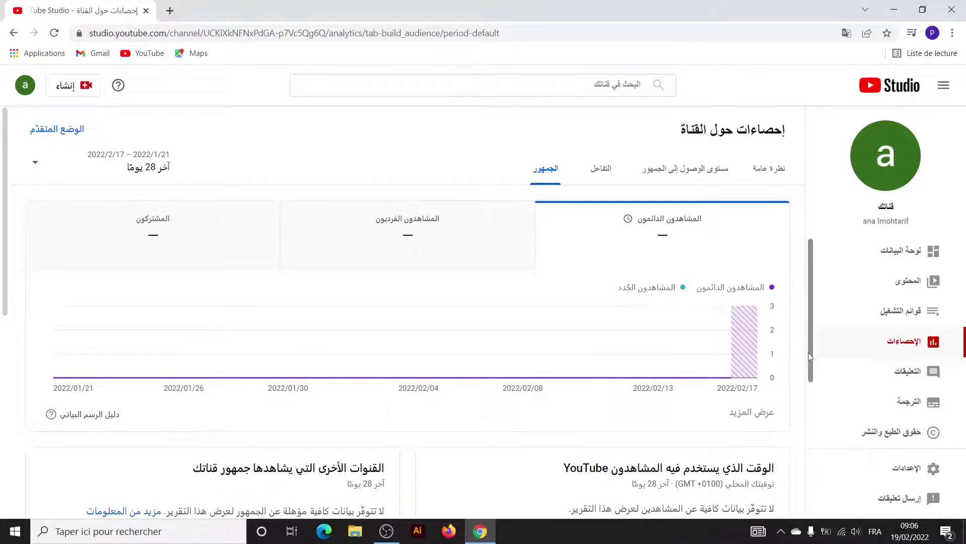
scroll(808, 353, down, 2)
click(926, 304)
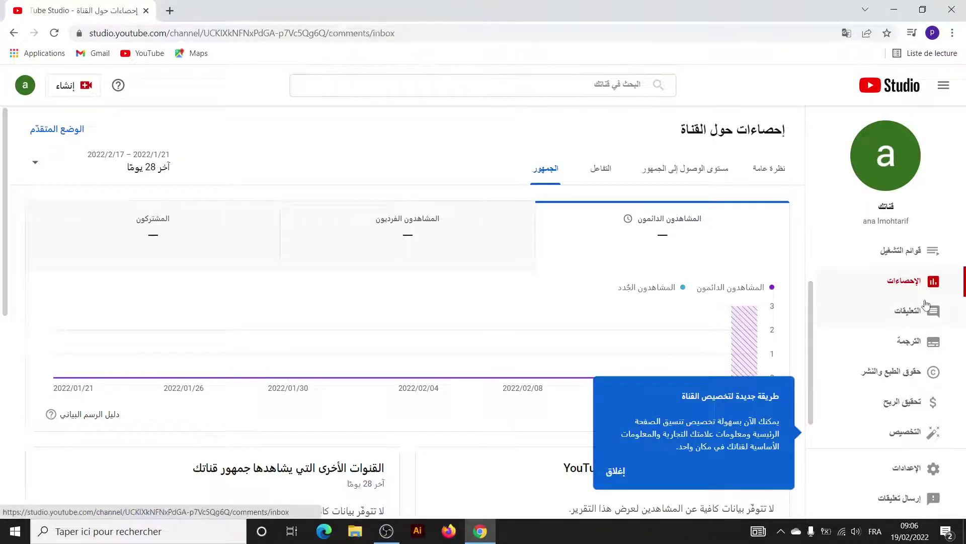
View the channel Copyright page, dismiss the customization tip, and go to Monetization.
click(911, 374)
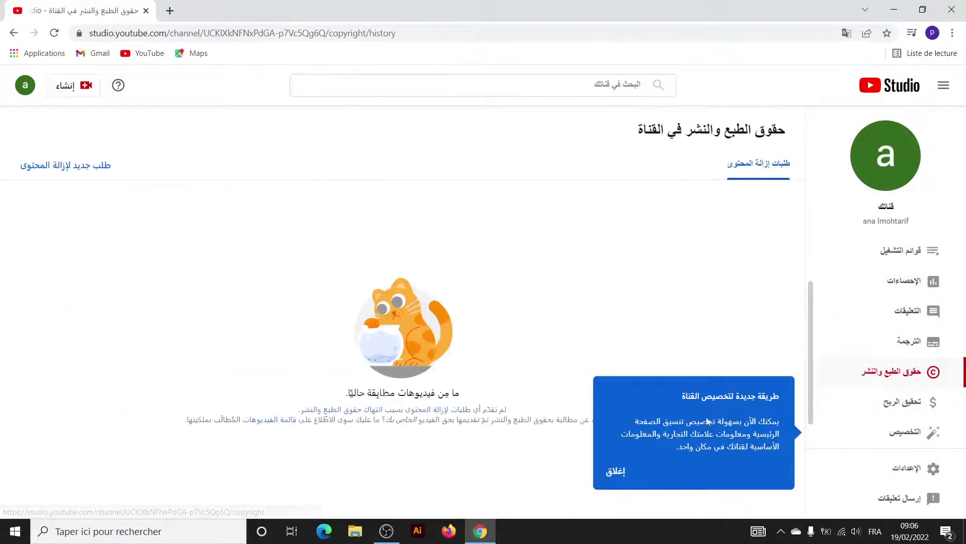
click(623, 470)
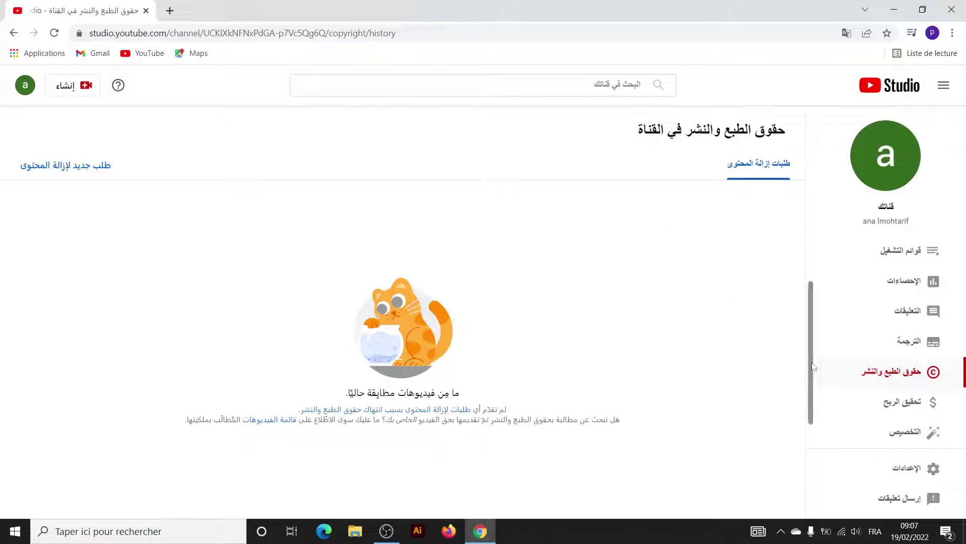
scroll(816, 414, down, 1)
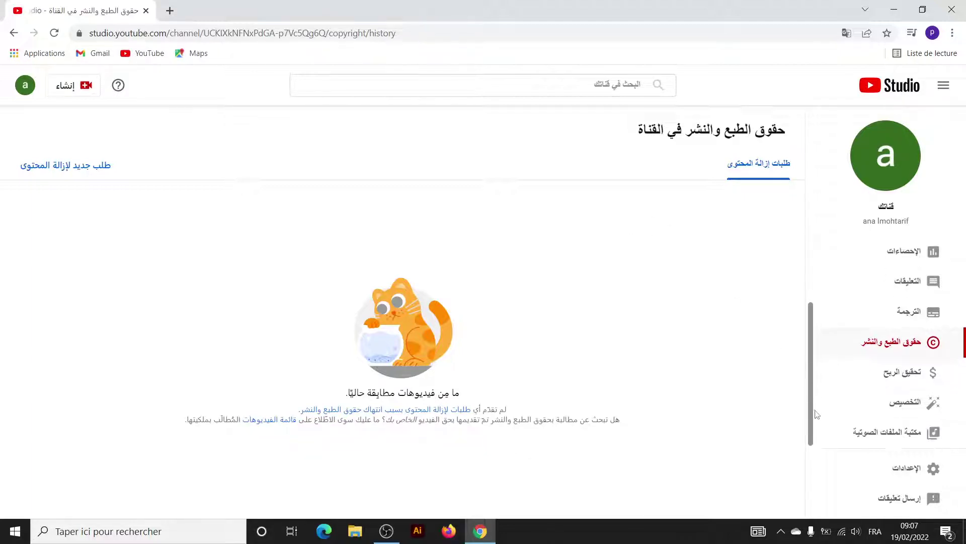
click(887, 383)
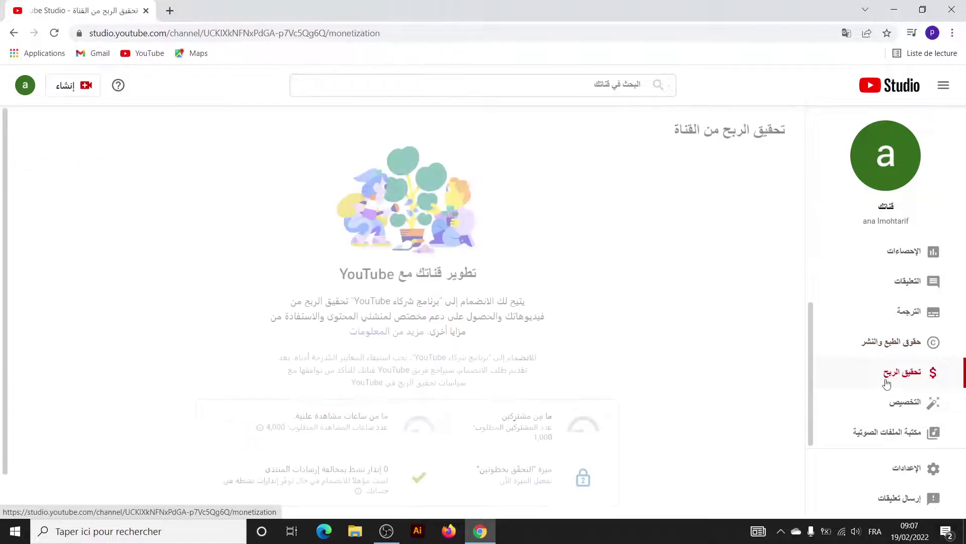
Read the subscriber and 4,000 watch-hour requirements, then choose to activate two-step verification.
scroll(2, 354, down, 1)
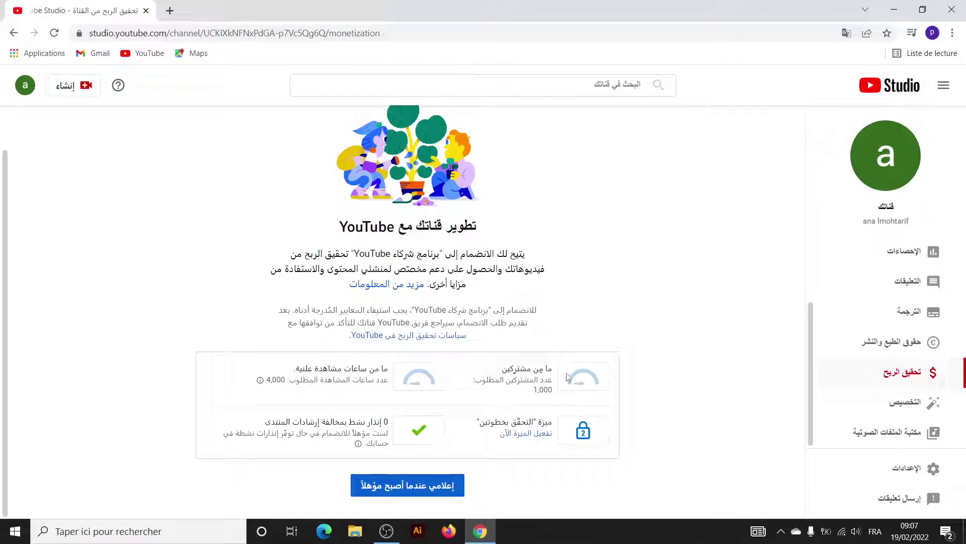
drag(552, 368, 486, 367)
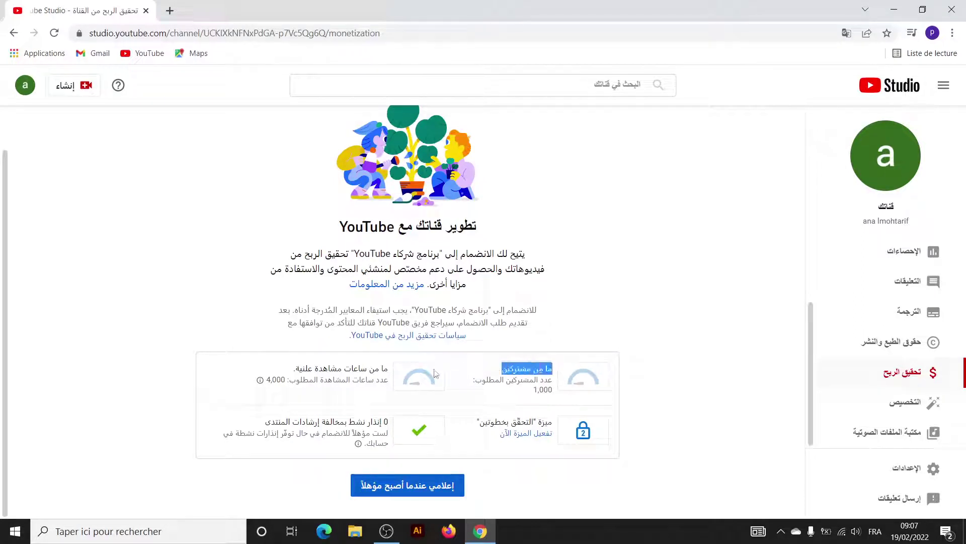
drag(337, 368, 297, 366)
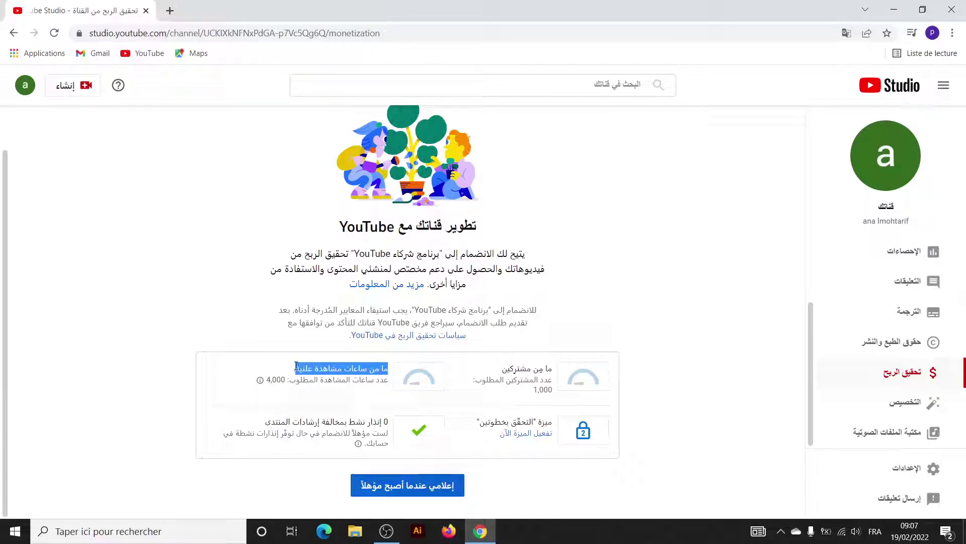
click(296, 366)
drag(296, 366, 266, 380)
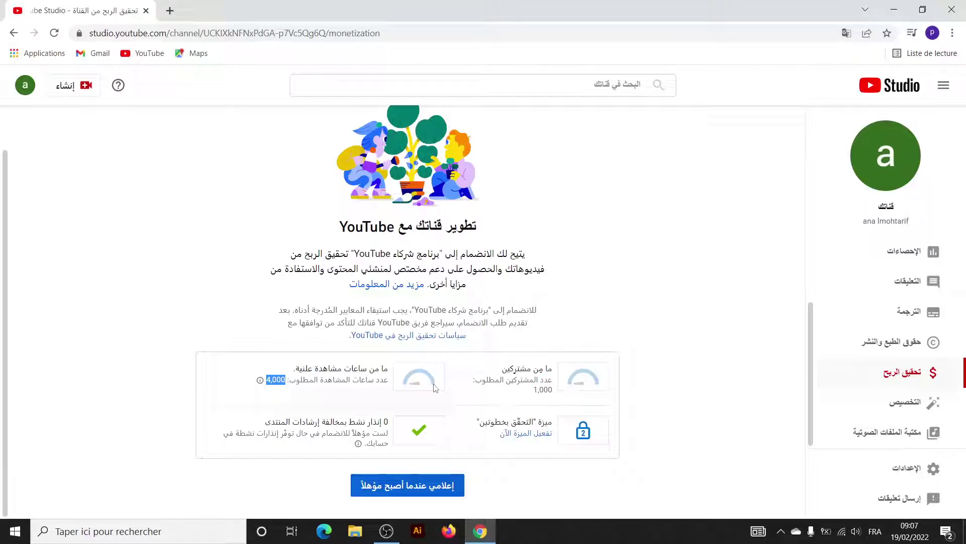
click(434, 387)
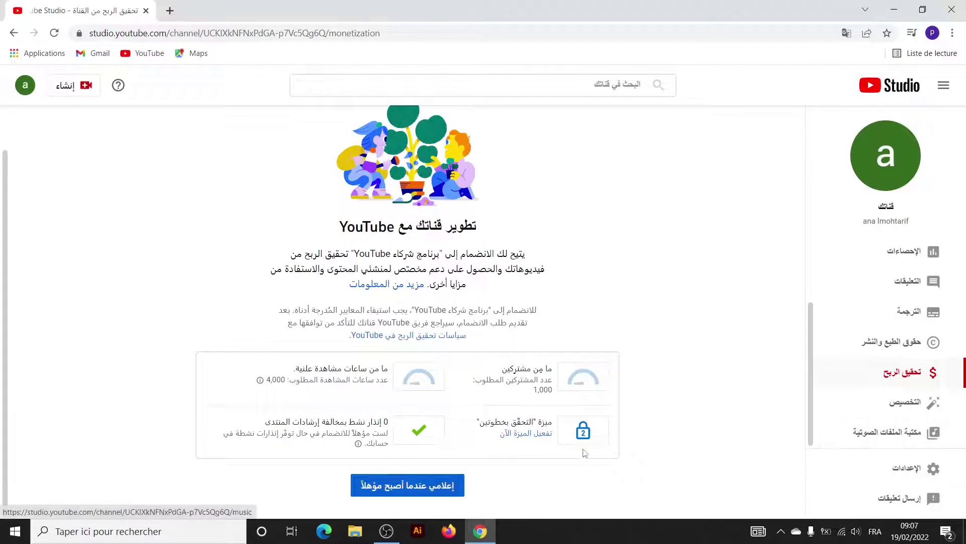
click(541, 436)
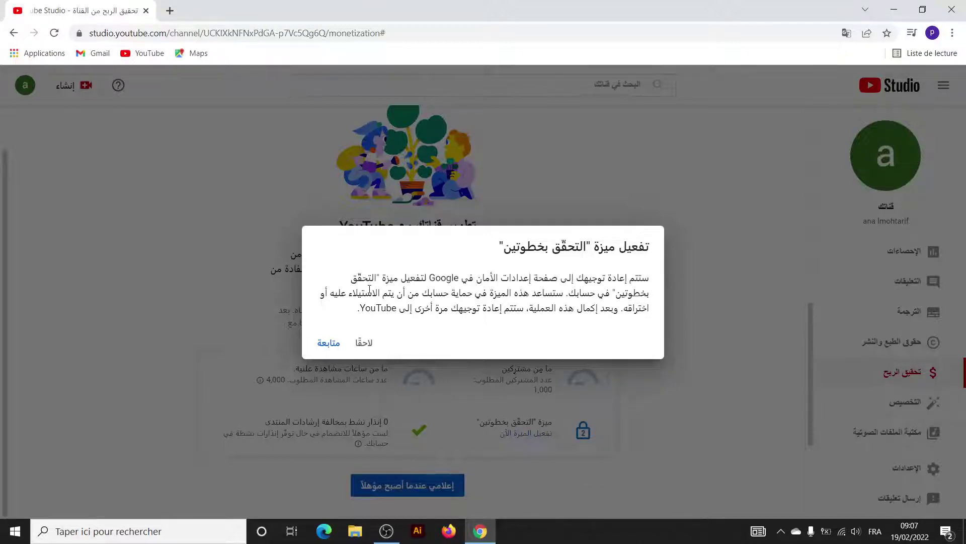
Continue to Google security settings and re-enter the account password to confirm identity.
click(336, 351)
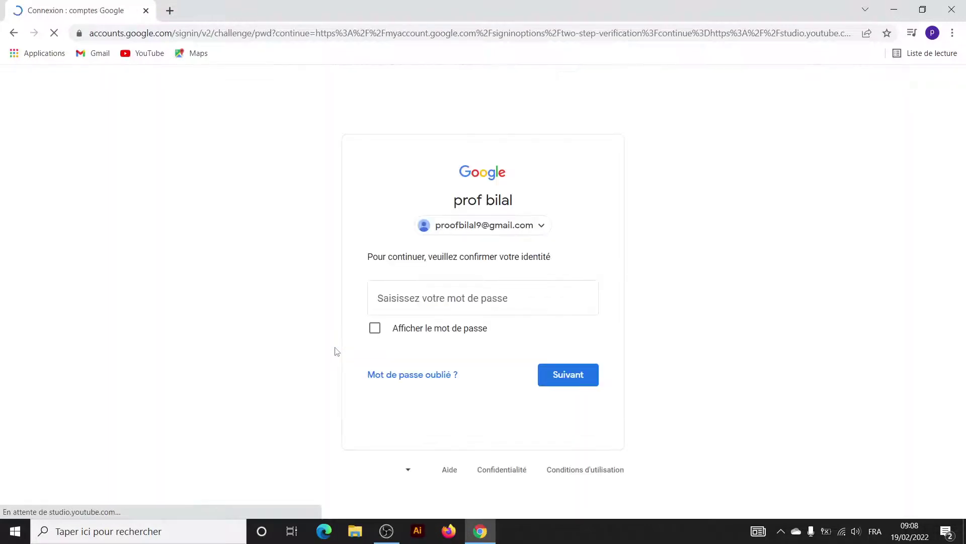
click(437, 309)
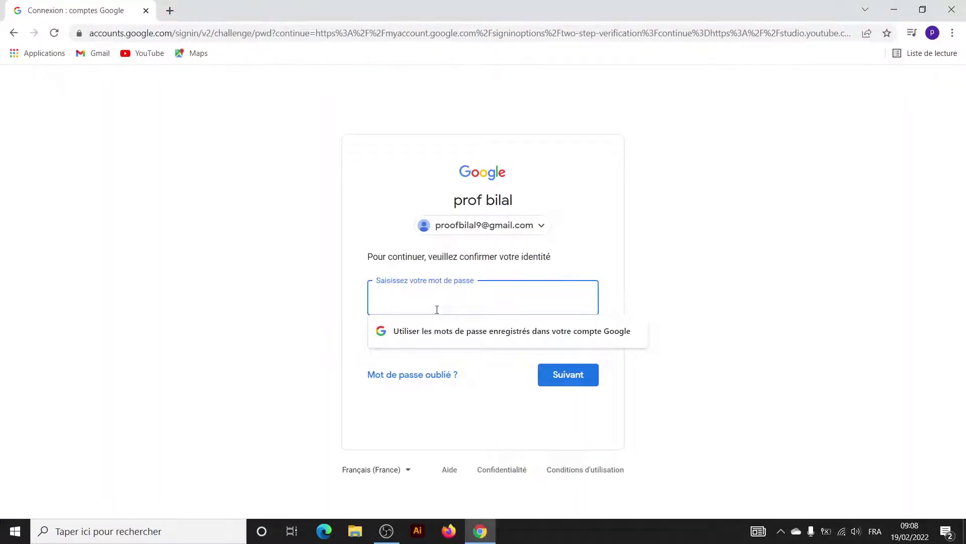
text(••)
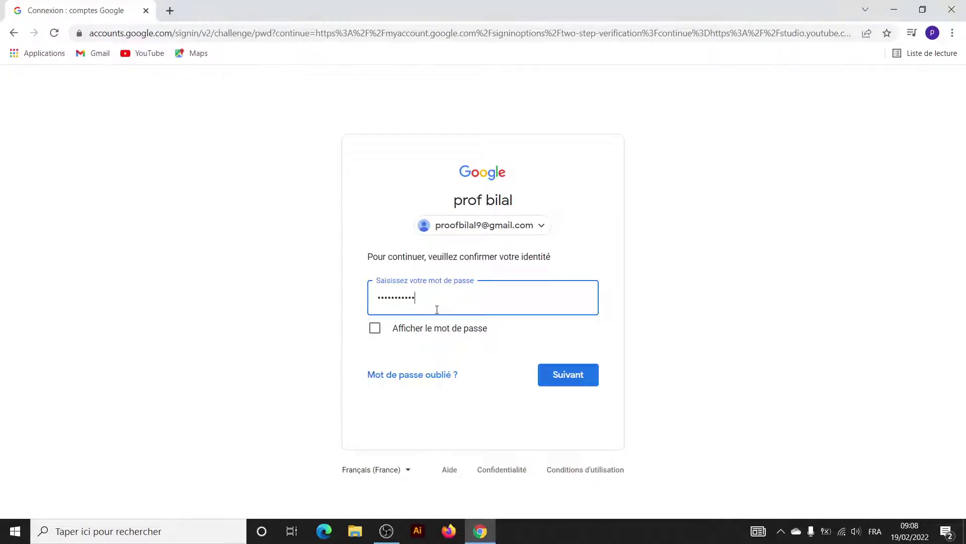
text(••••••••••)
click(588, 377)
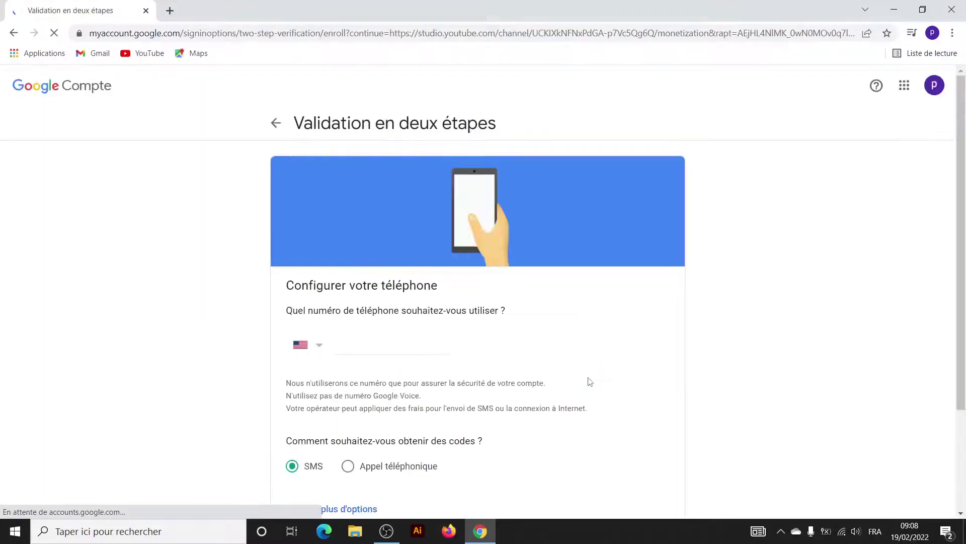
Enter the phone number, correcting a typo, and request the verification code by SMS.
drag(962, 249, 962, 313)
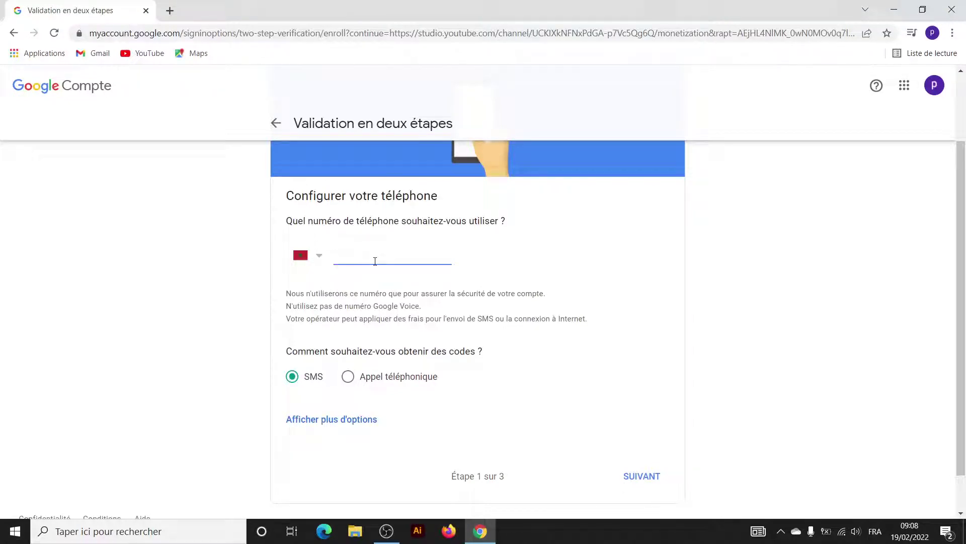
click(632, 475)
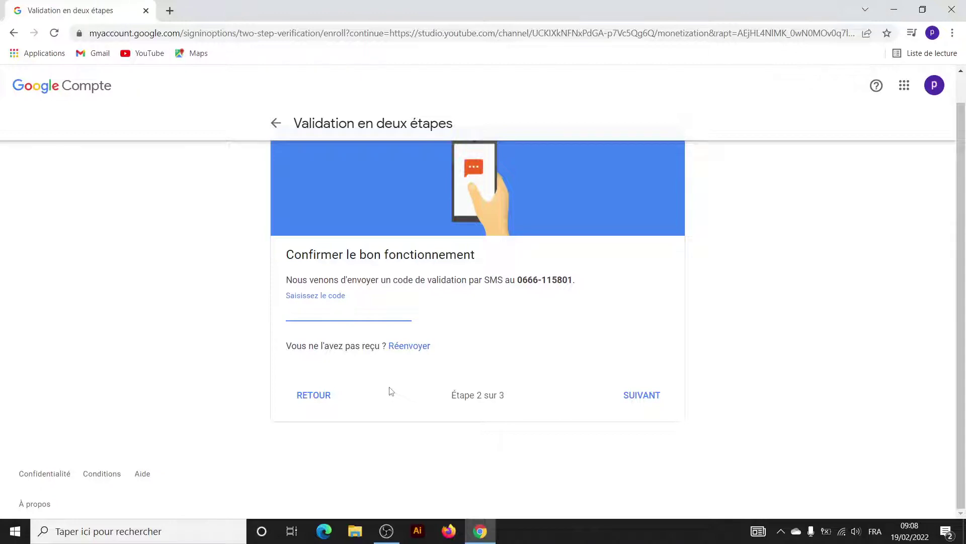
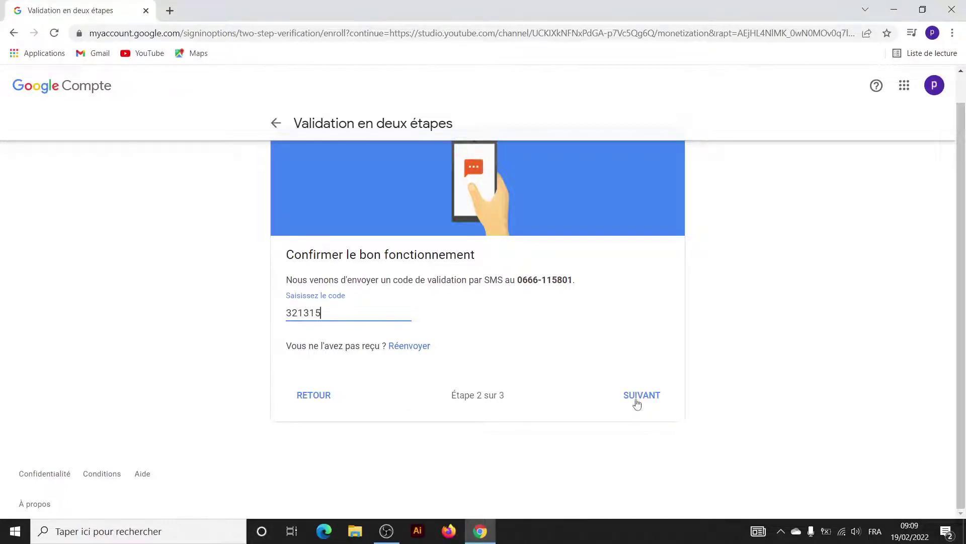
Enter the SMS verification code and turn on two-step verification.
click(634, 397)
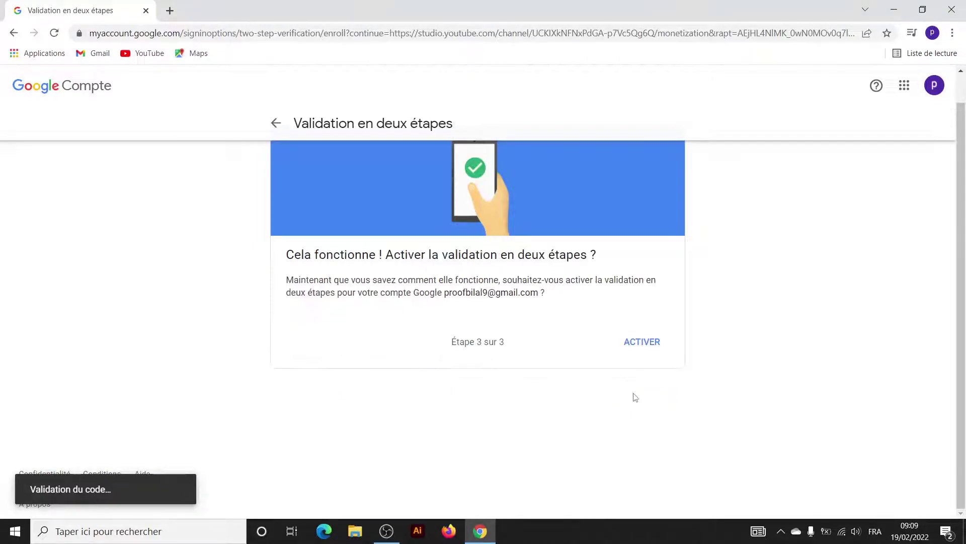
click(642, 345)
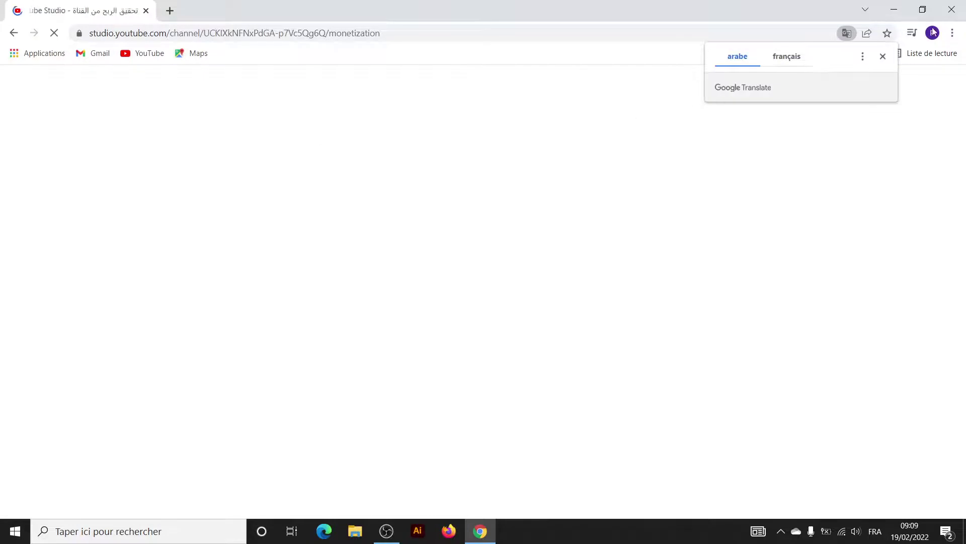
Dismiss the translation offer and dark theme tip, and check the two-step verification status.
click(883, 56)
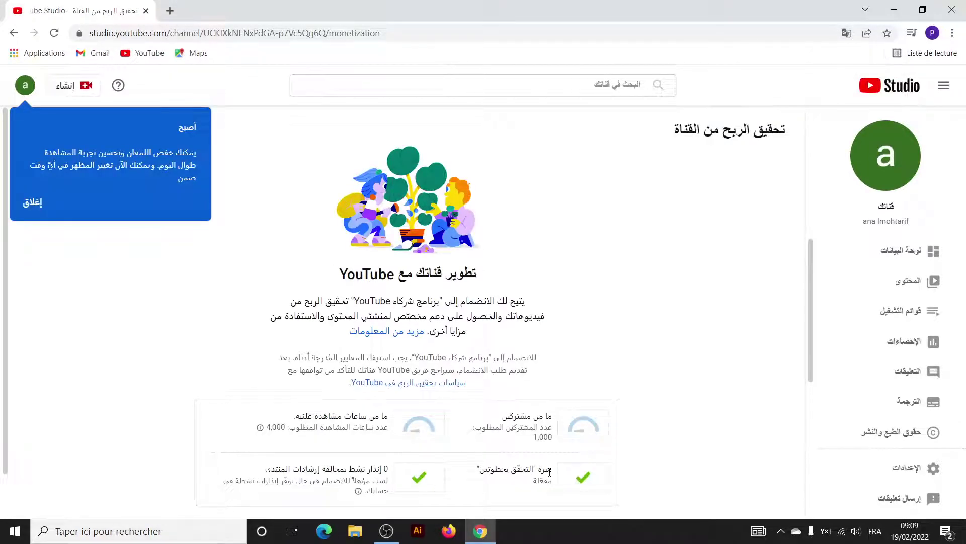
drag(552, 469, 535, 479)
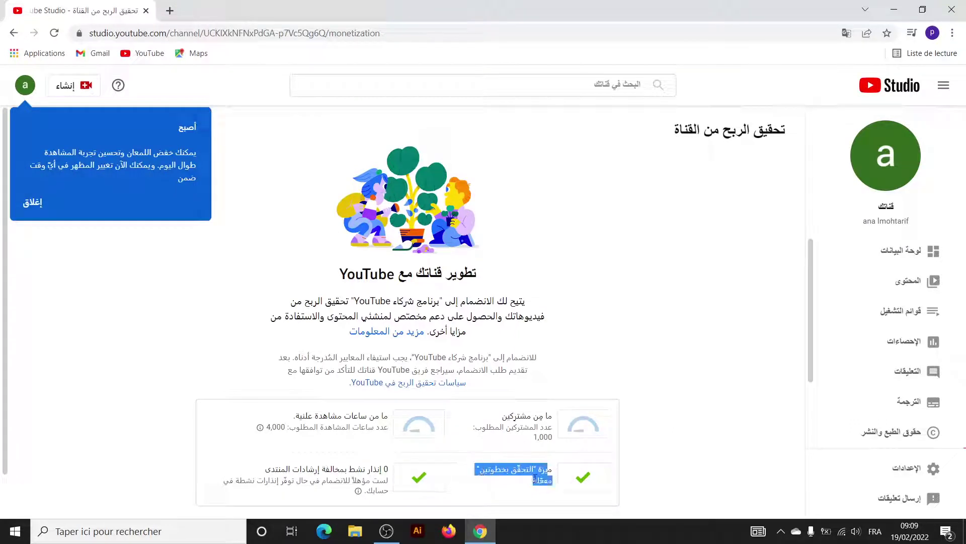
click(535, 478)
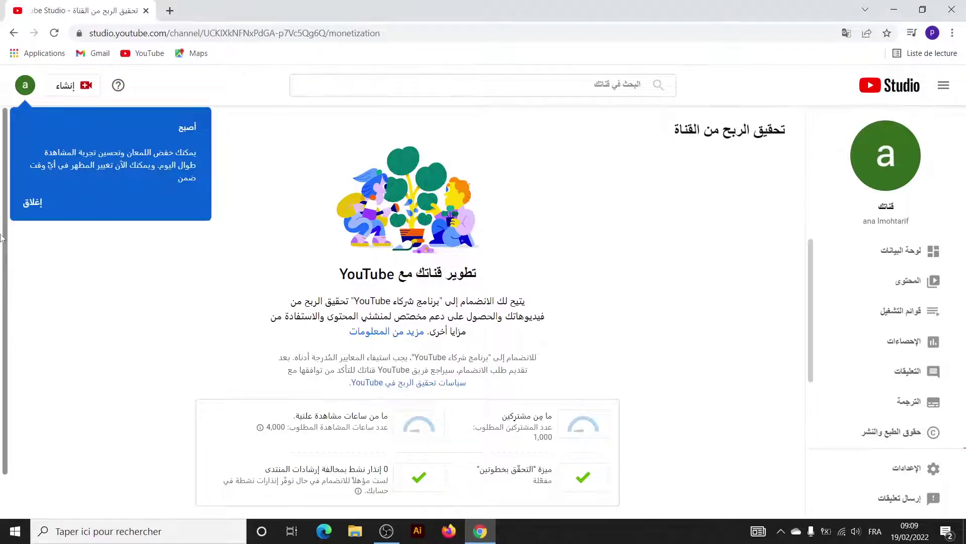
scroll(2, 312, down, 1)
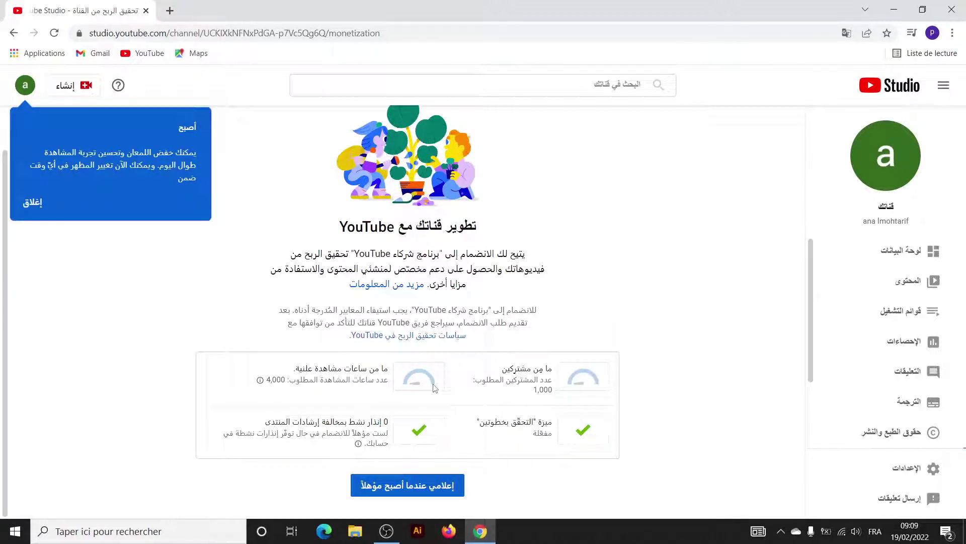
click(34, 202)
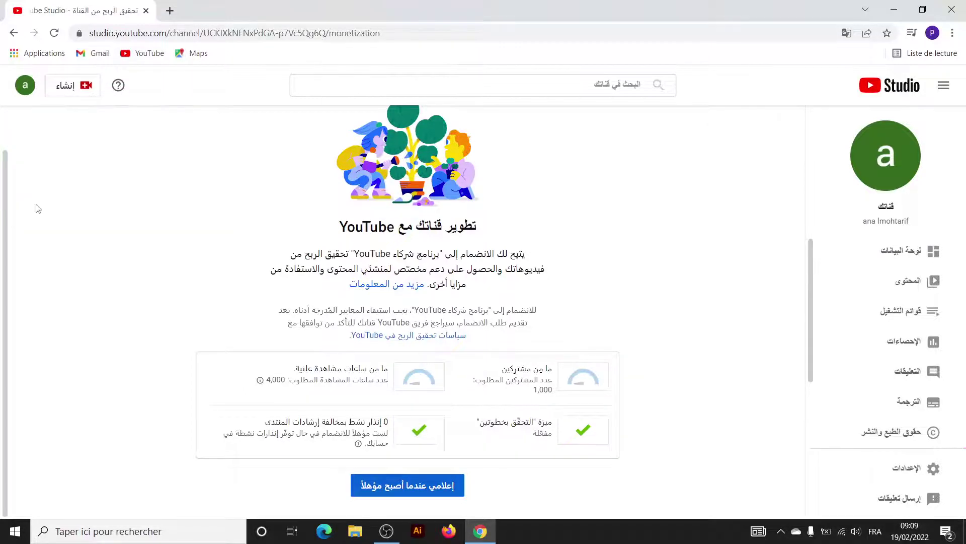
scroll(814, 401, down, 2)
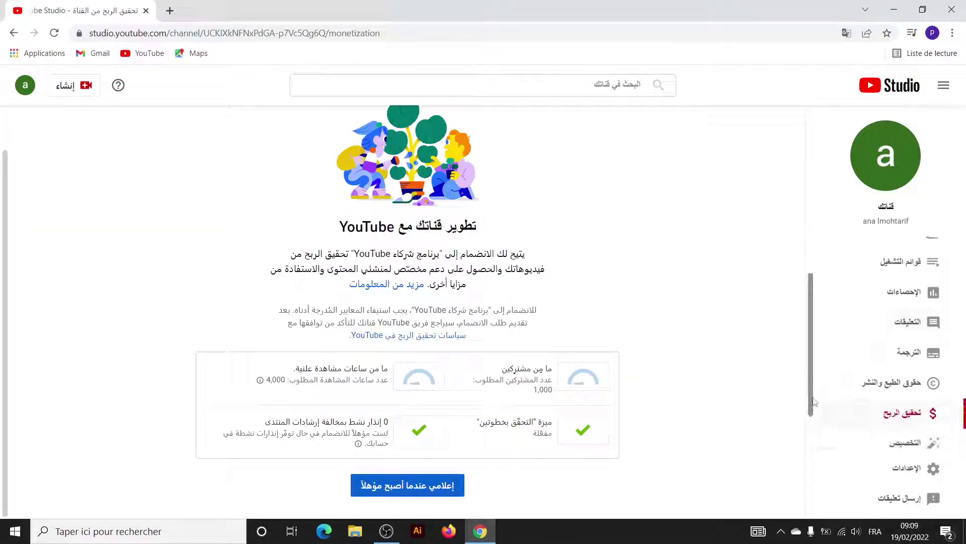
scroll(814, 401, down, 1)
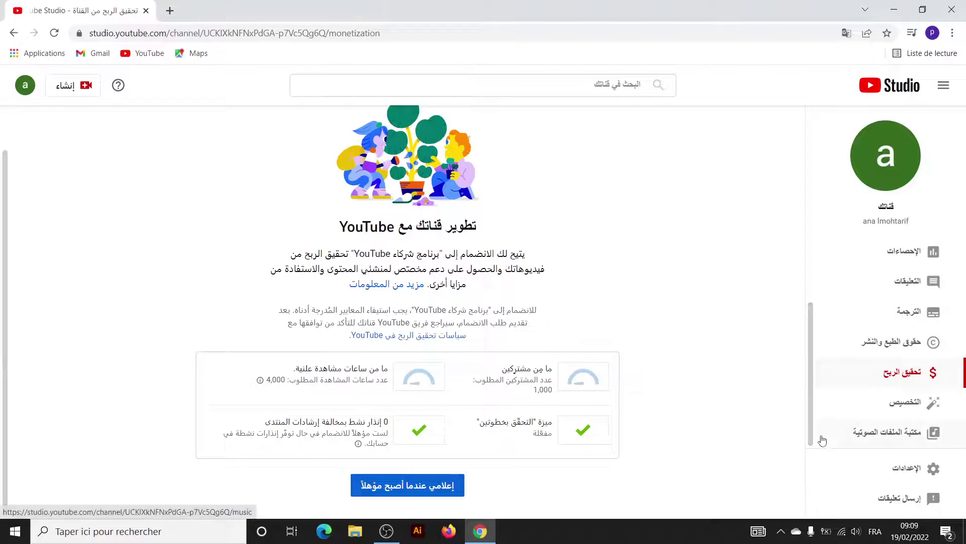
Choose MAD — Moroccan dirham as the channel currency in Settings > General.
click(899, 472)
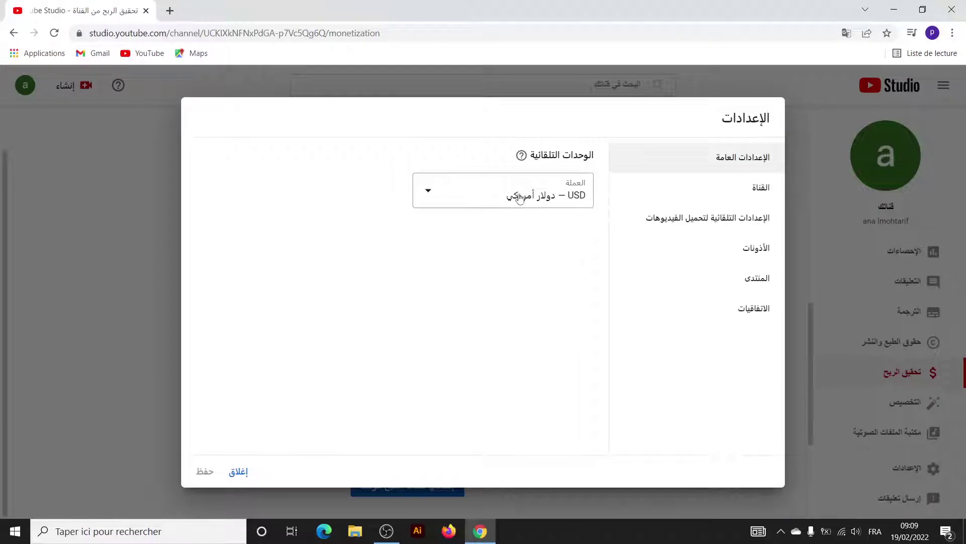
click(515, 198)
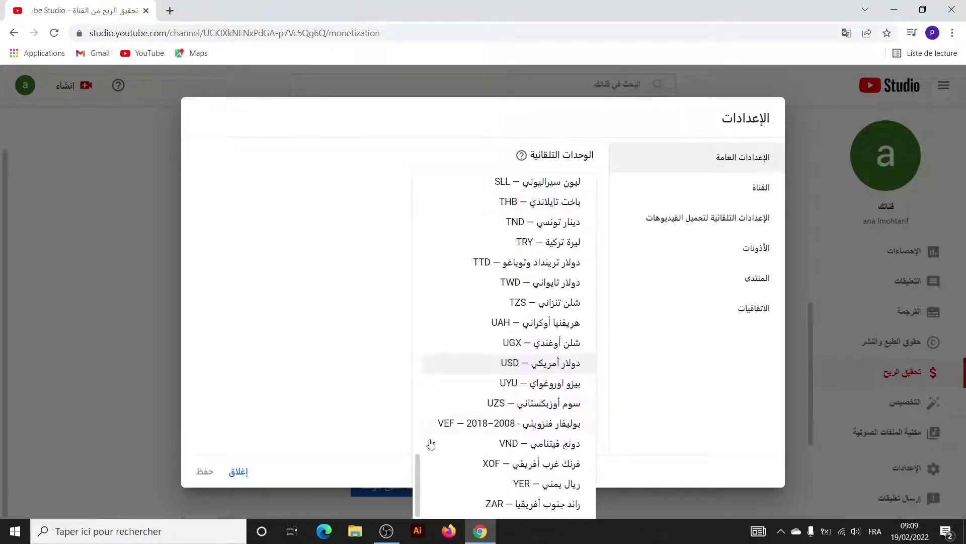
drag(418, 466, 413, 336)
click(577, 302)
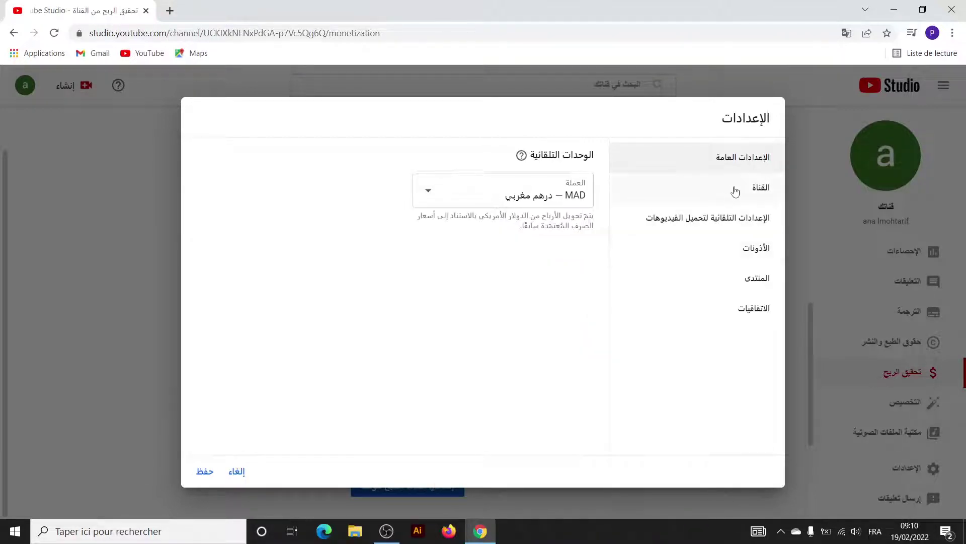
In the Channel section, set the country of residence to المغرب (Morocco).
click(767, 193)
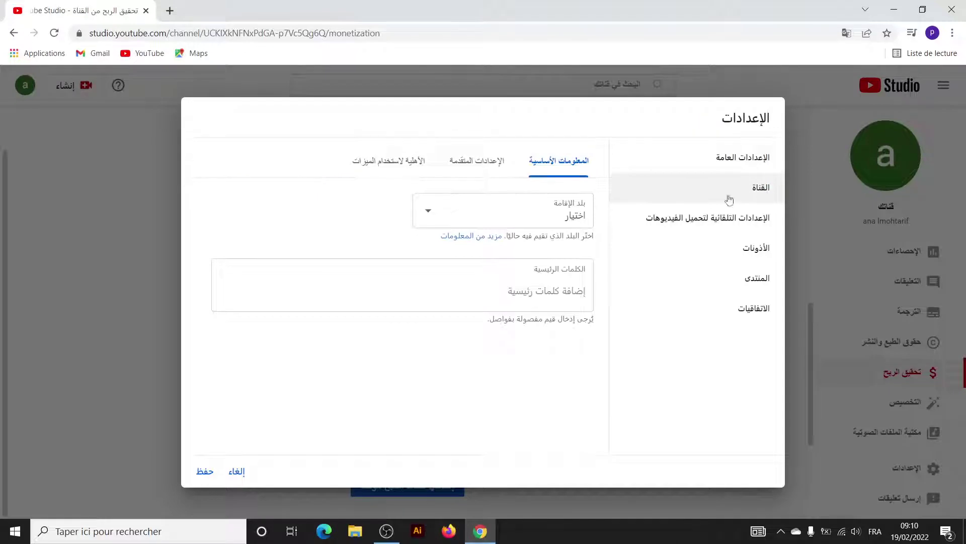
click(554, 222)
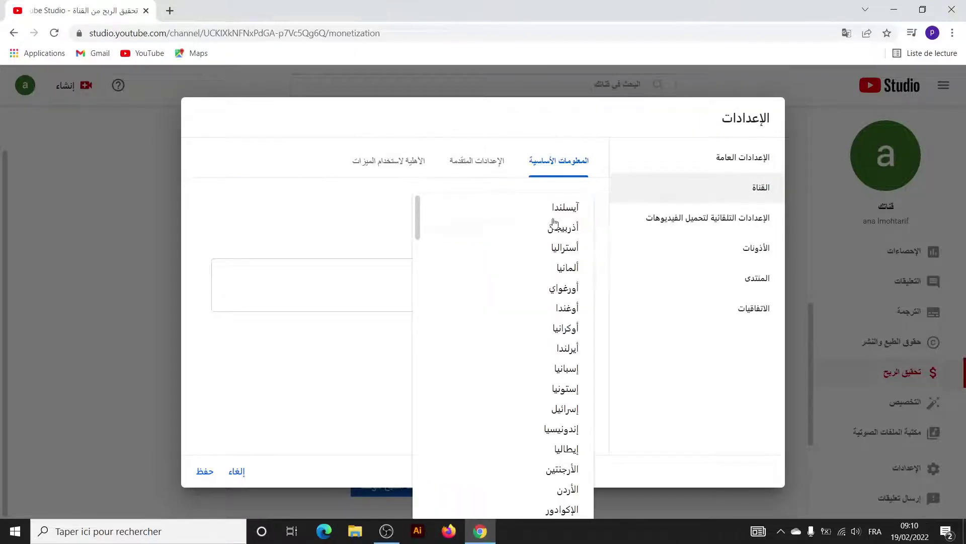
drag(420, 229, 423, 342)
scroll(429, 317, up, 1)
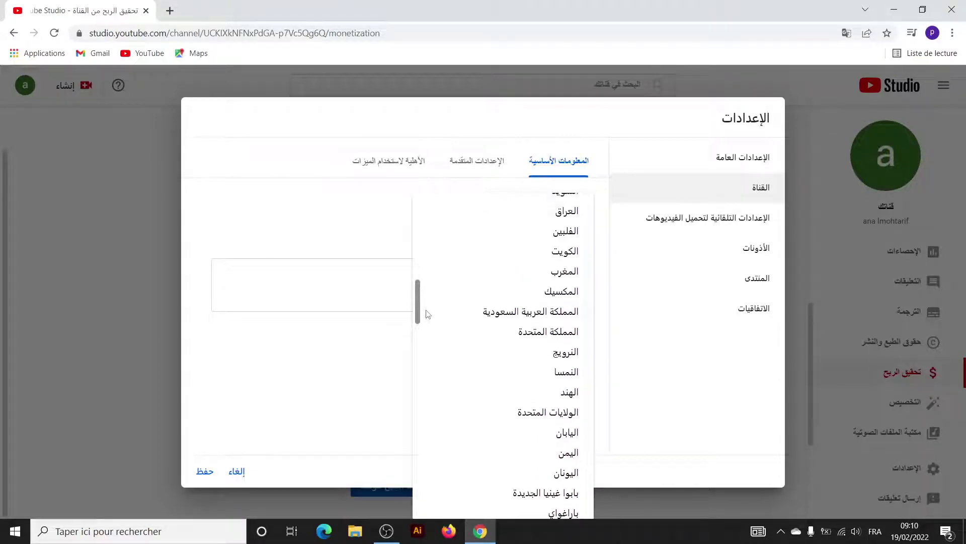
click(574, 279)
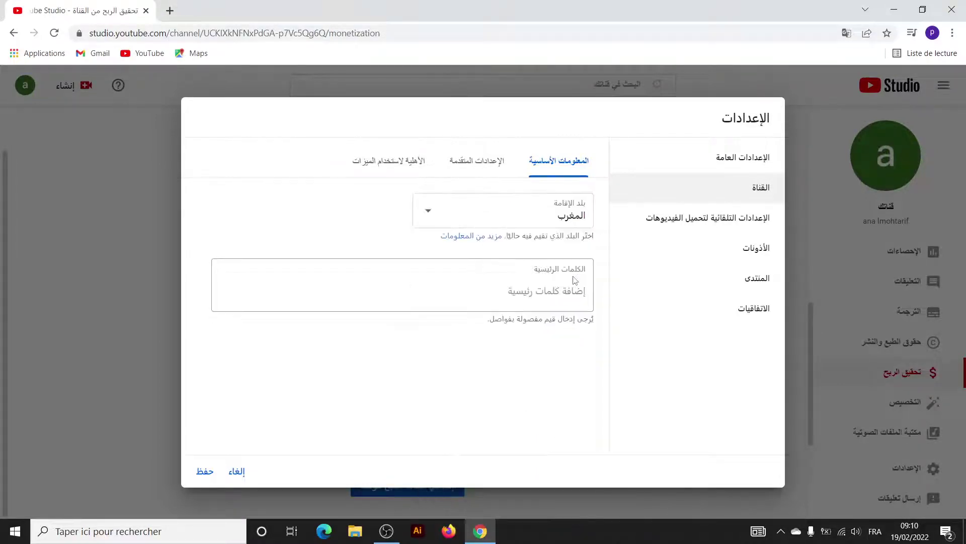
Add the Arabic keywords وصفات الطبخ and الطبخ to the channel keywords.
click(511, 296)
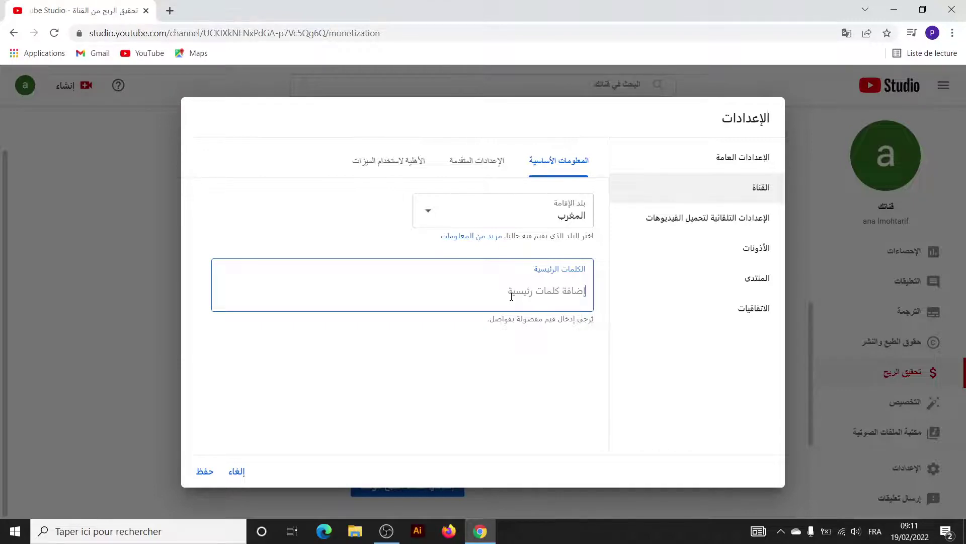
key(alt+shift)
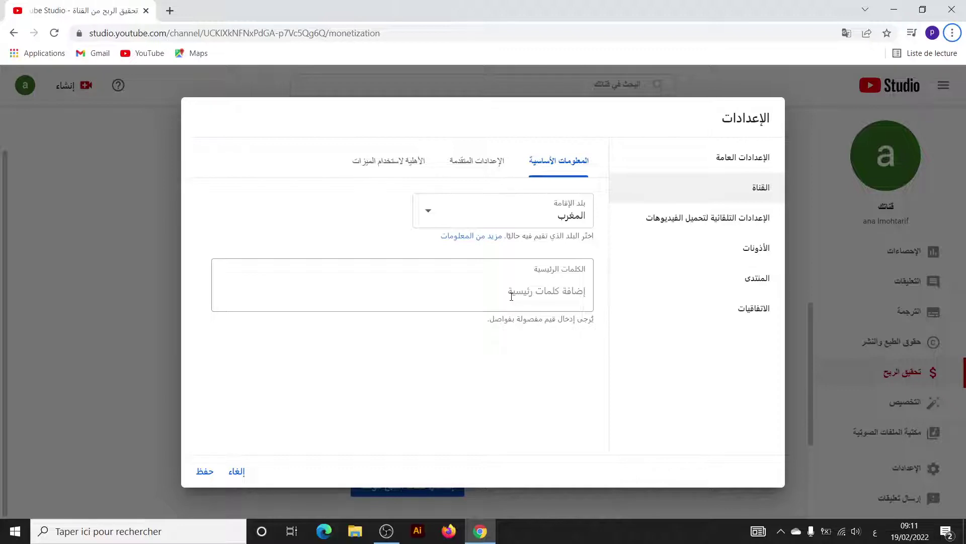
click(518, 299)
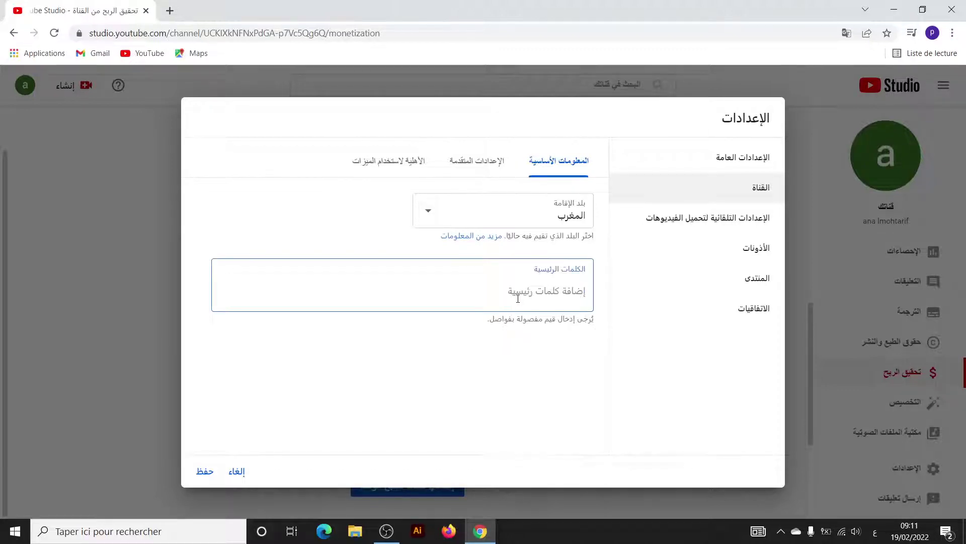
text(وصفات الطبخ)
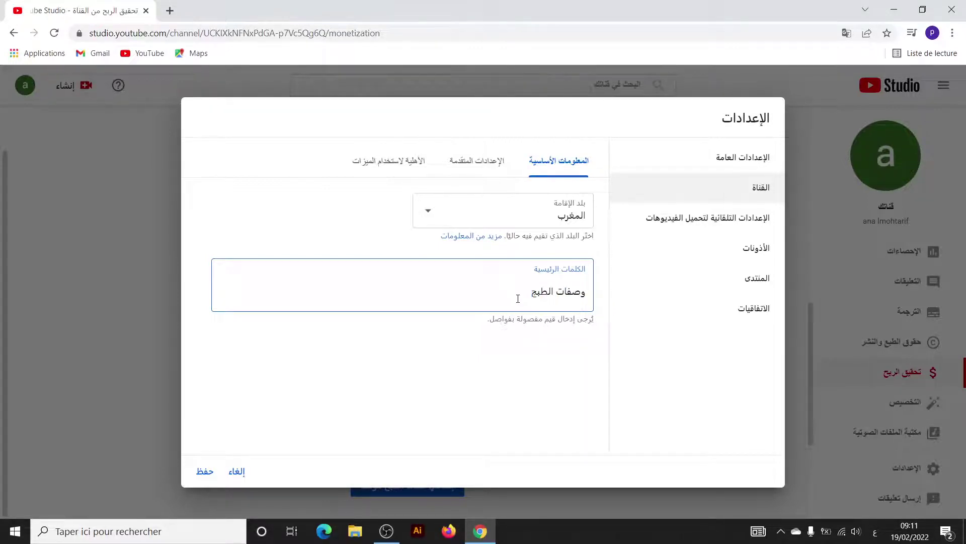
key(BackSpace)
text(خ)
key(Return)
text(ال)
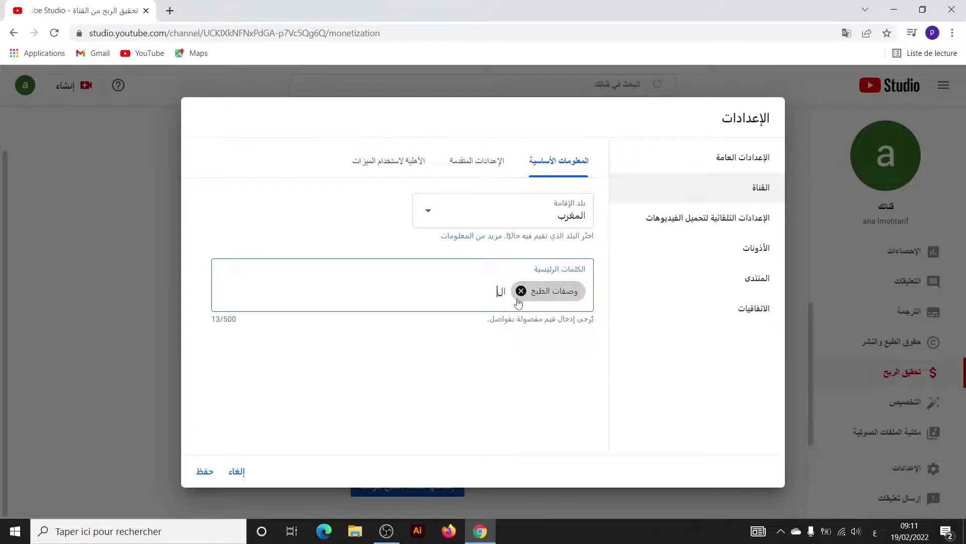
text(طك)
text(بخ)
key(Return)
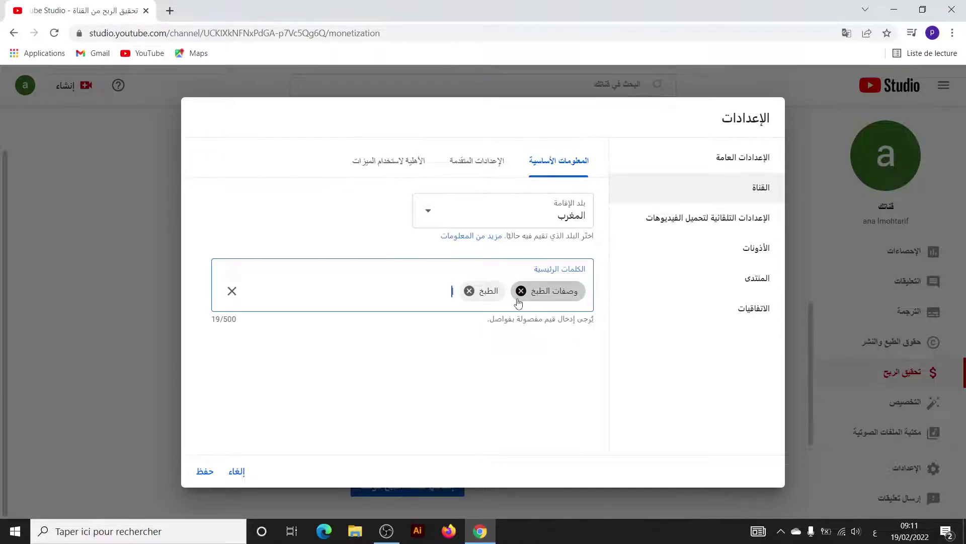
Remove every keyword chip, leaving the channel keywords field empty.
text(الم)
click(469, 292)
click(521, 291)
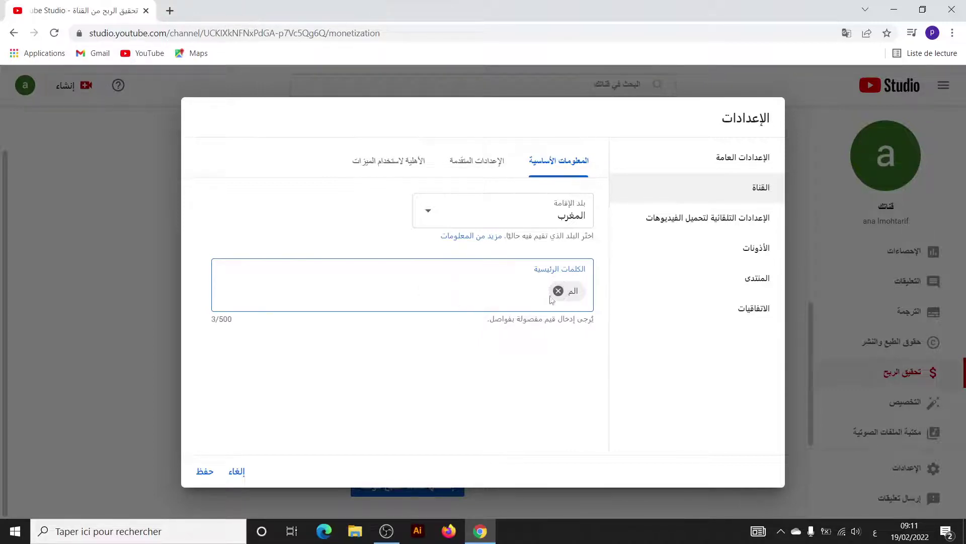
click(559, 293)
click(563, 293)
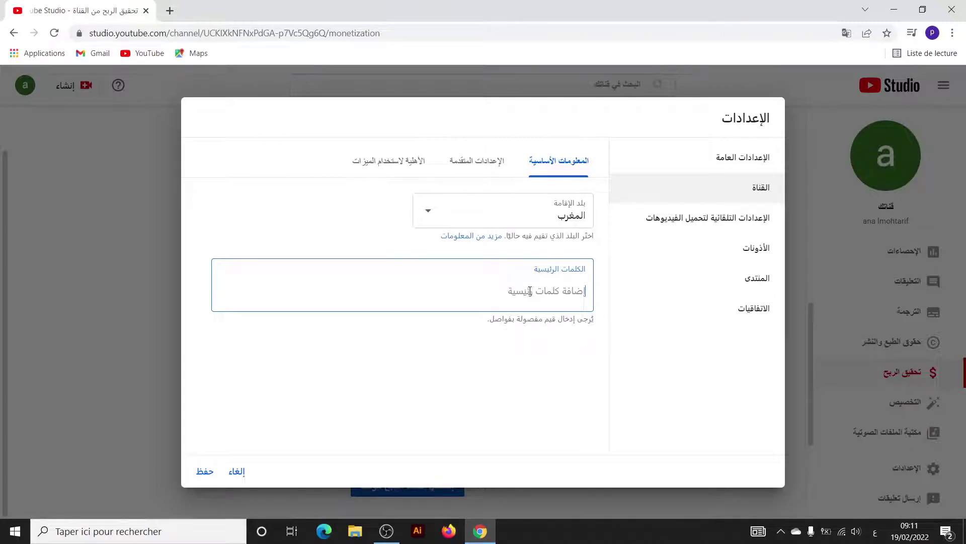
In Advanced settings, try 'made for kids', then reselect 'review this setting for every video'.
click(482, 162)
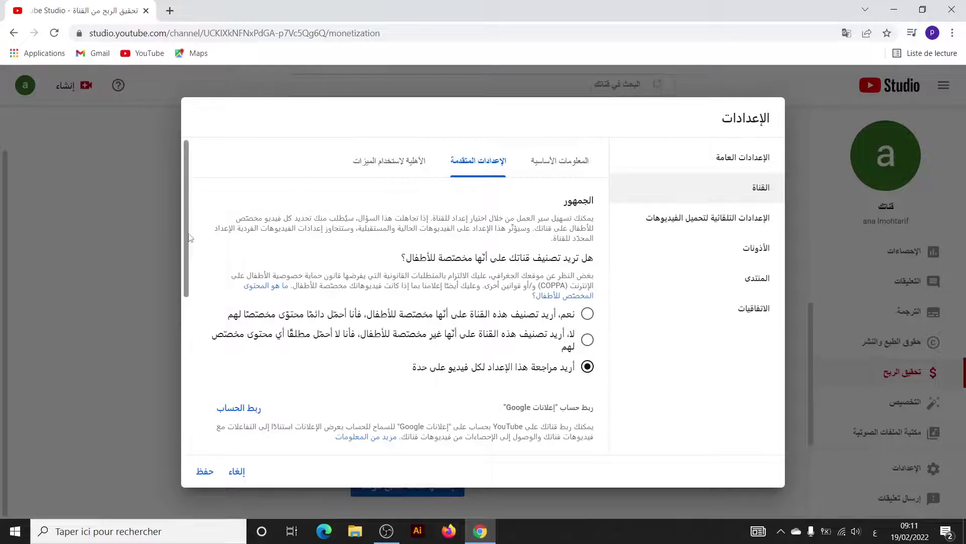
scroll(189, 245, down, 1)
scroll(189, 245, down, 1)
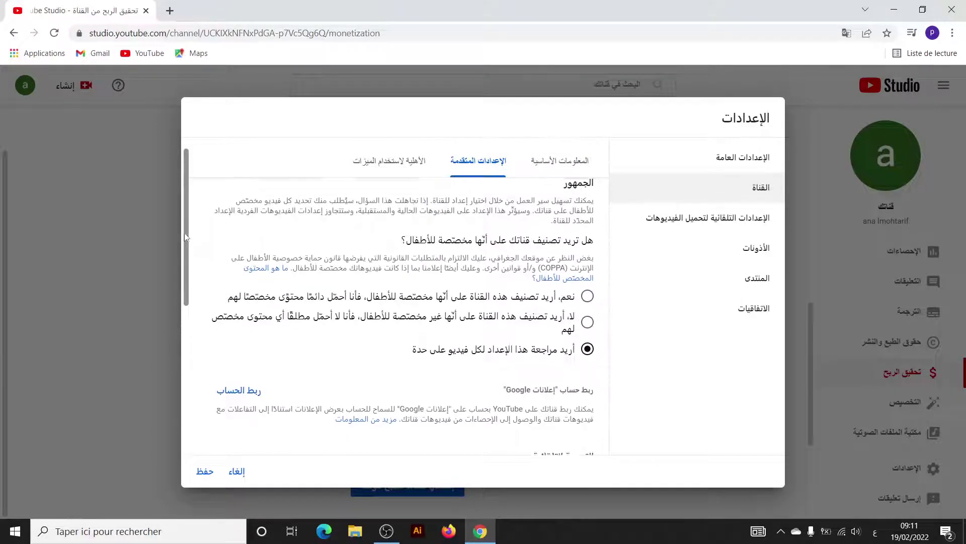
scroll(189, 246, up, 1)
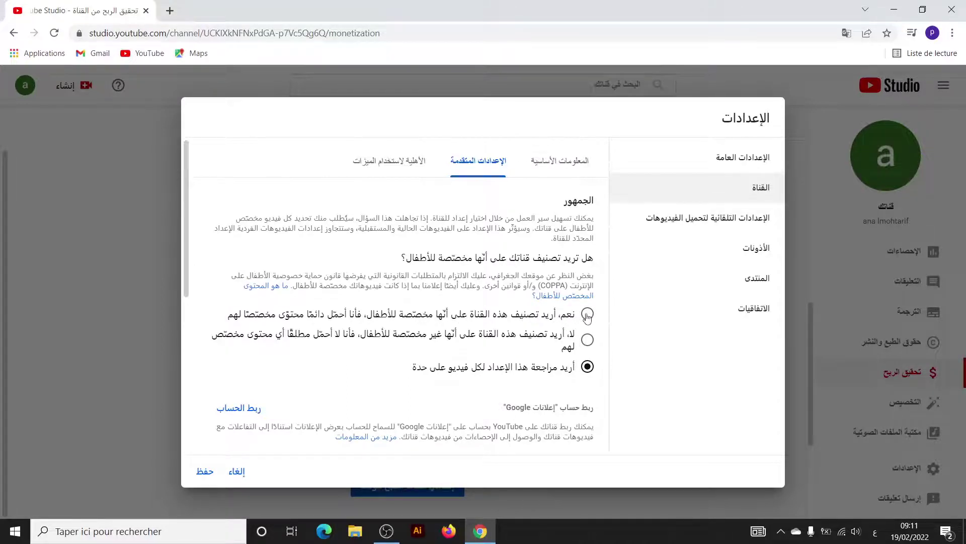
click(587, 314)
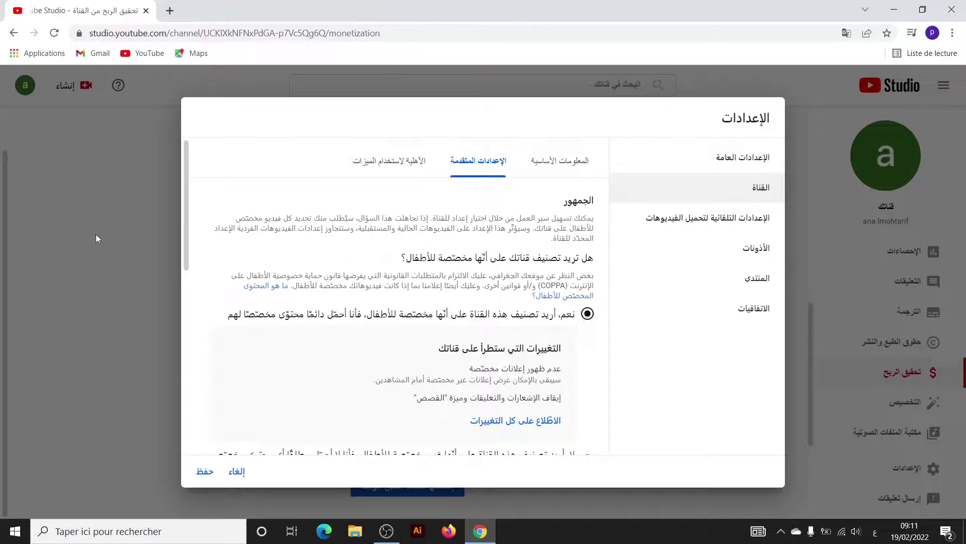
scroll(189, 260, down, 4)
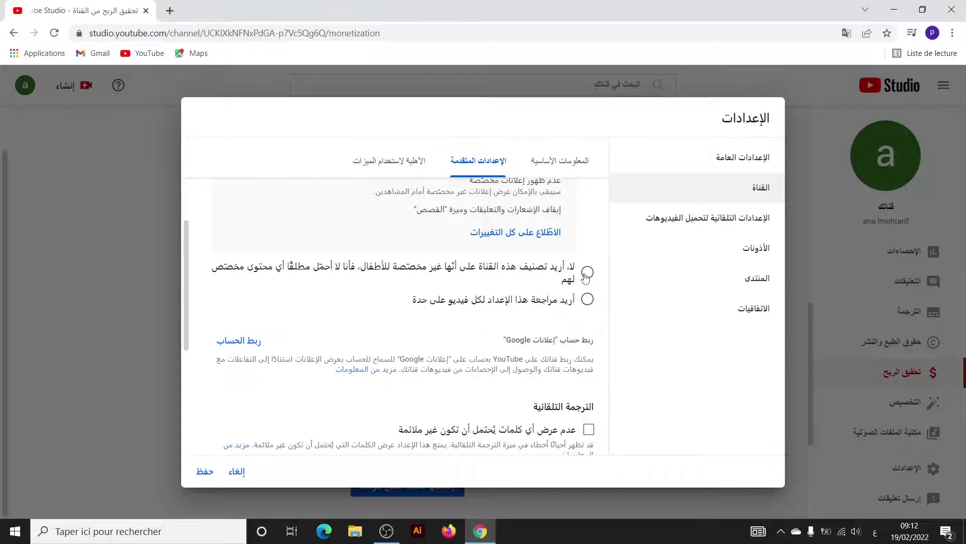
scroll(233, 290, down, 4)
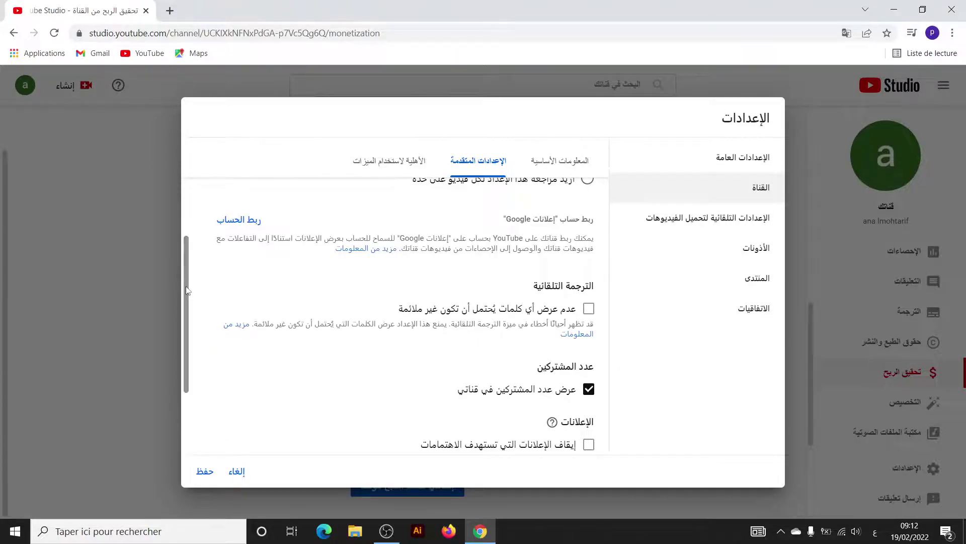
drag(190, 340, 177, 219)
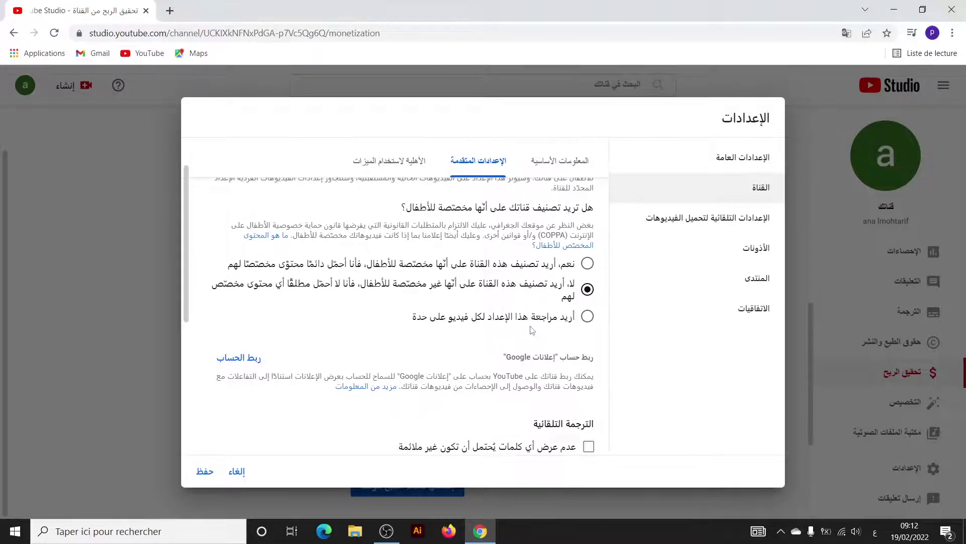
click(588, 322)
Review the Intermediate features requirements under Feature eligibility.
click(422, 165)
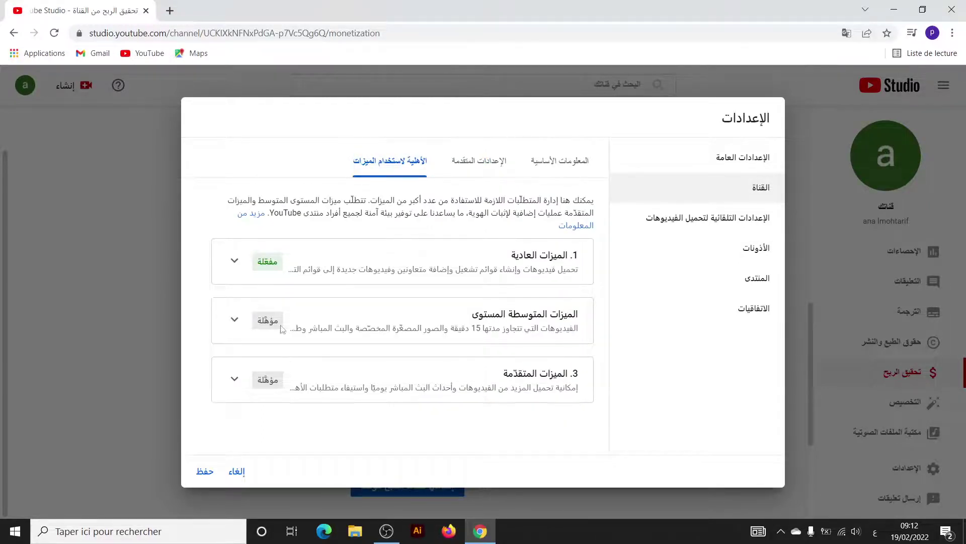
click(235, 321)
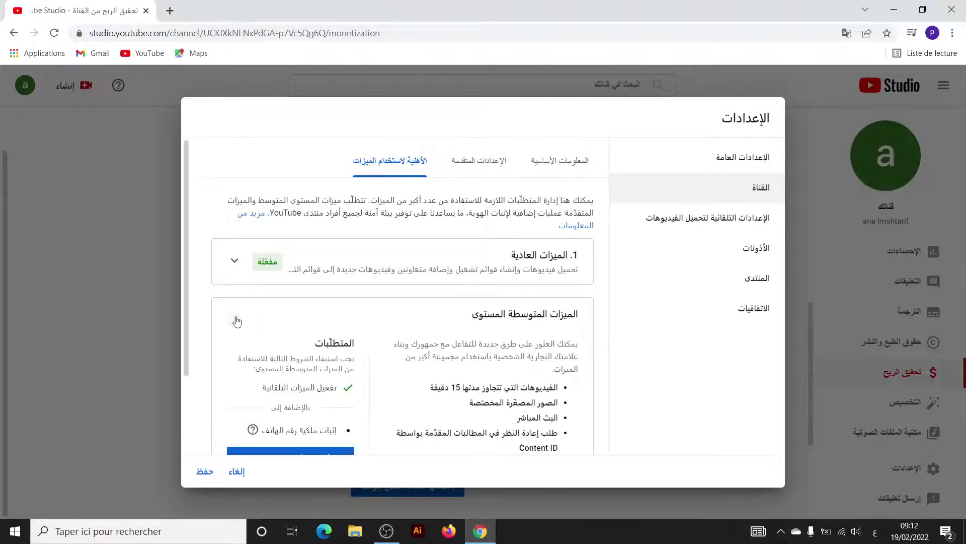
scroll(192, 406, down, 2)
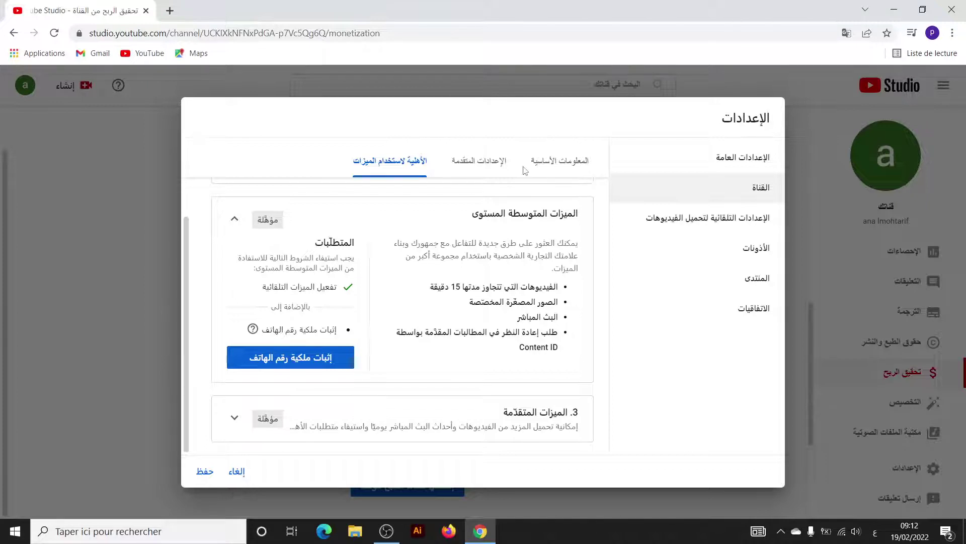
Cancel the settings from General and confirm discarding the unsaved changes.
click(744, 159)
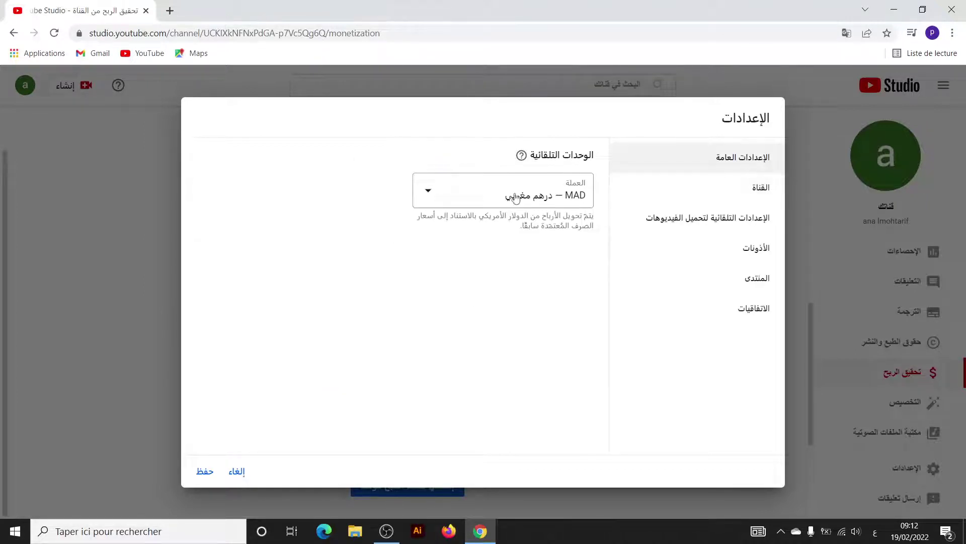
click(237, 473)
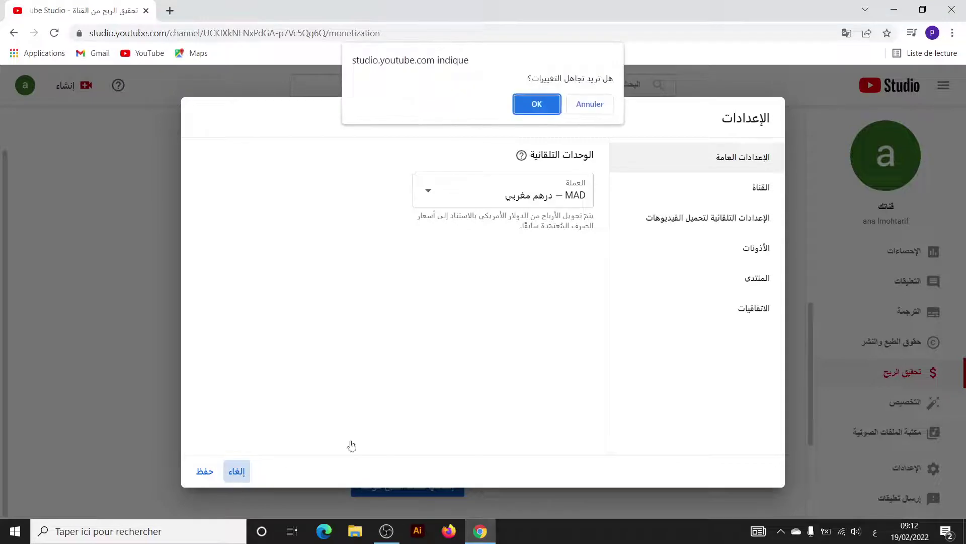
click(545, 106)
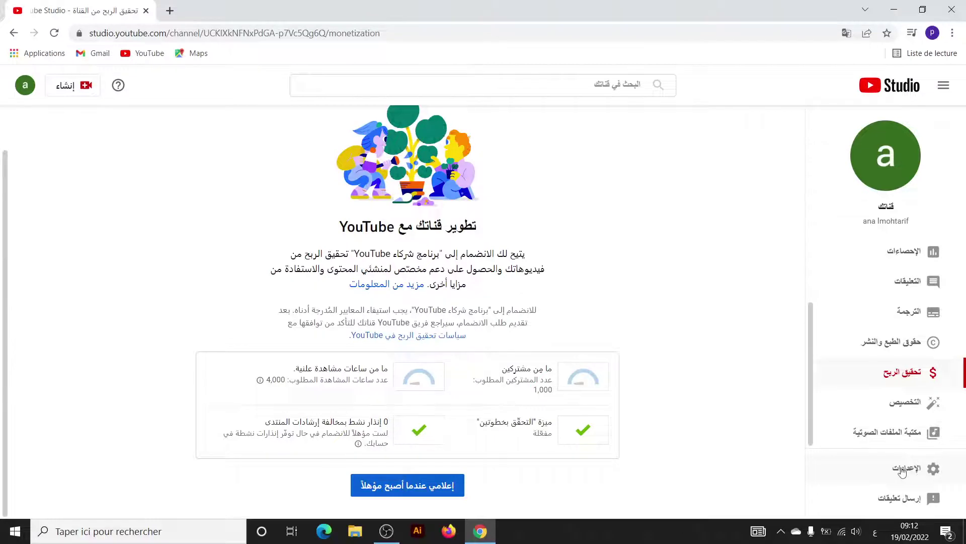
Reopen Feature eligibility, expand Intermediate features, and start phone number verification.
click(919, 472)
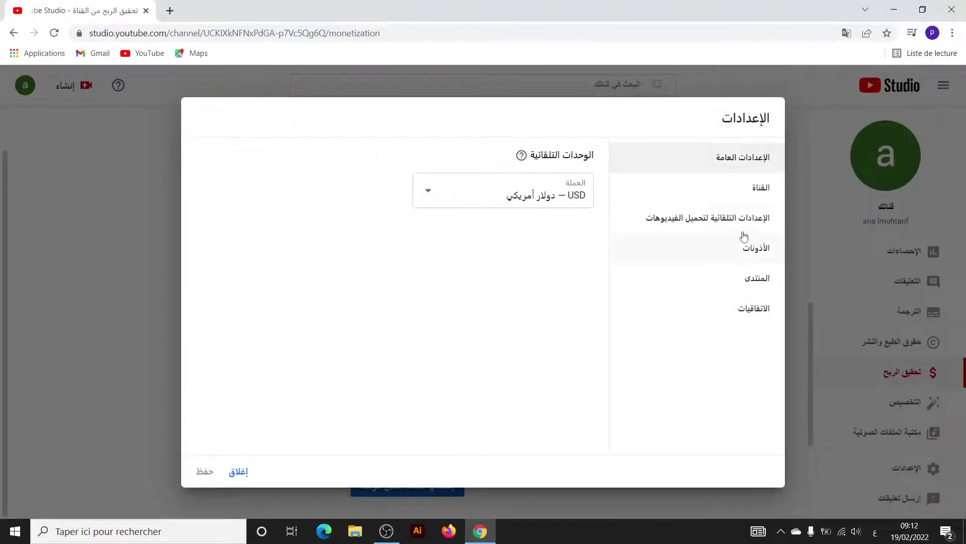
click(754, 198)
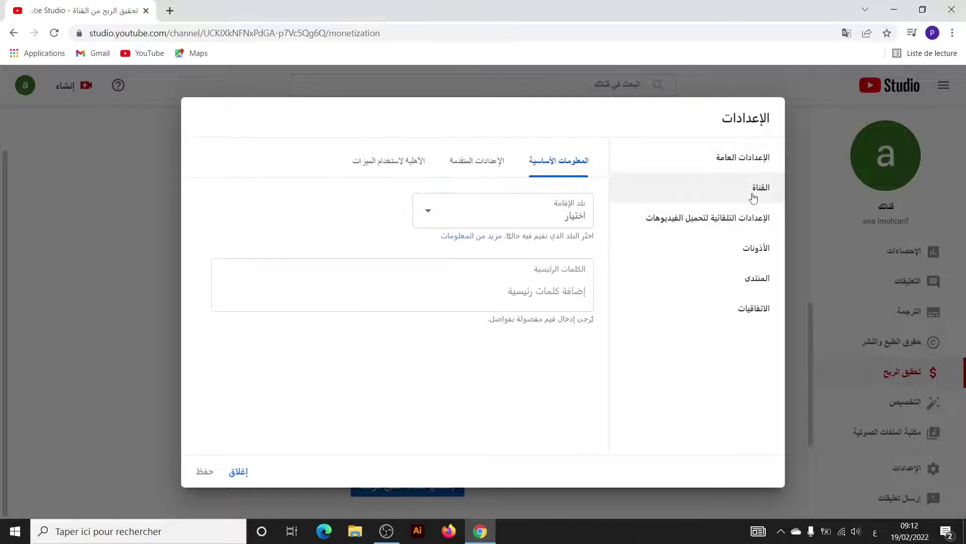
click(408, 167)
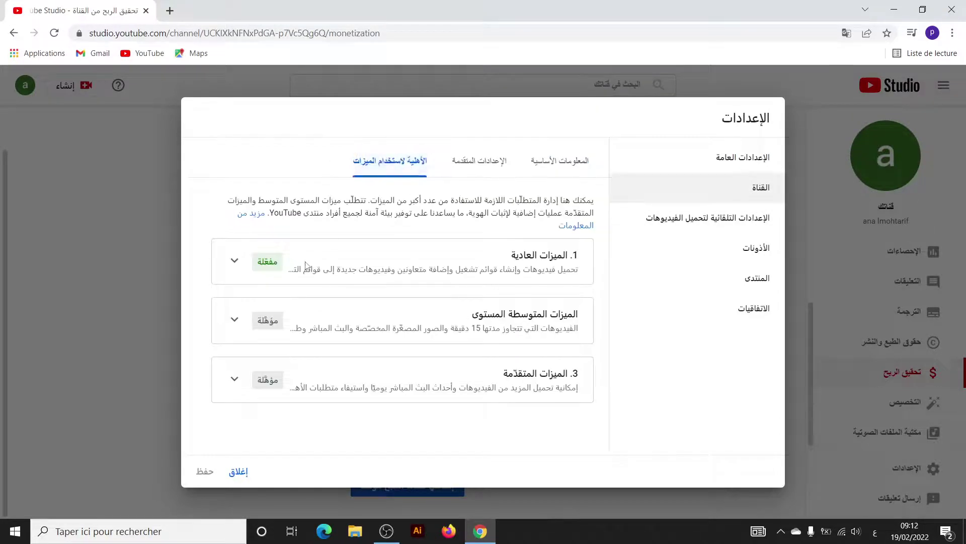
click(235, 320)
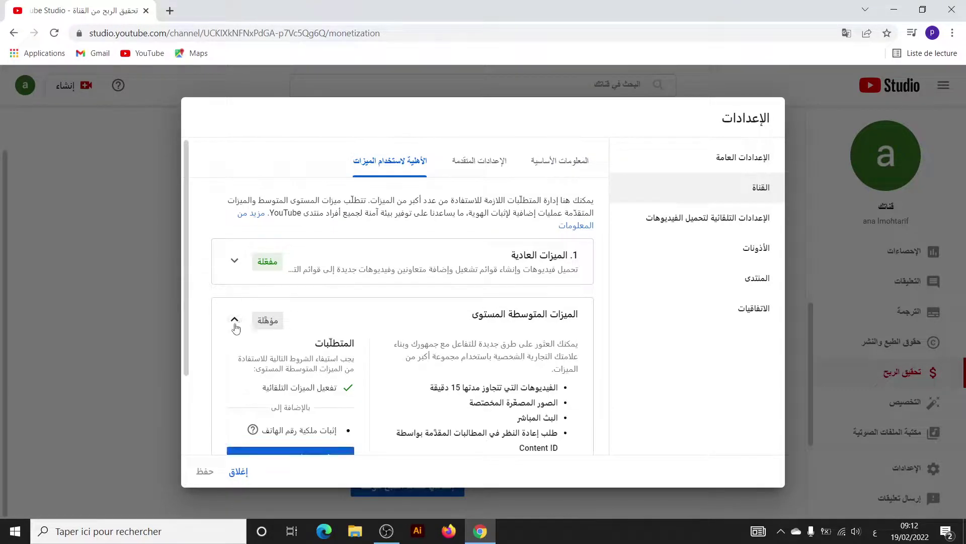
drag(187, 329, 190, 405)
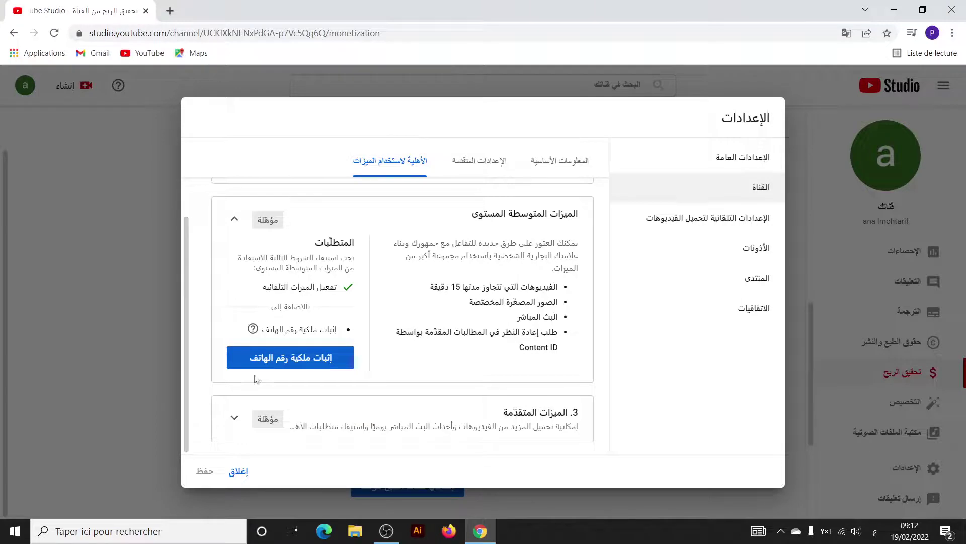
click(332, 361)
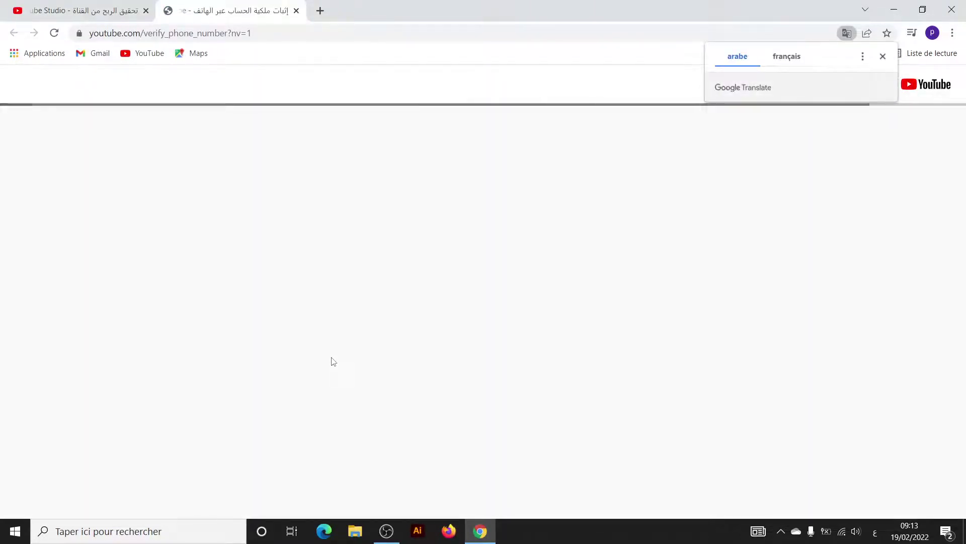
Close the Google Translate popup on the verification page and go back to the YouTube Studio tab.
click(882, 57)
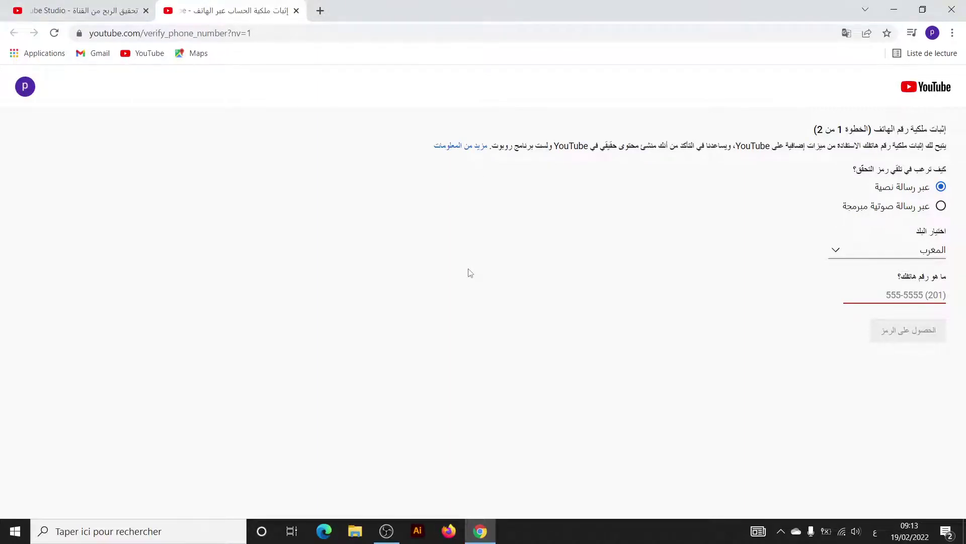
click(45, 10)
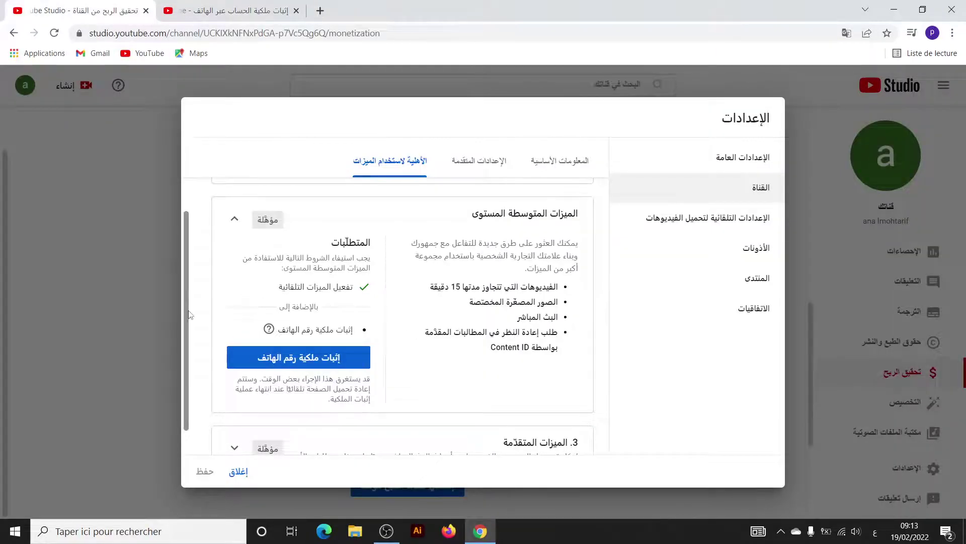
Look through the Advanced features requirements, then reopen Intermediate features' phone verification in a new tab.
click(234, 218)
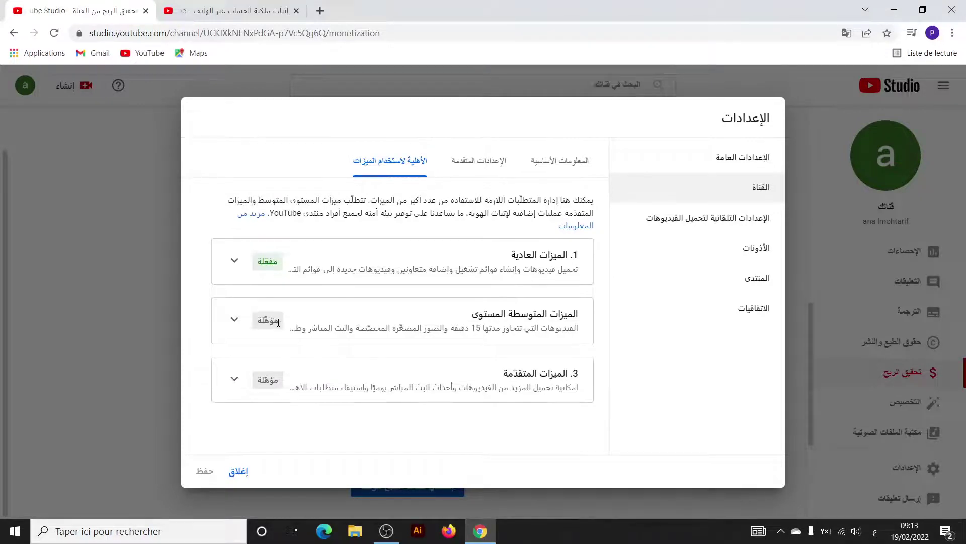
drag(278, 321, 258, 321)
click(259, 321)
click(234, 378)
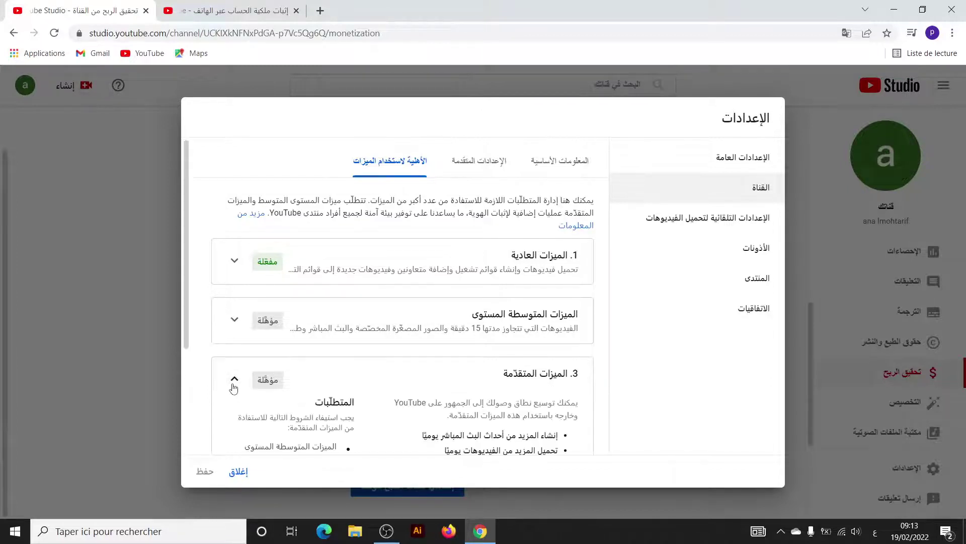
scroll(189, 326, down, 3)
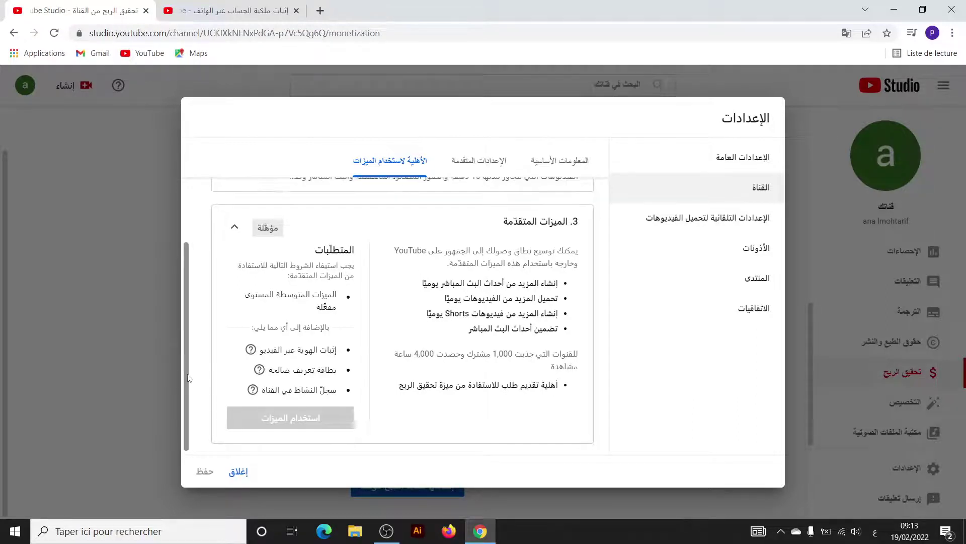
scroll(186, 377, up, 1)
scroll(190, 378, down, 1)
scroll(192, 379, up, 3)
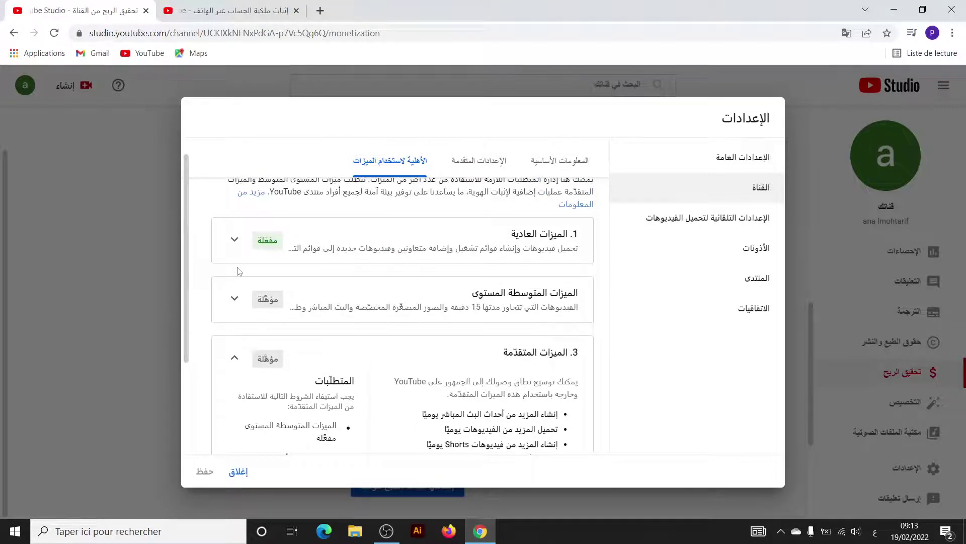
click(236, 300)
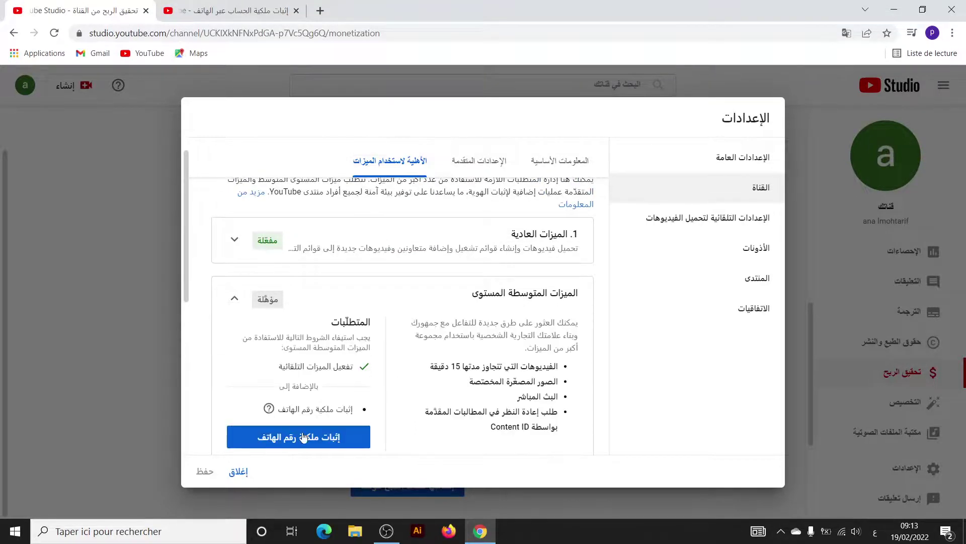
click(322, 445)
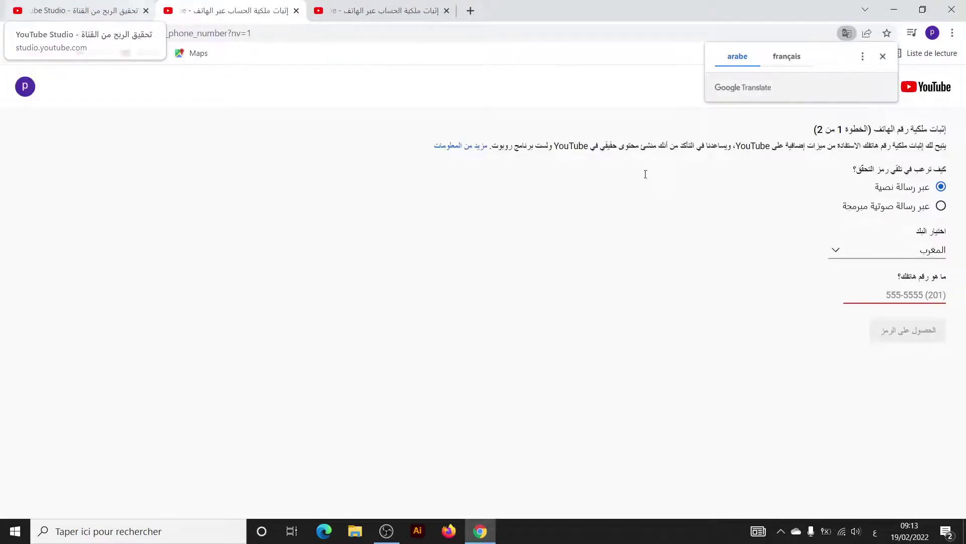
Enter the channel's phone number and request a verification code by text message.
click(924, 295)
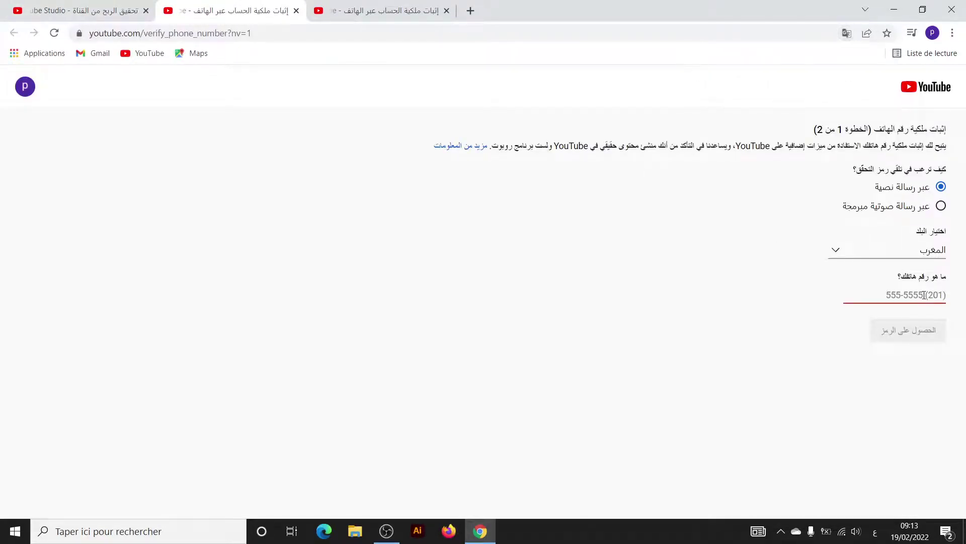
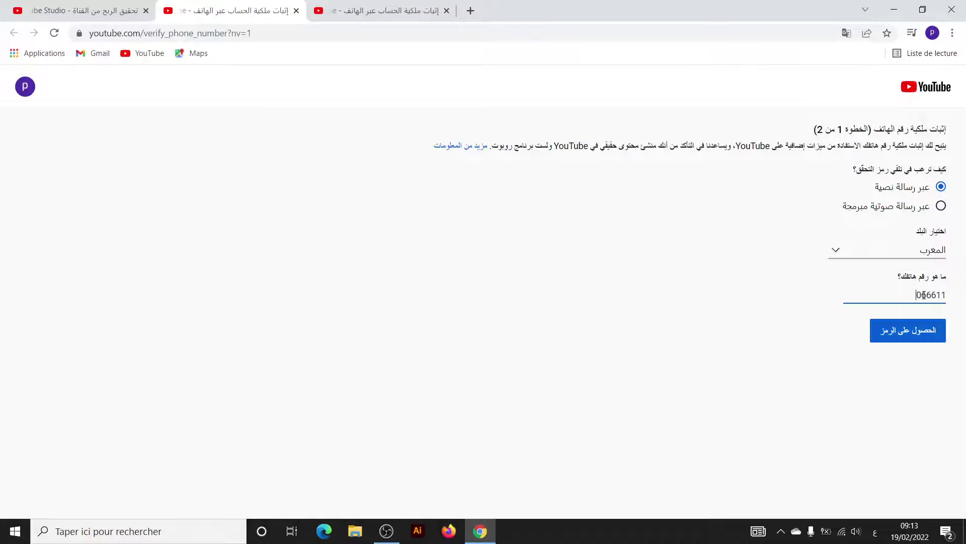
click(916, 331)
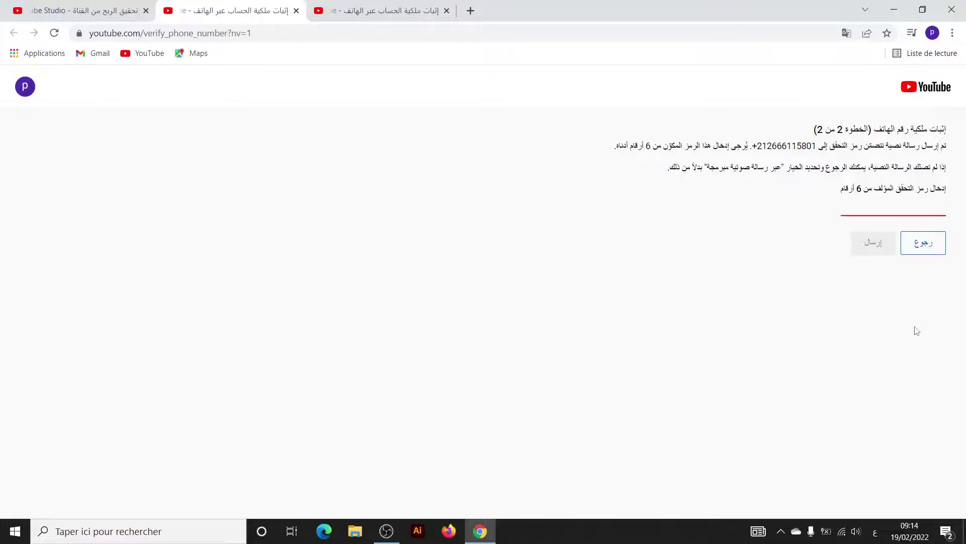
Submit the 6-digit SMS verification code so the phone number shows as verified.
click(930, 210)
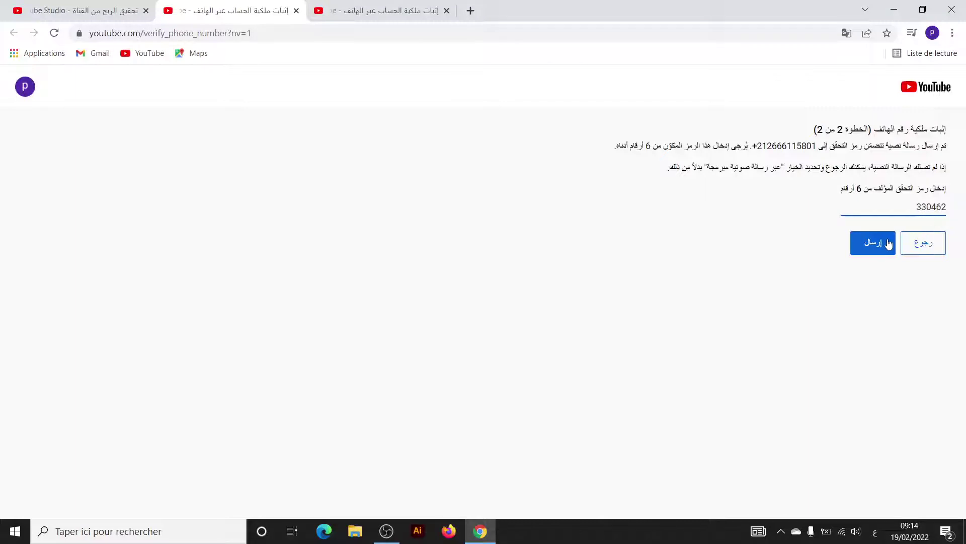
click(888, 244)
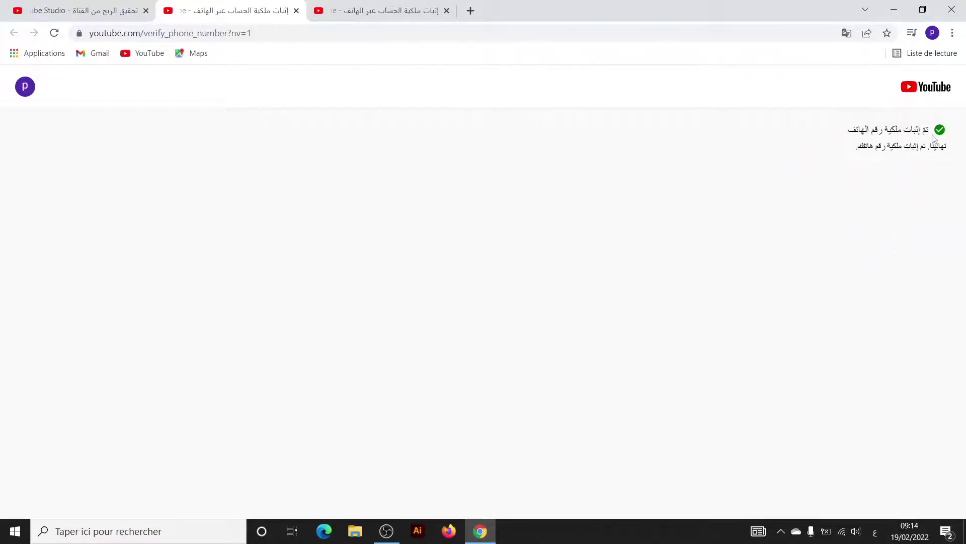
drag(926, 129, 847, 130)
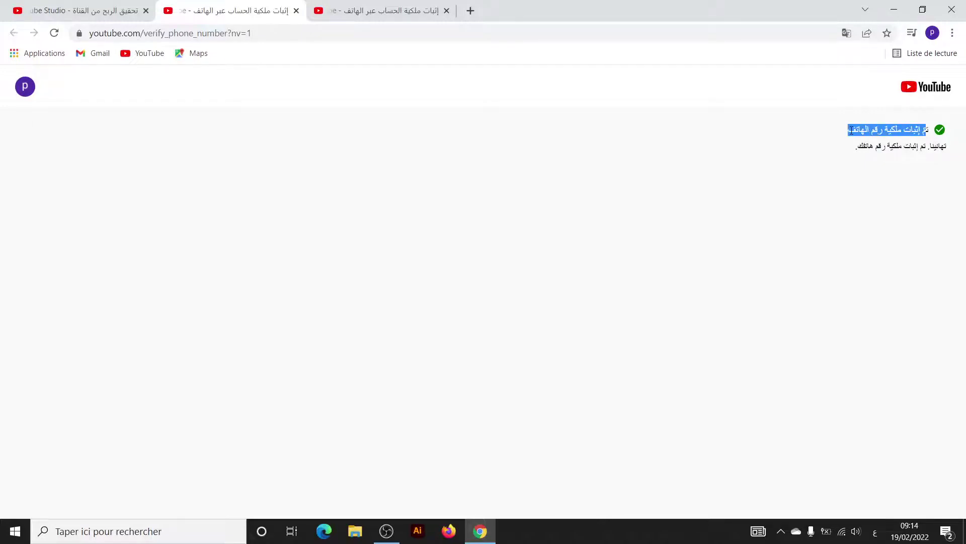
click(932, 131)
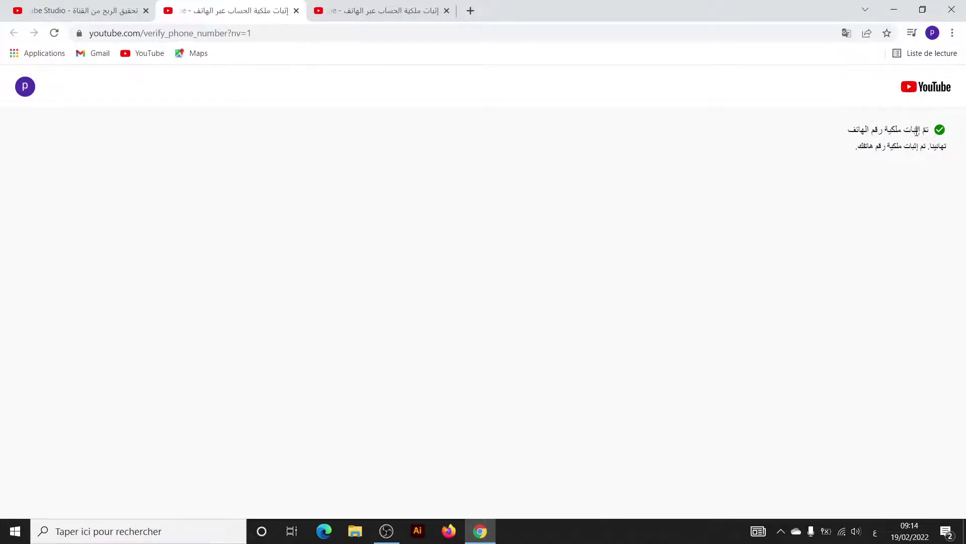
In Studio, expand Advanced features and choose Use features to see the verification options.
click(85, 11)
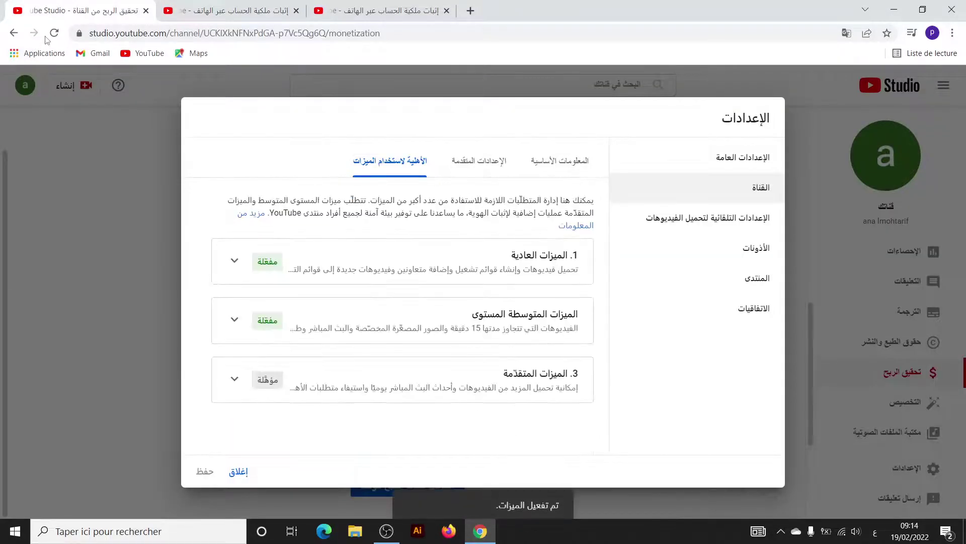
drag(280, 321, 258, 321)
click(235, 378)
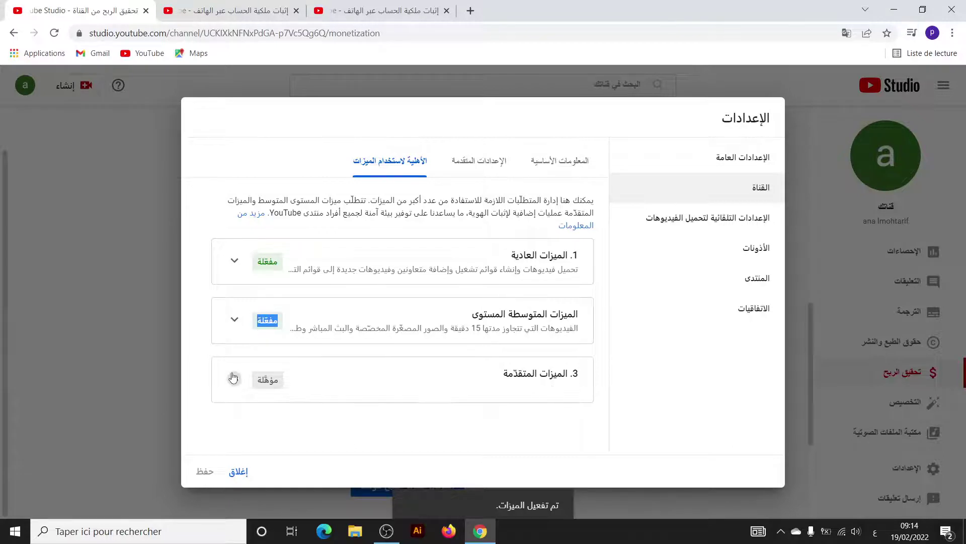
scroll(236, 382, down, 3)
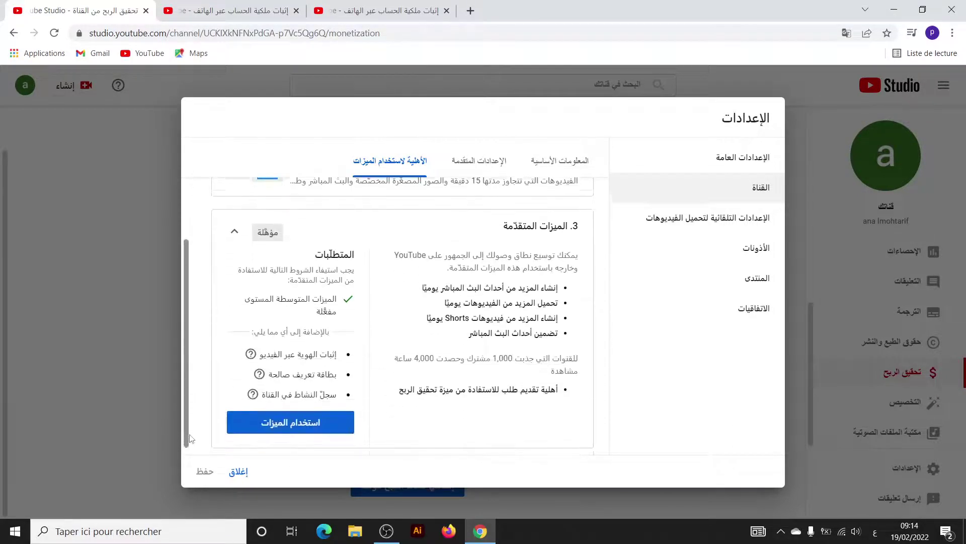
click(304, 421)
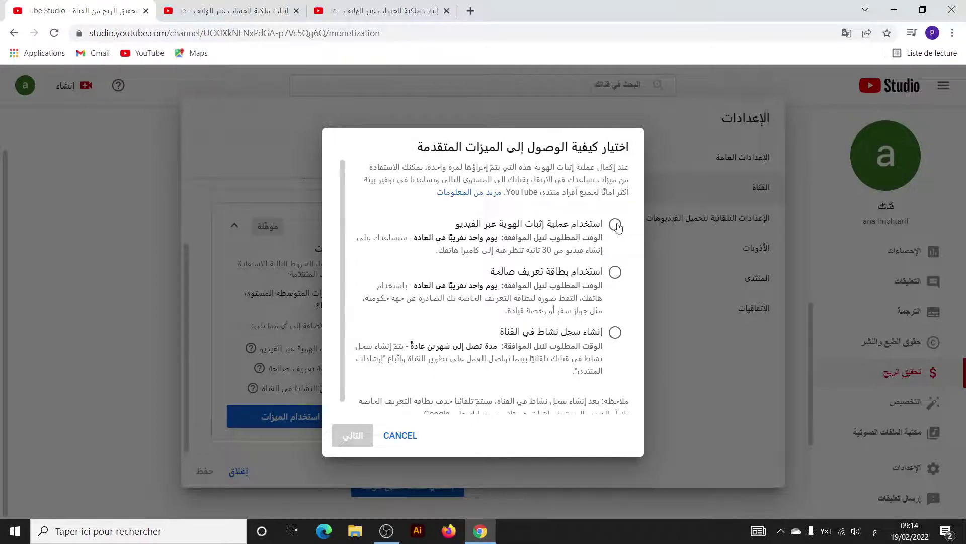
Pick 'Use a valid ID' as the advanced features verification method and continue.
click(618, 228)
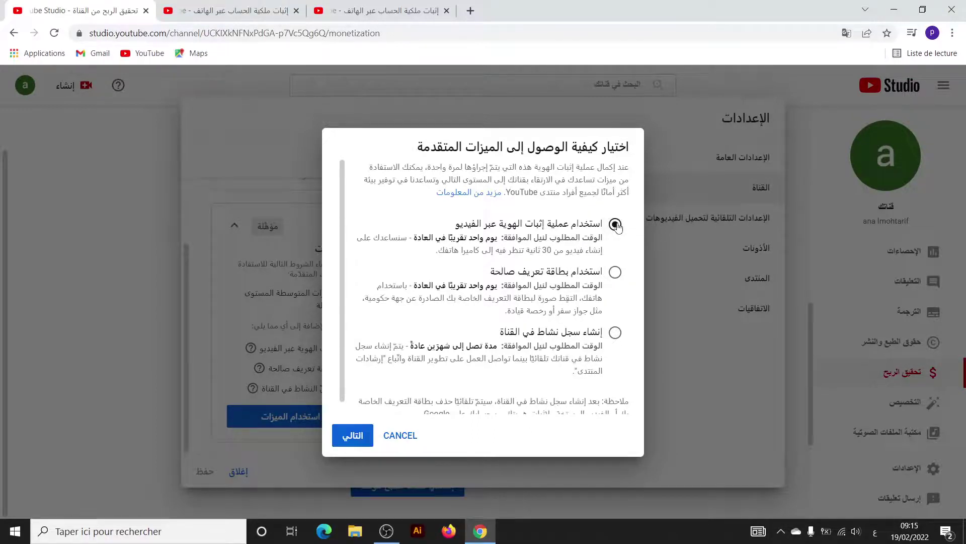
click(616, 280)
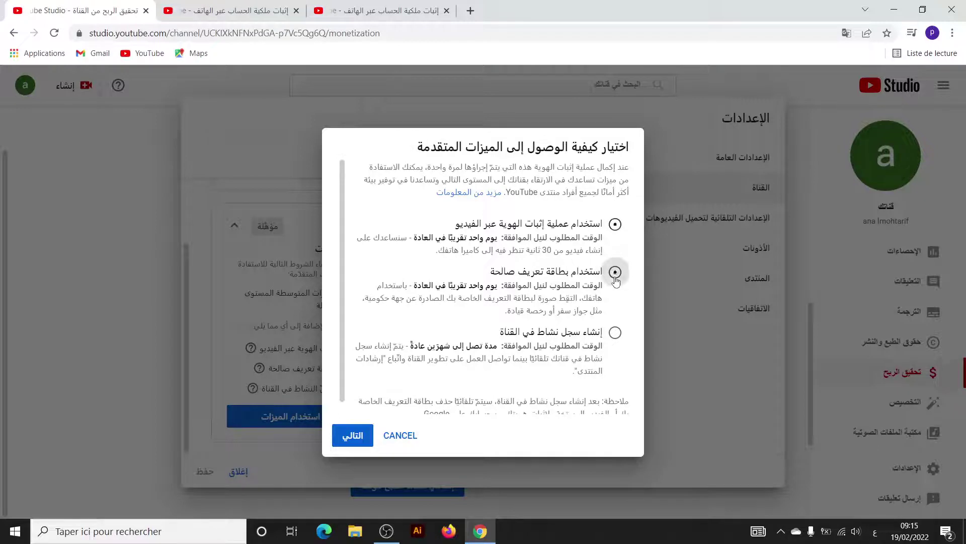
click(615, 337)
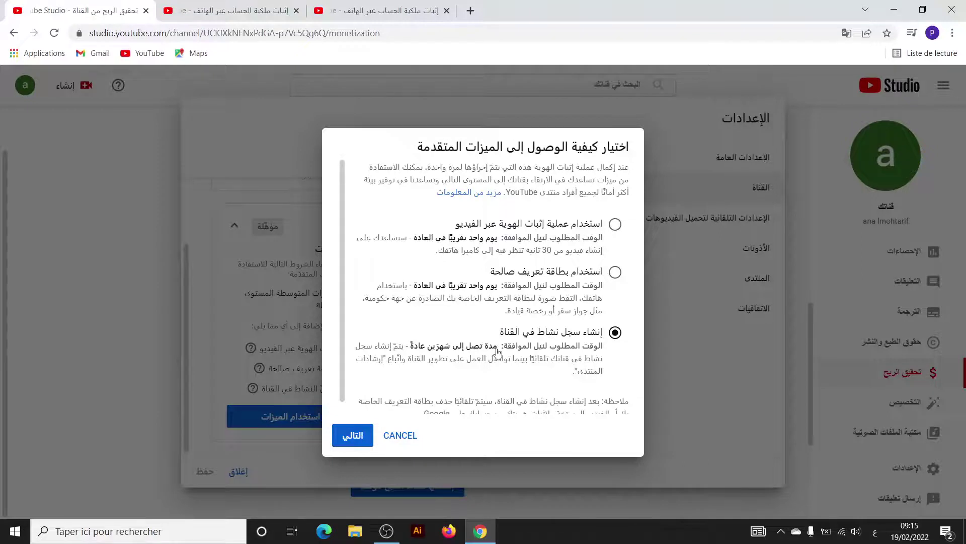
scroll(345, 351, down, 1)
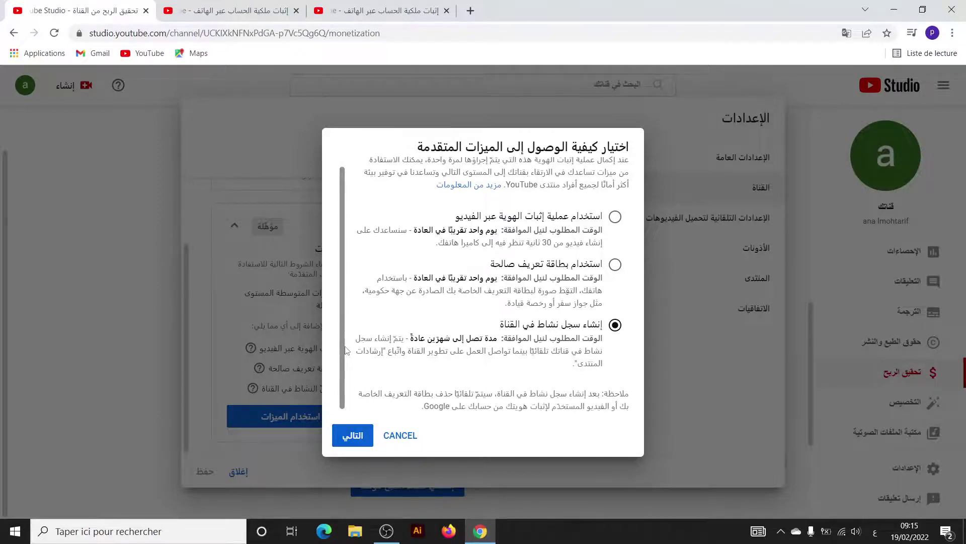
scroll(345, 350, down, 1)
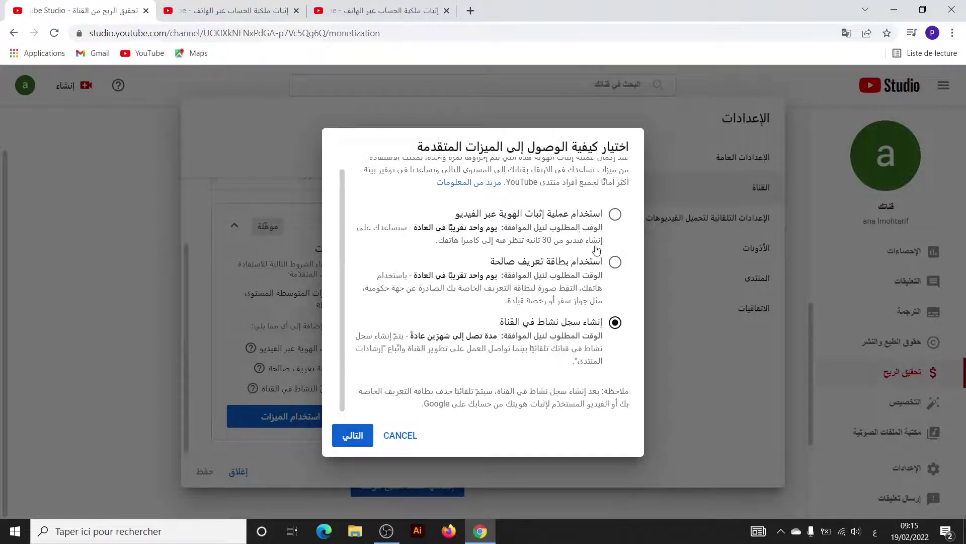
click(618, 268)
click(358, 444)
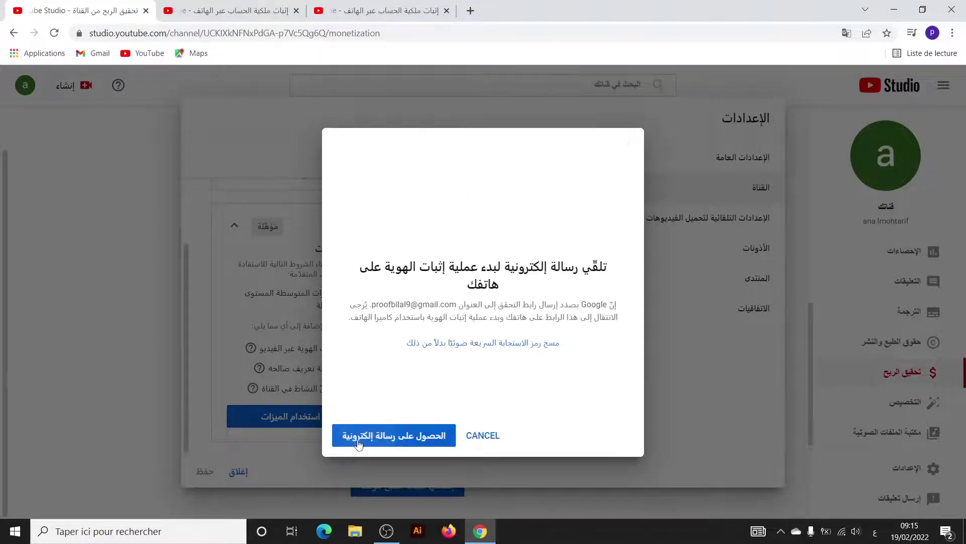
Send the verification email and select the myaccount.google.com/identity-document/submit link text.
click(423, 436)
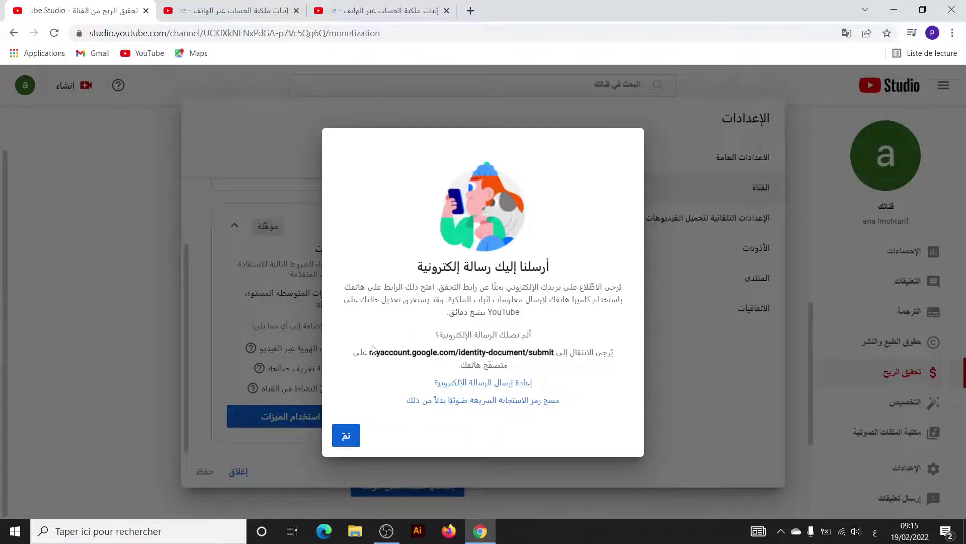
mouse_move(369, 354)
mouse_down()
mouse_move(438, 354)
mouse_move(479, 335)
mouse_move(553, 355)
mouse_move(372, 352)
mouse_up()
drag(554, 353, 371, 352)
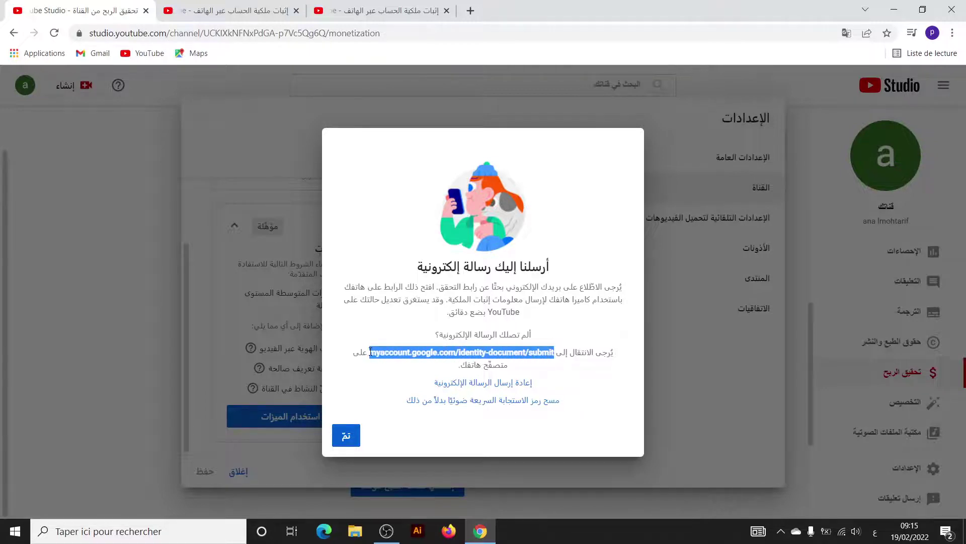
key(alt+shift)
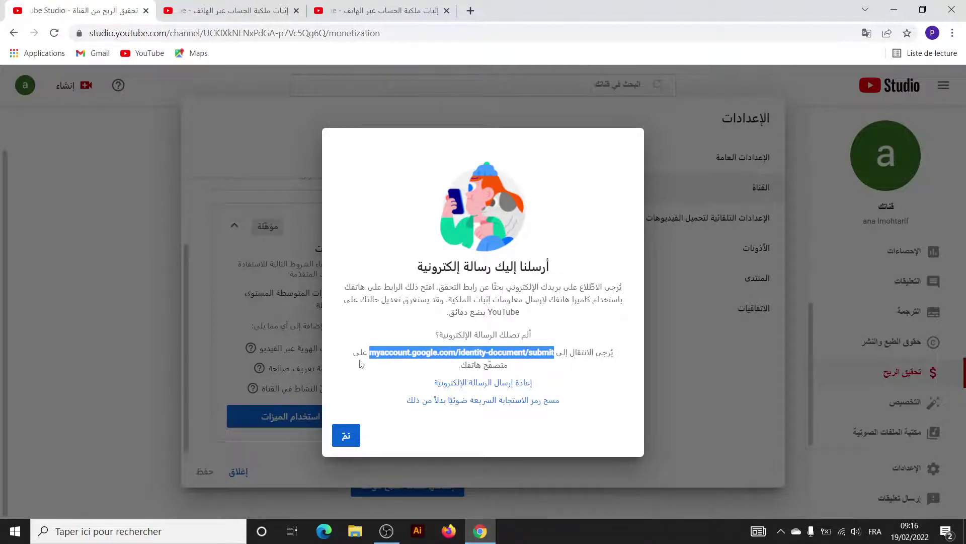
drag(369, 354, 556, 354)
Close the email confirmation dialog, then expand and collapse the Advanced features card.
click(247, 316)
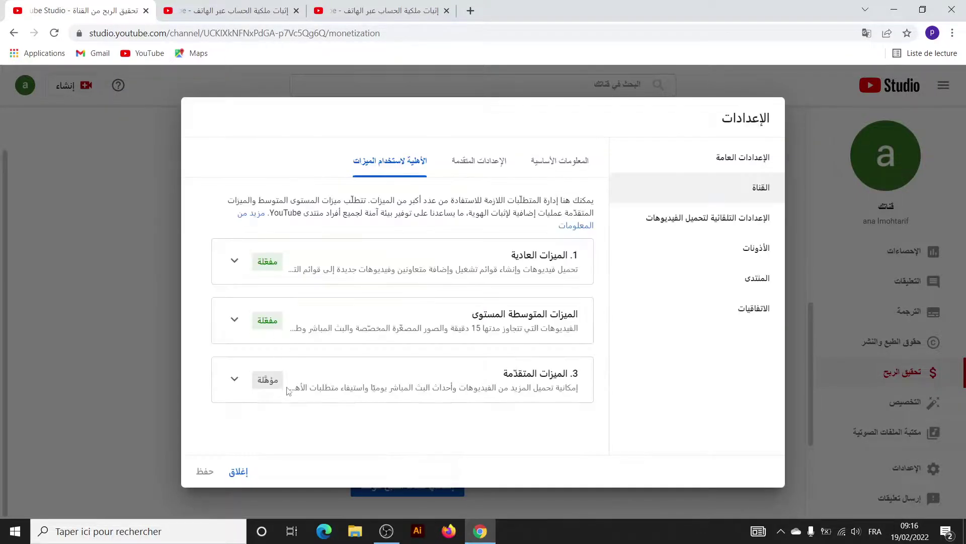
click(235, 382)
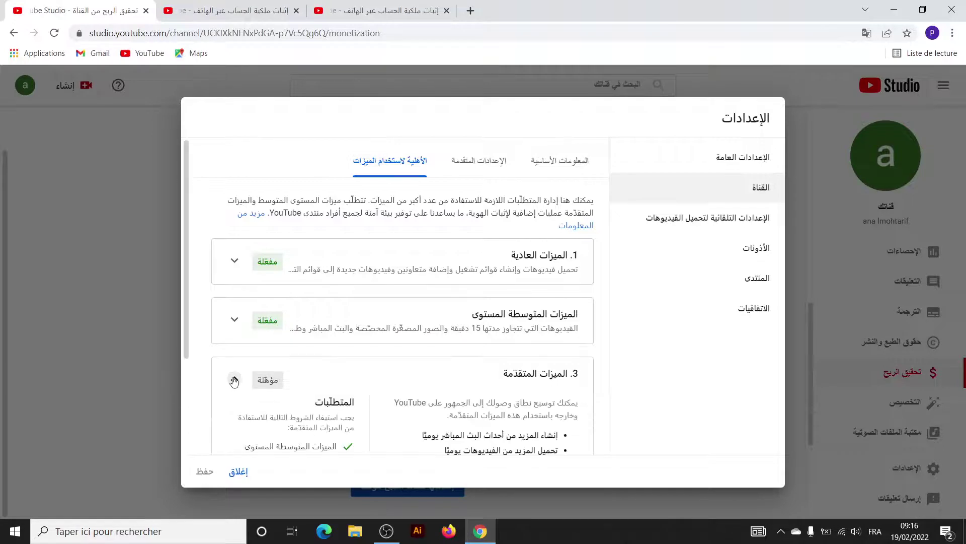
click(234, 380)
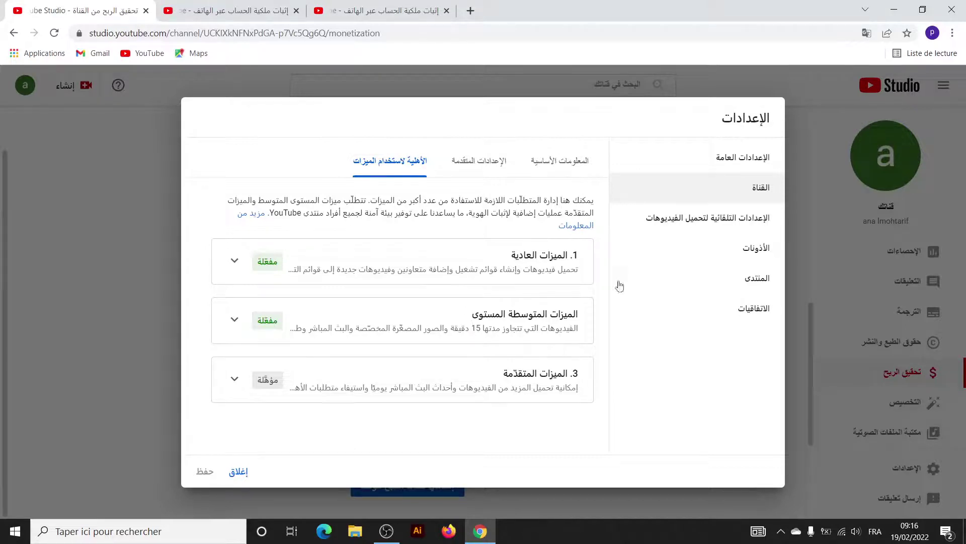
Open Upload defaults and check the empty default title and description fields.
click(742, 220)
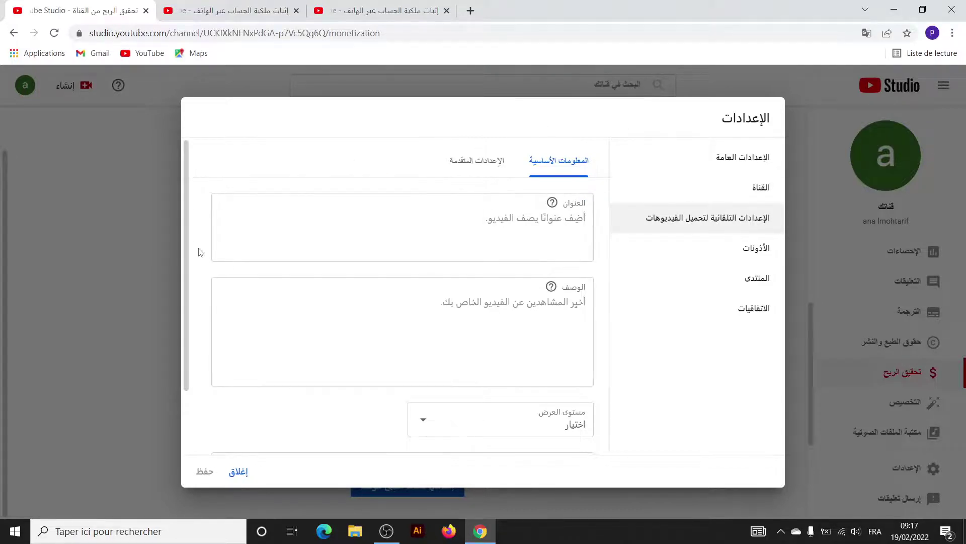
scroll(189, 254, down, 2)
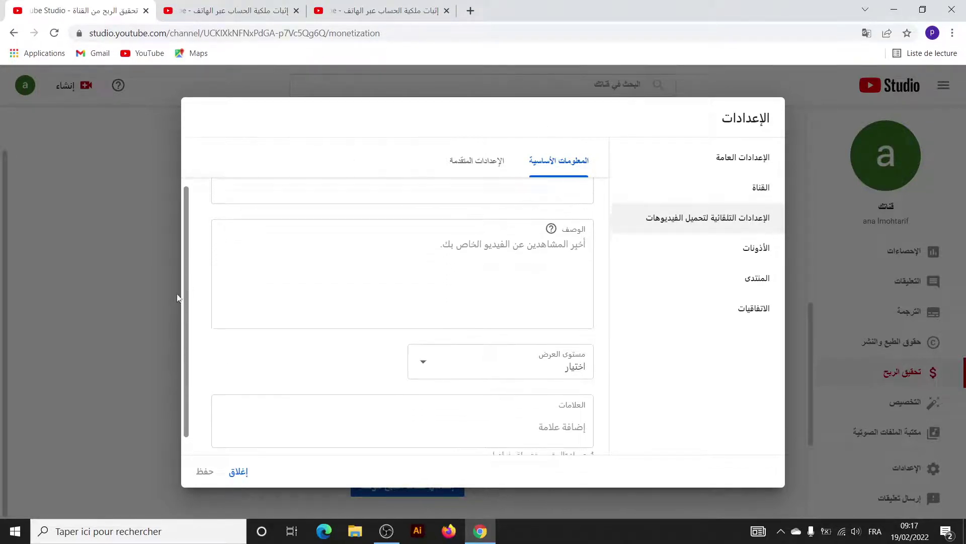
scroll(181, 221, up, 2)
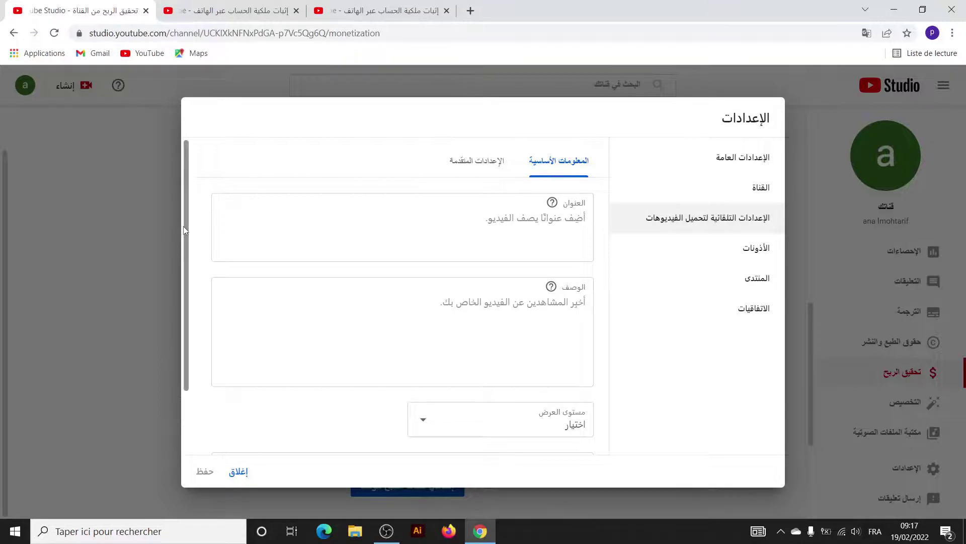
click(542, 254)
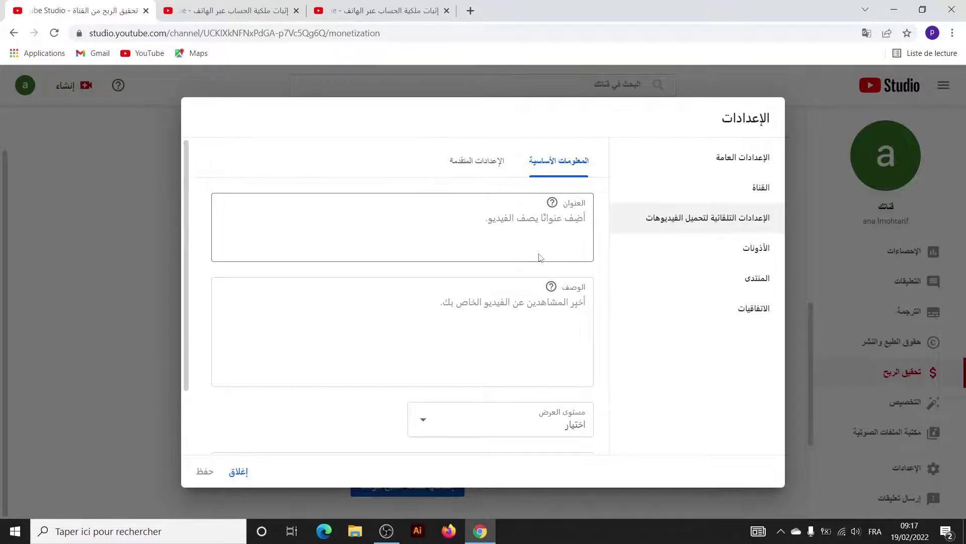
click(561, 333)
click(187, 315)
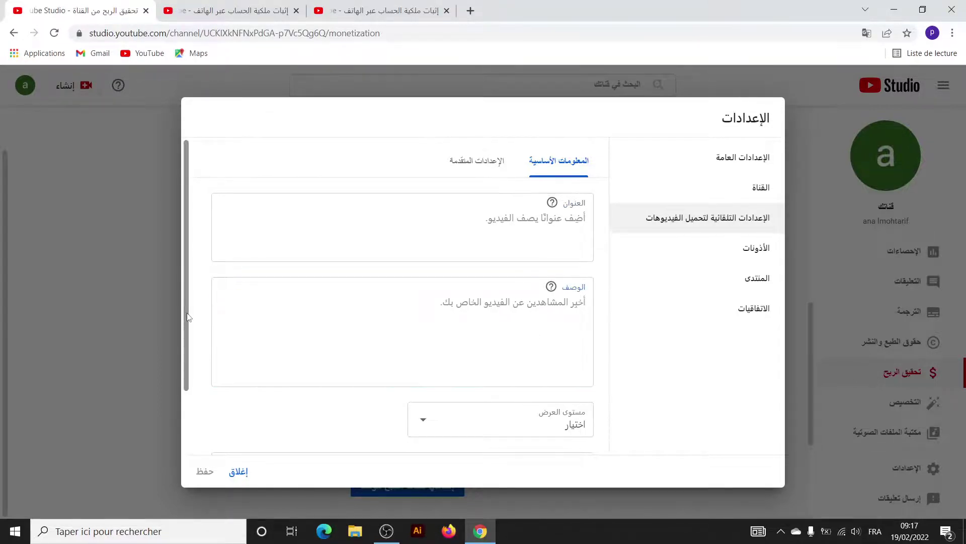
scroll(189, 317, down, 2)
Set the default upload visibility to Public.
click(425, 347)
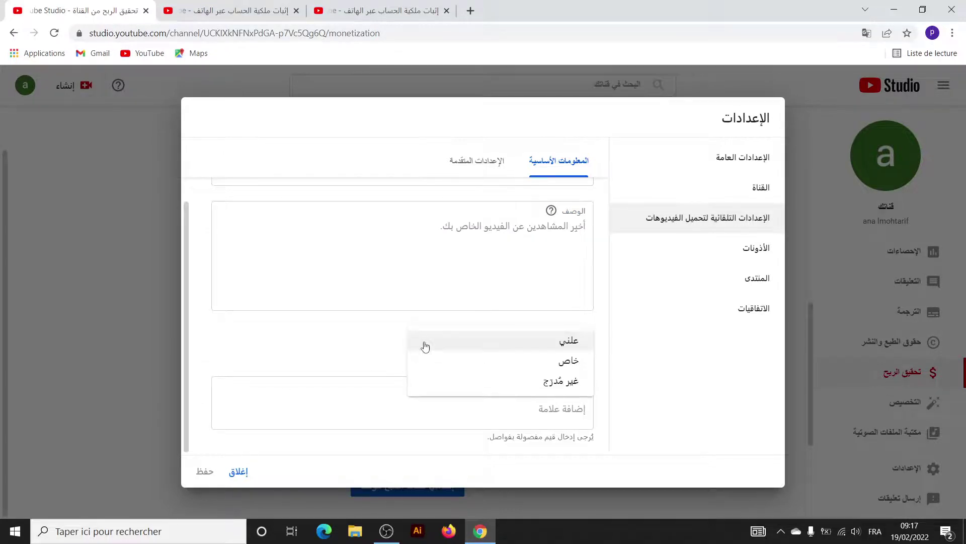
click(425, 347)
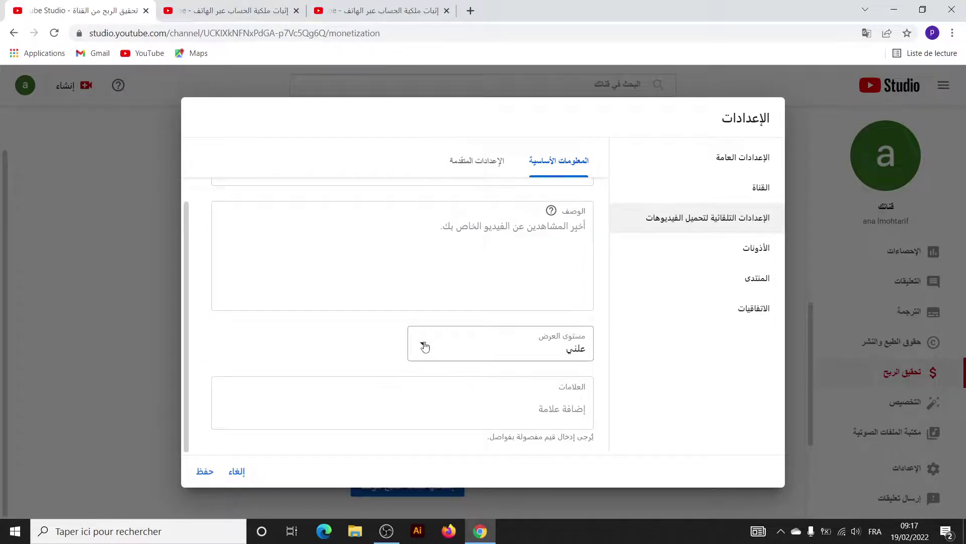
click(493, 409)
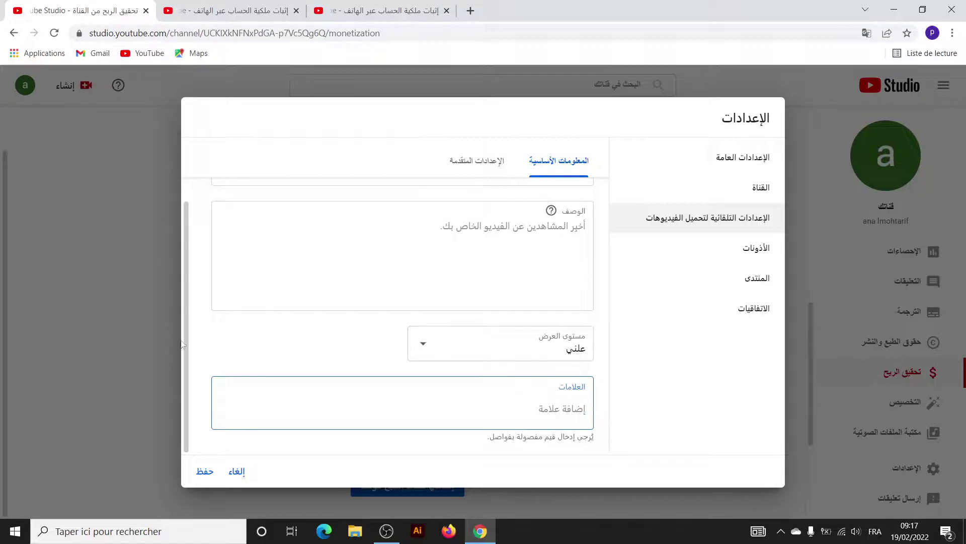
scroll(191, 241, up, 3)
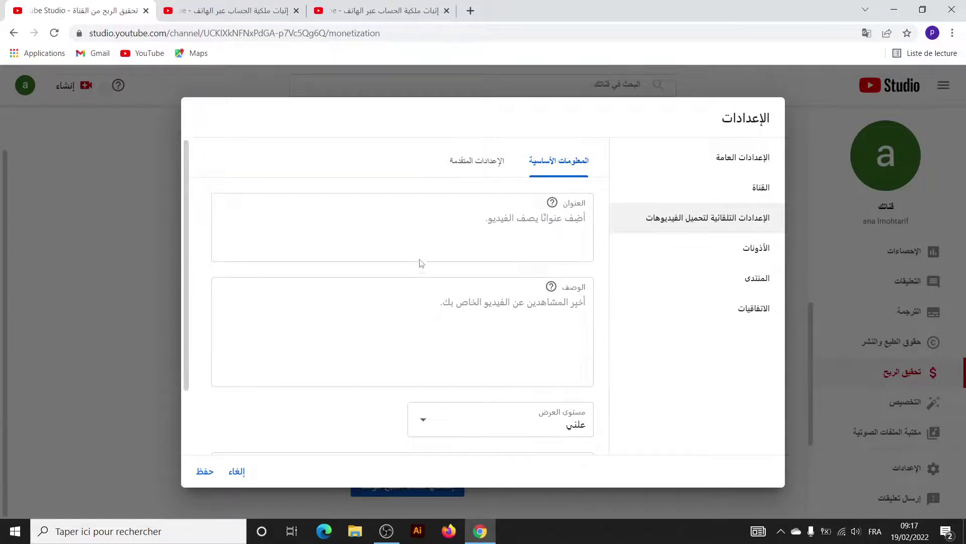
click(491, 240)
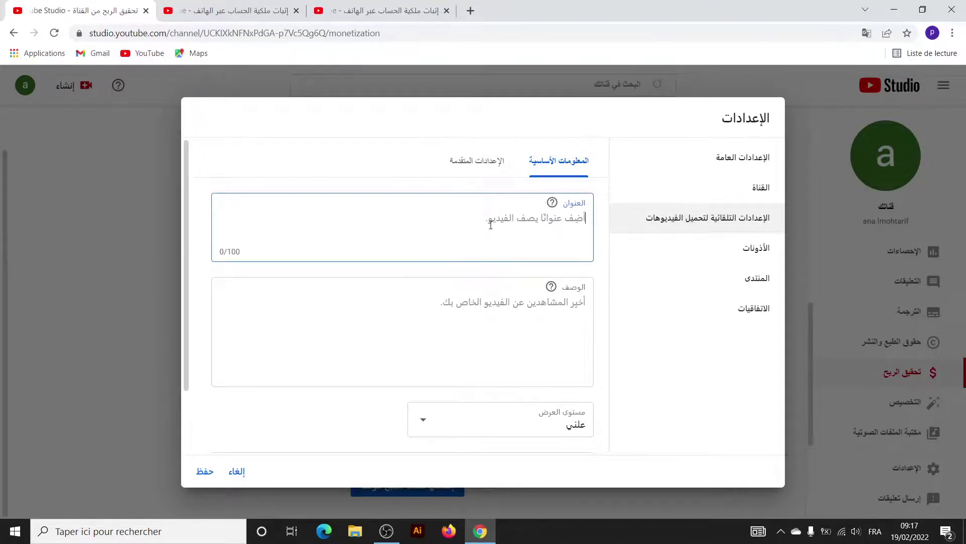
click(517, 306)
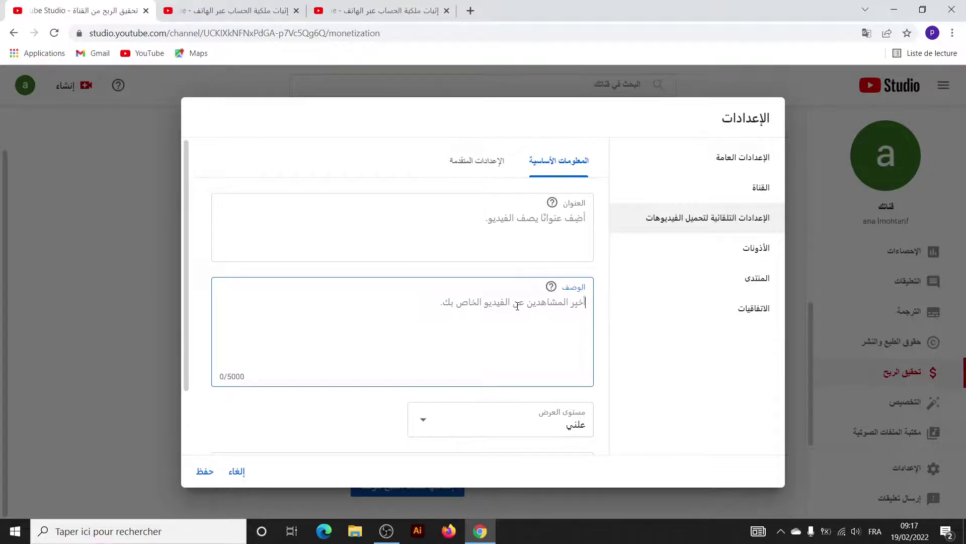
text(0)
key(BackSpace)
drag(186, 333, 186, 395)
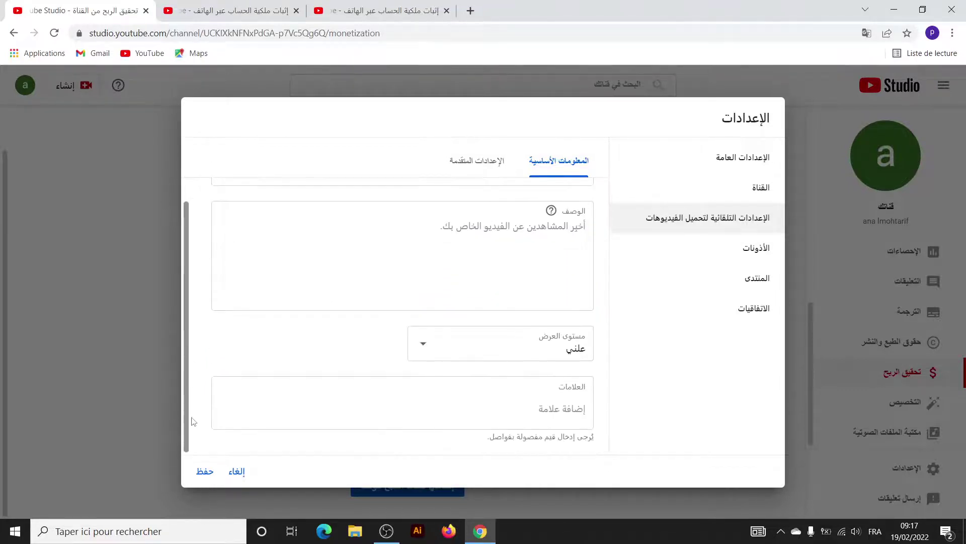
click(424, 343)
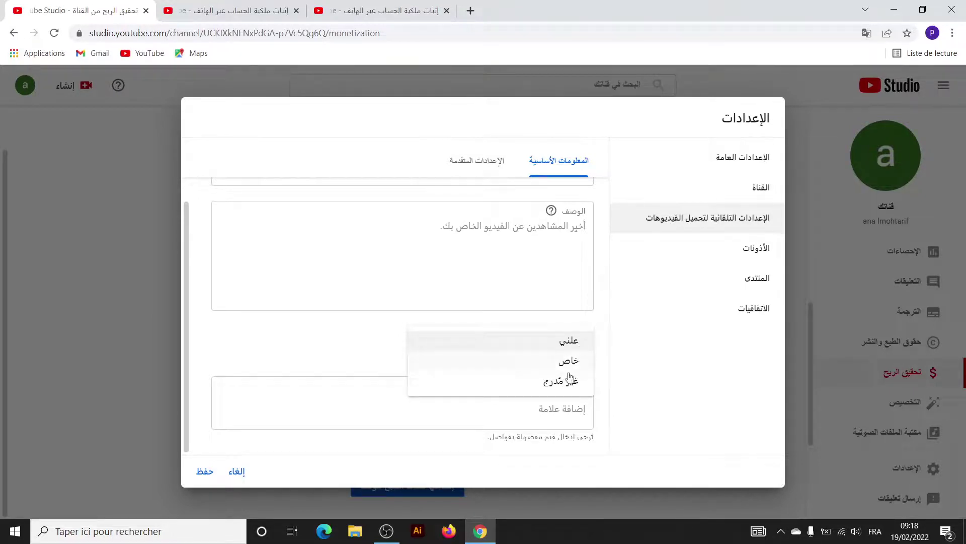
click(575, 339)
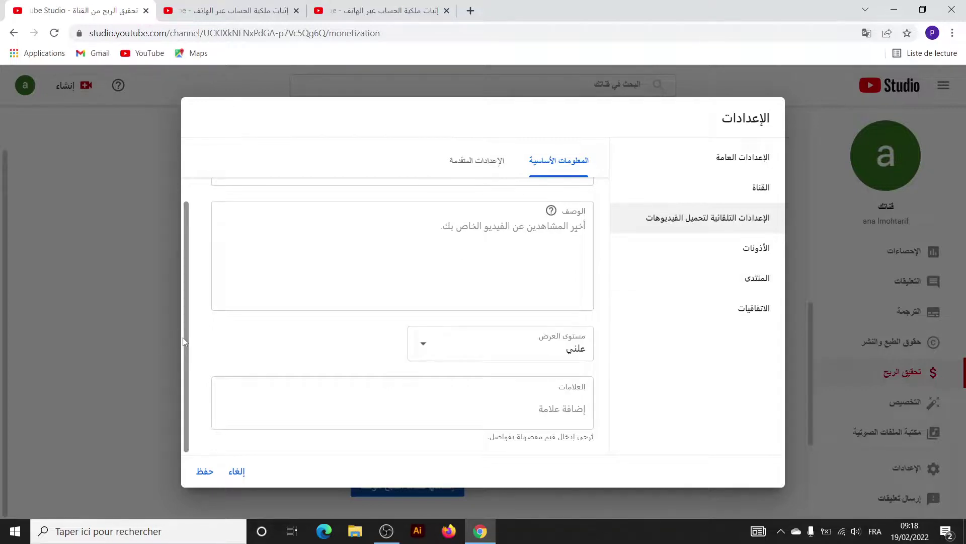
click(528, 411)
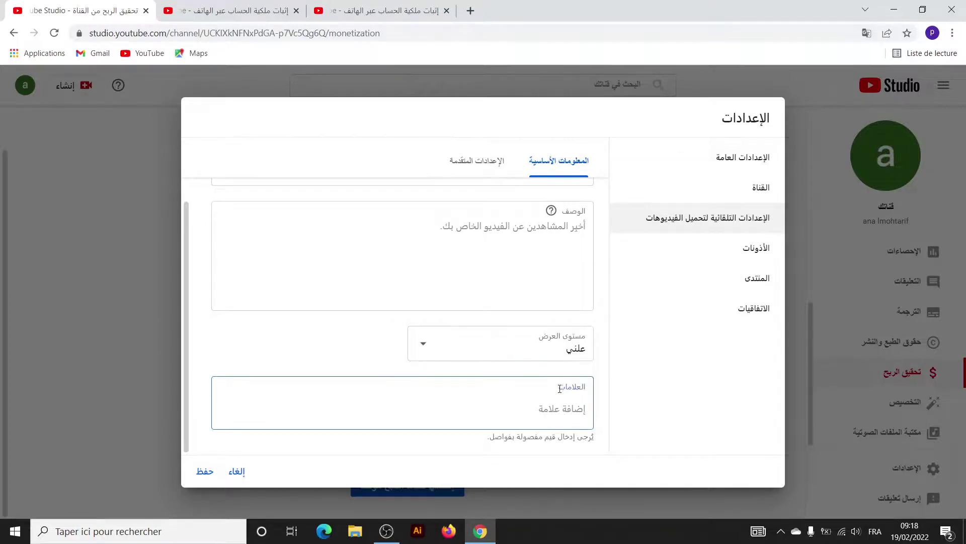
drag(559, 387, 589, 391)
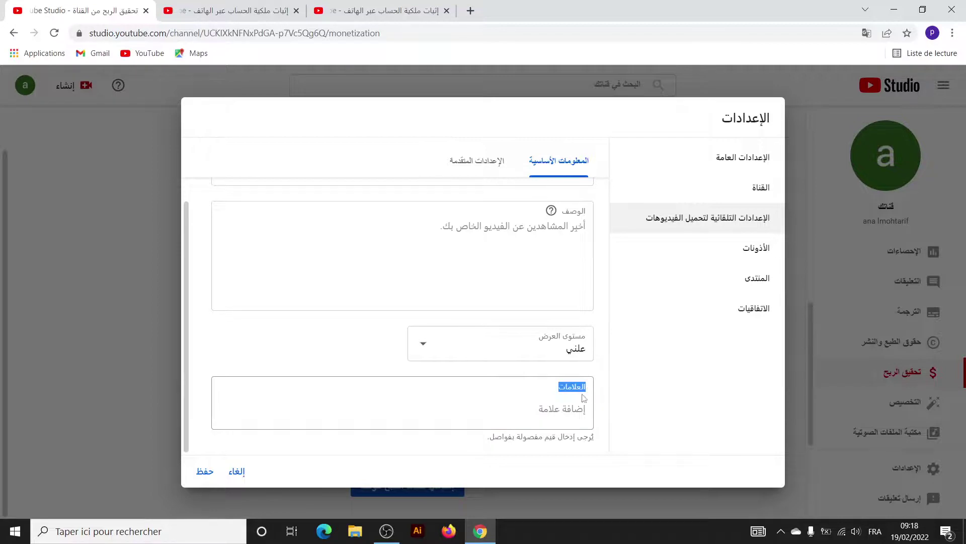
click(518, 408)
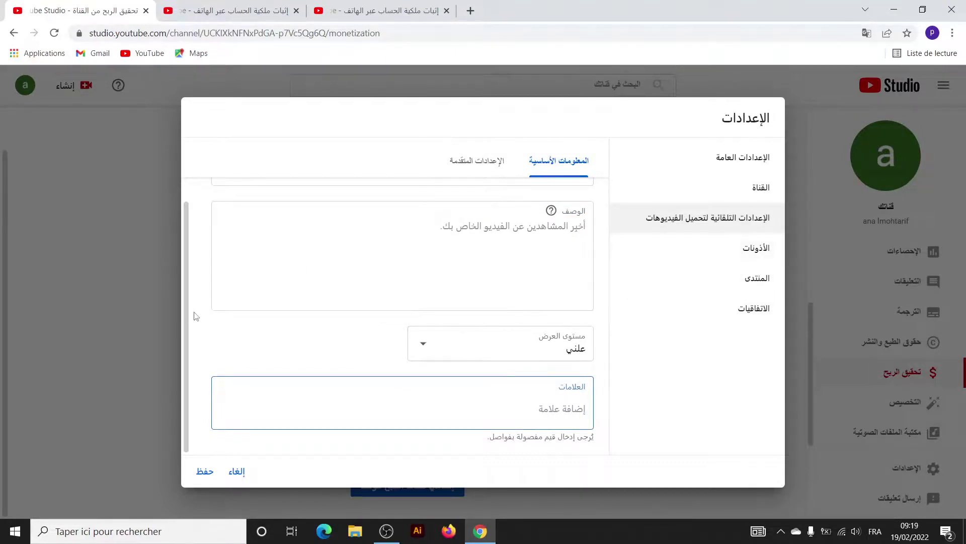
drag(188, 316, 207, 256)
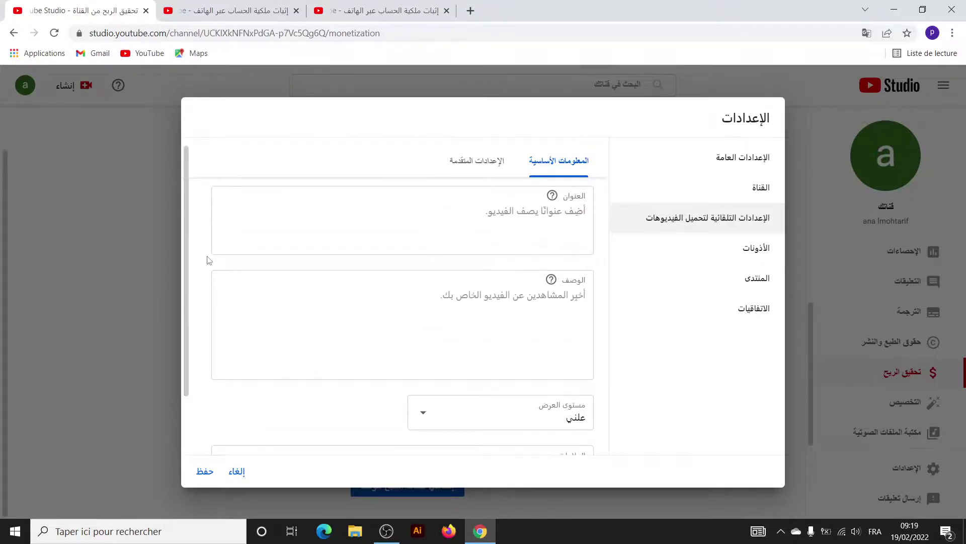
click(753, 246)
click(749, 221)
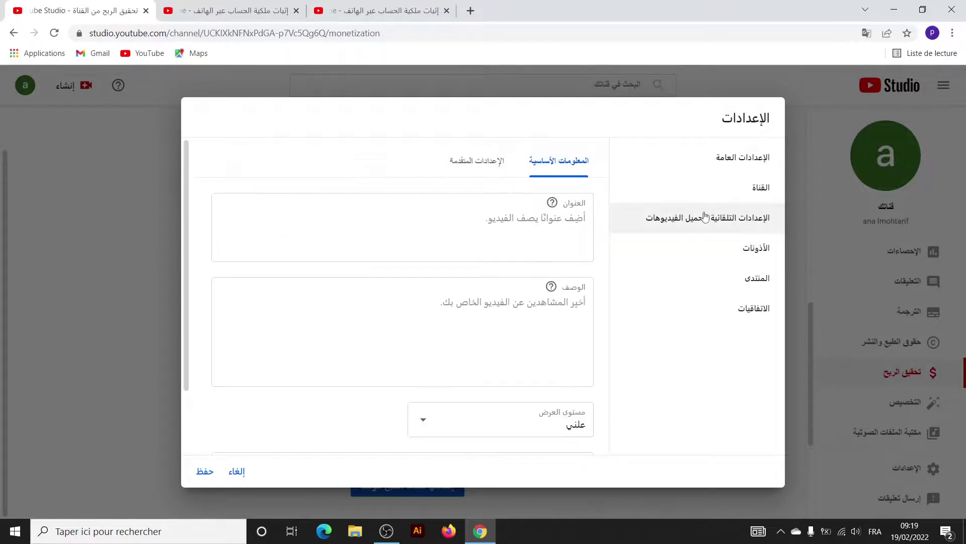
Toggle 'Show how many viewers like this video' off and back on, then go to Permissions.
click(497, 164)
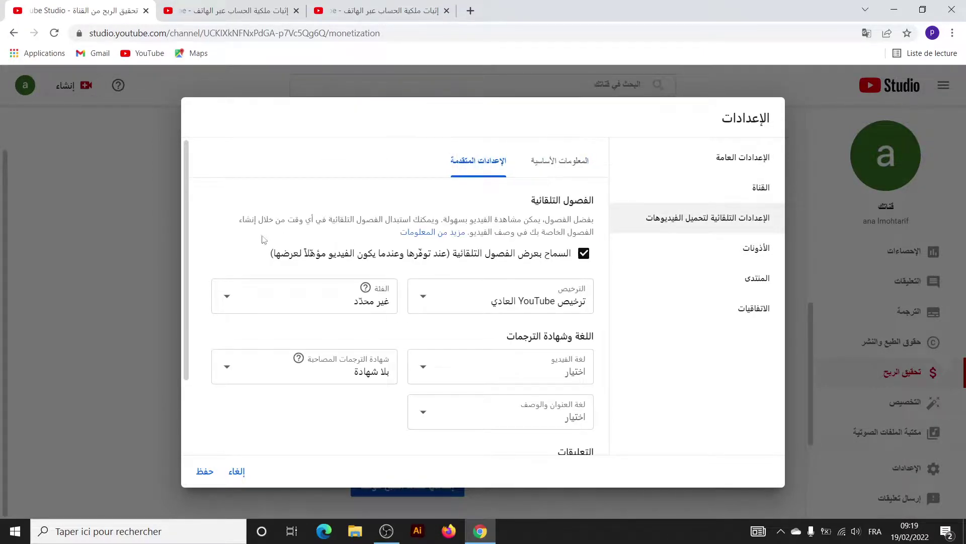
scroll(191, 252, down, 2)
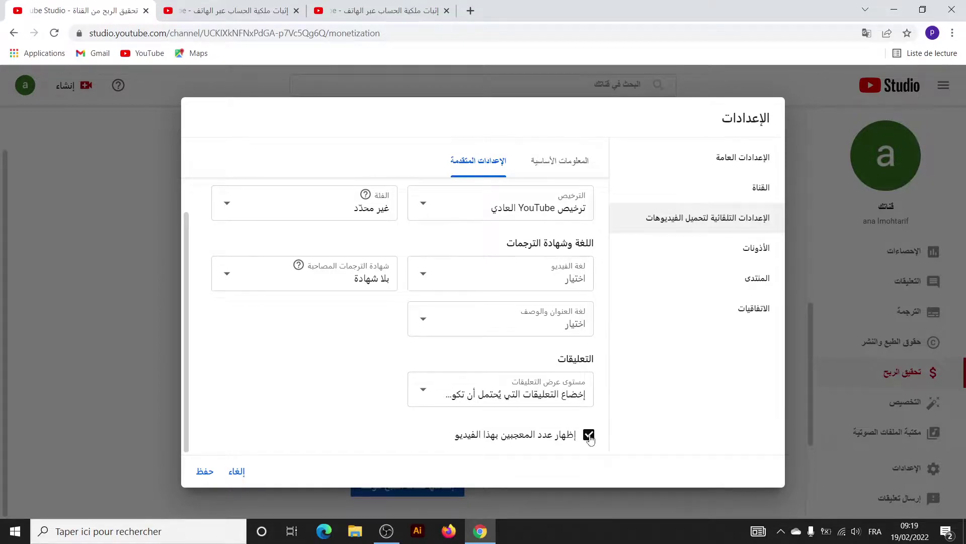
click(589, 436)
click(589, 436)
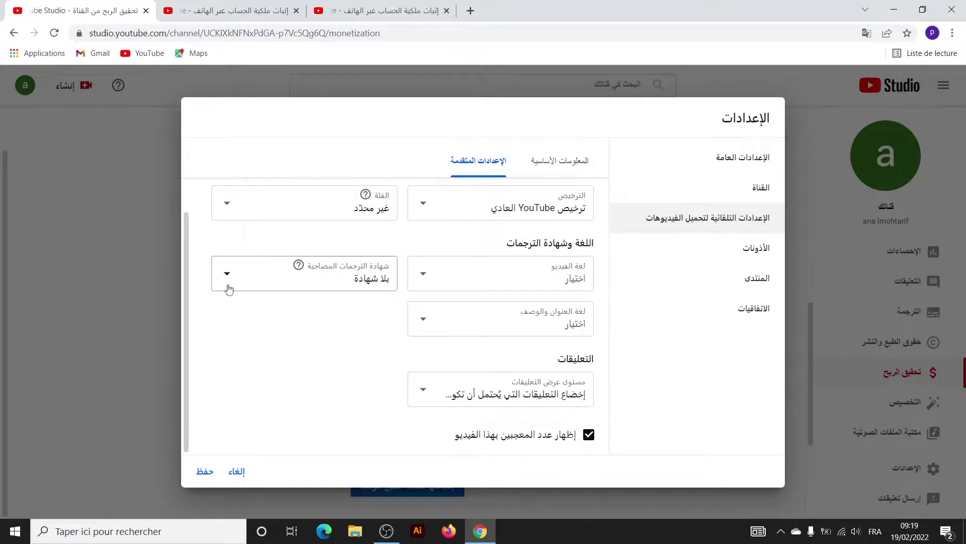
scroll(191, 274, up, 2)
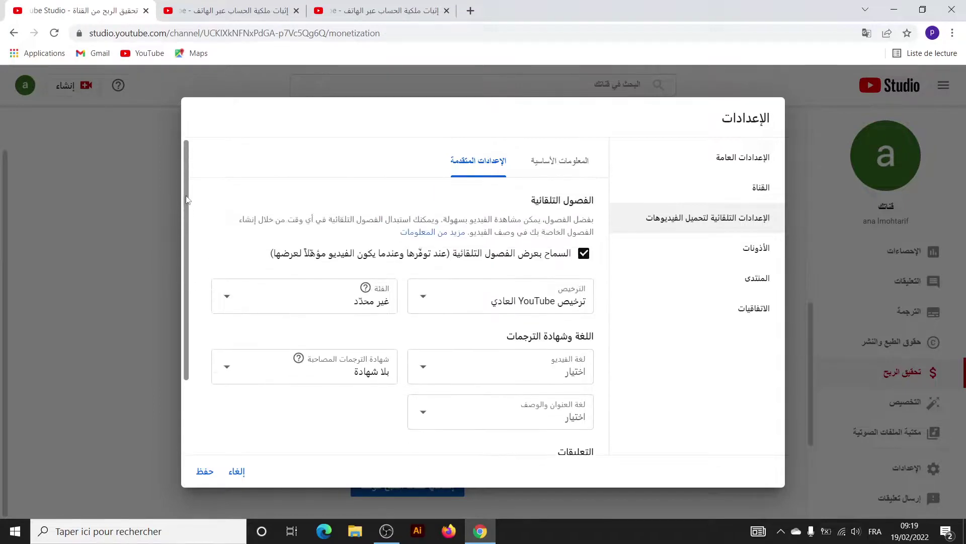
drag(185, 199, 189, 264)
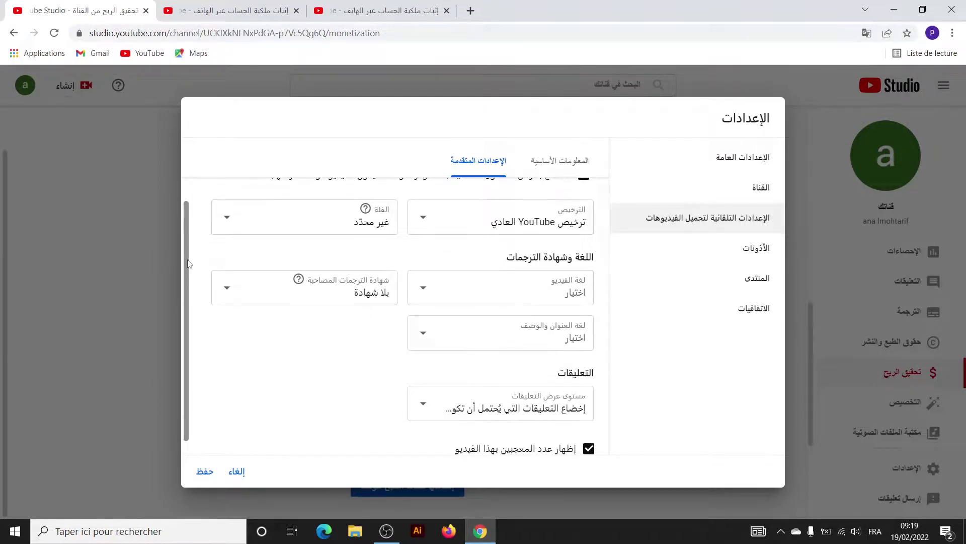
click(750, 248)
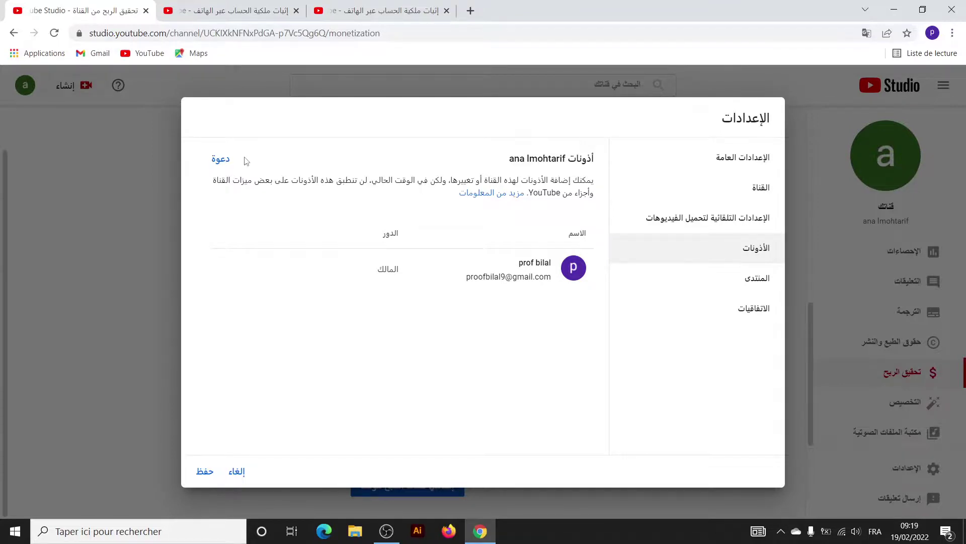
mouse_move(390, 274)
click(228, 162)
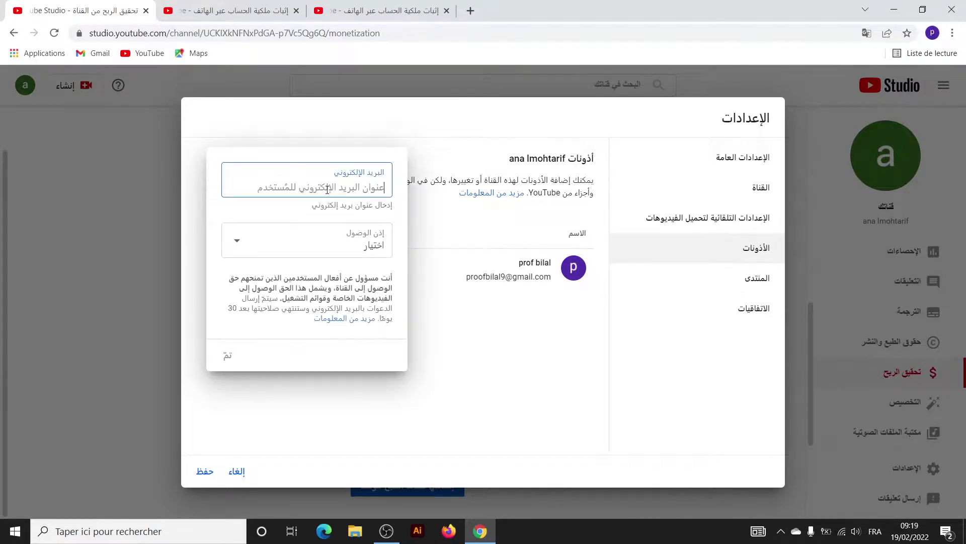
click(353, 251)
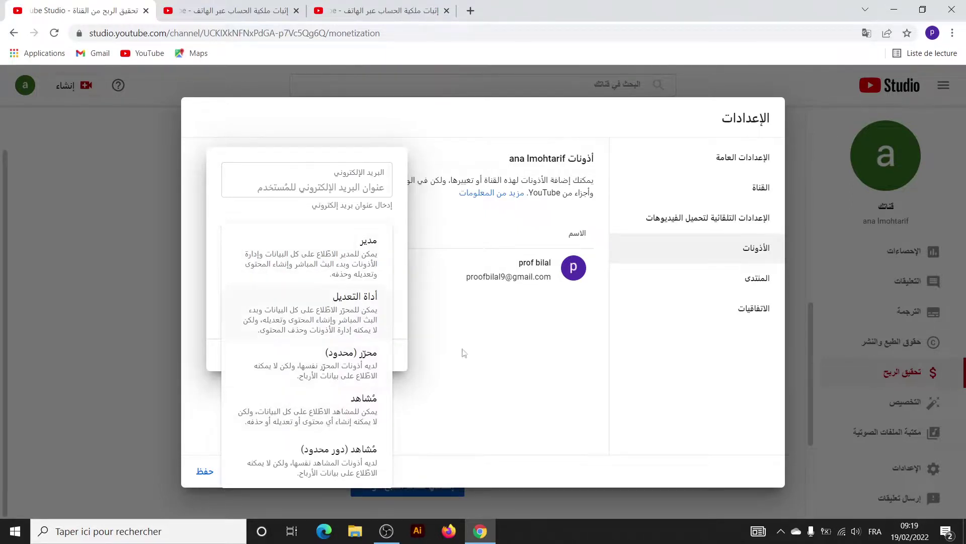
click(503, 358)
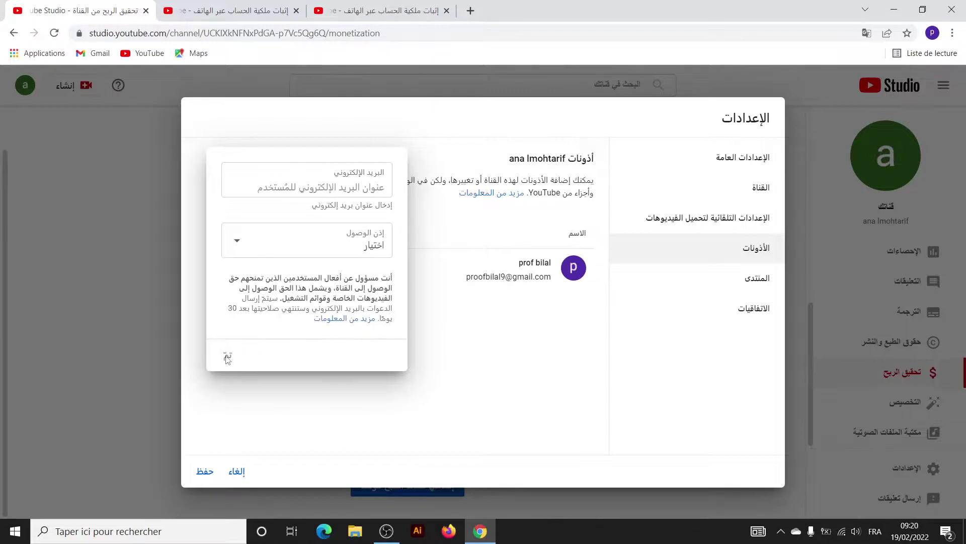
click(226, 377)
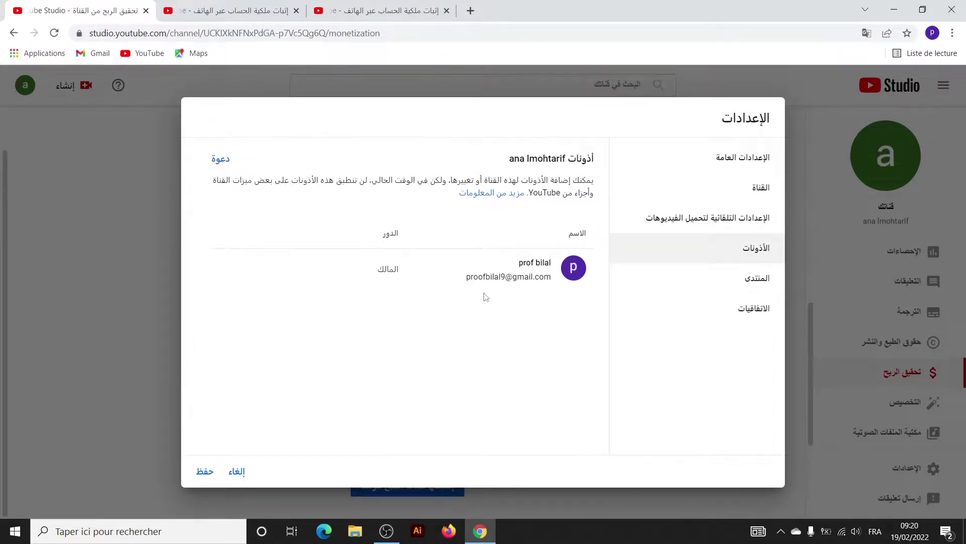
Review the Community Blocked words field without changes, then show the Agreements section.
click(712, 289)
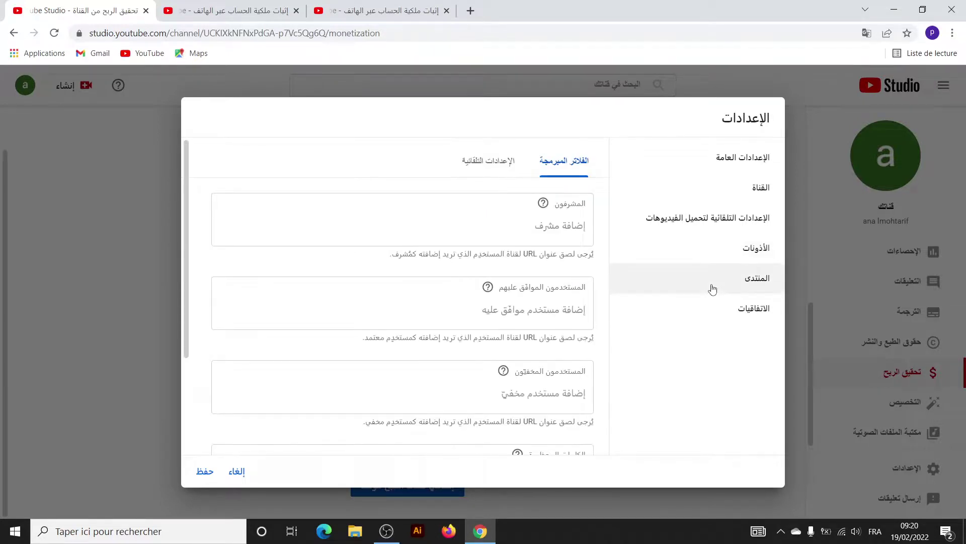
scroll(198, 409, down, 3)
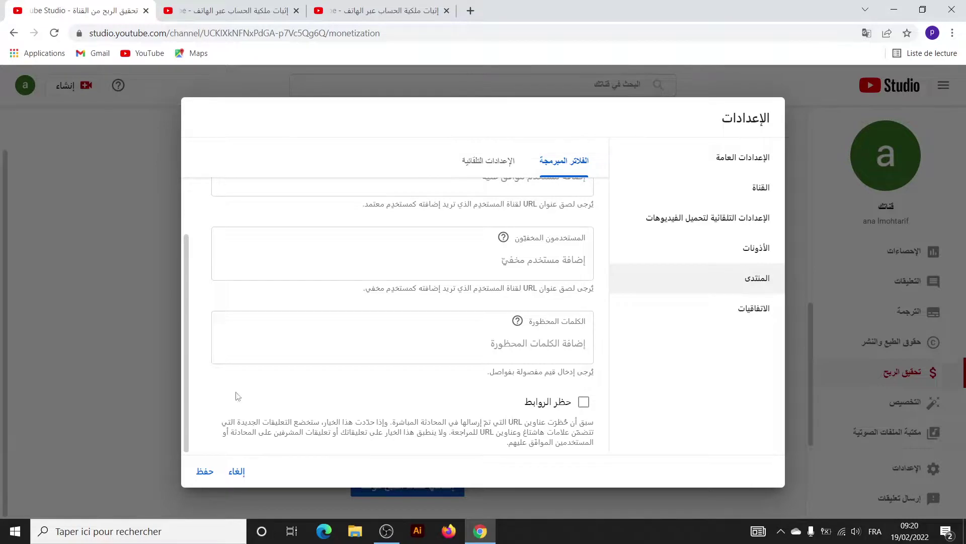
click(525, 347)
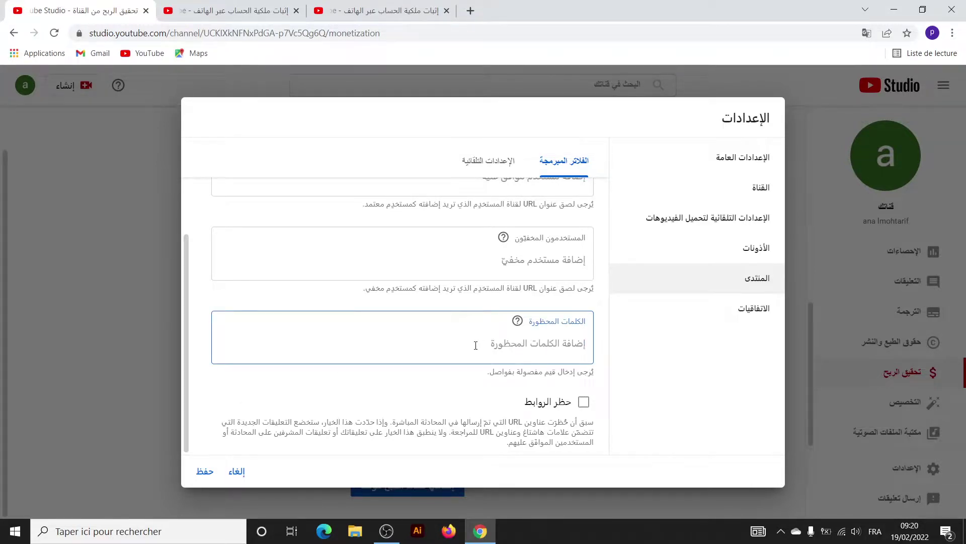
drag(185, 336, 219, 377)
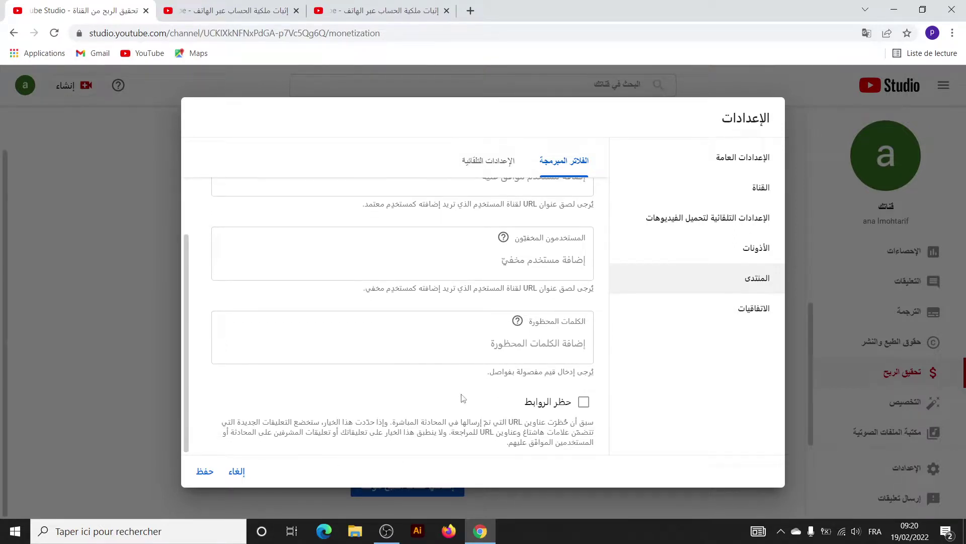
click(553, 347)
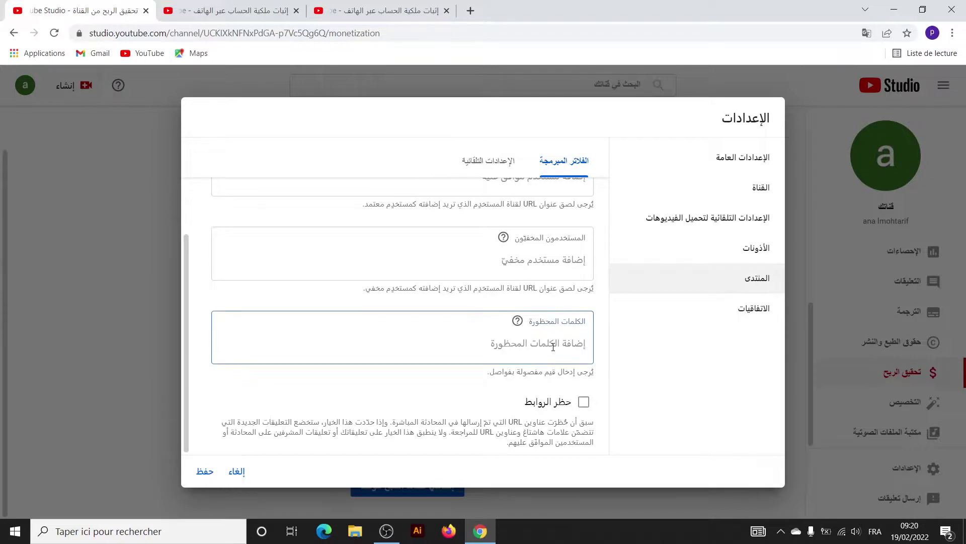
click(755, 309)
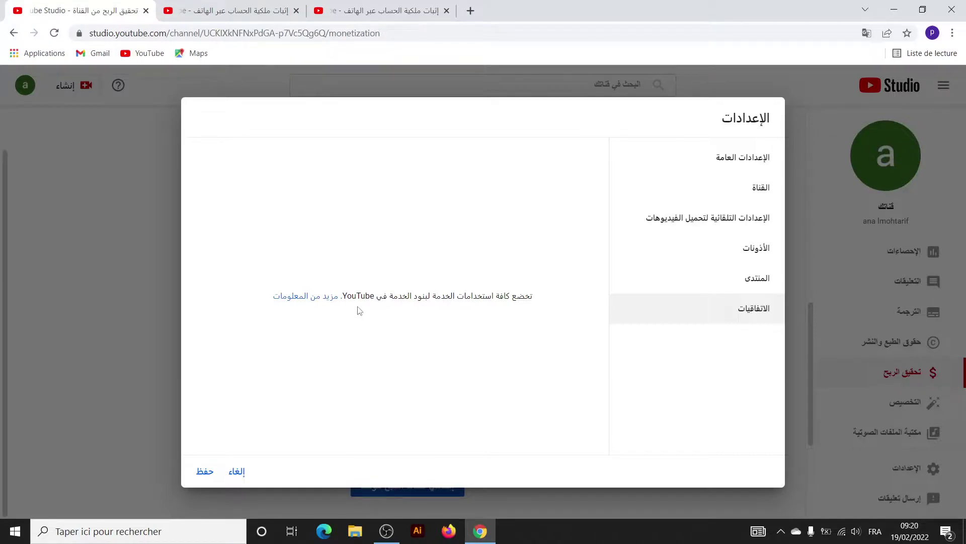
Save the channel settings and go to the Customization page's layout section.
click(204, 472)
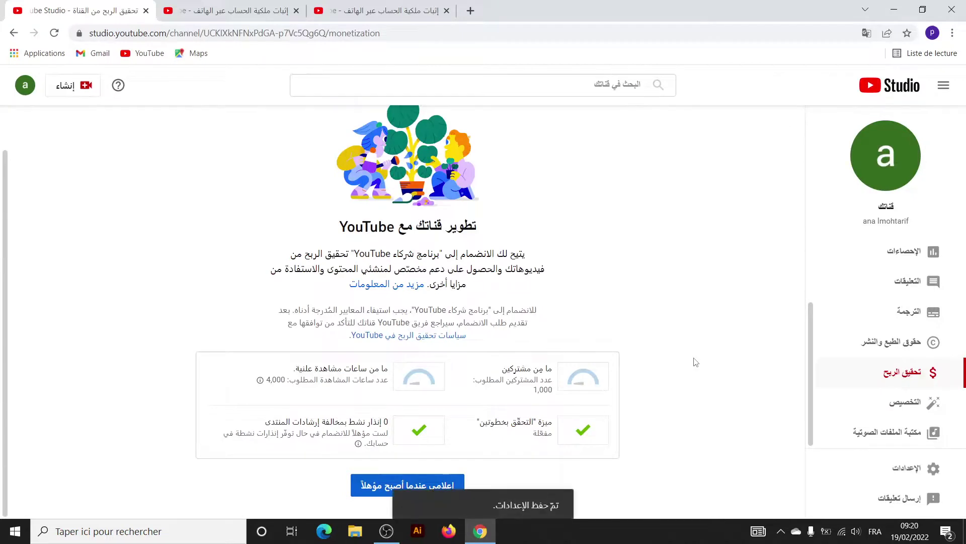
click(897, 407)
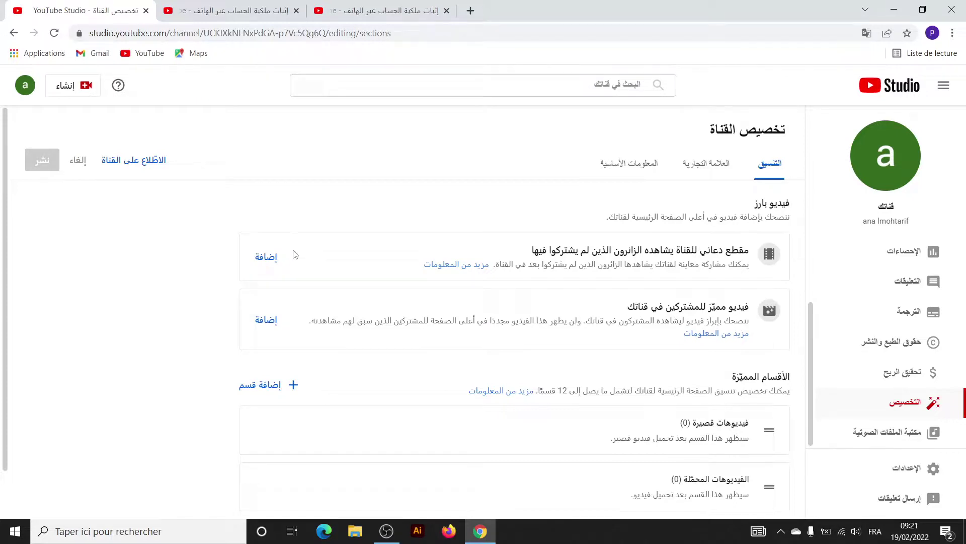
Switch Channel customization to the Basic info tab showing name, description and URL.
drag(295, 257, 238, 252)
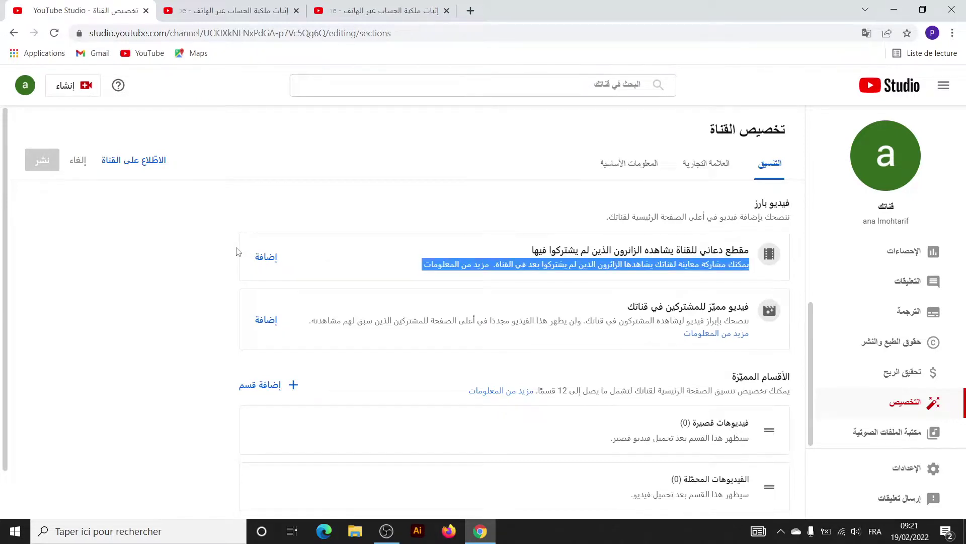
click(238, 251)
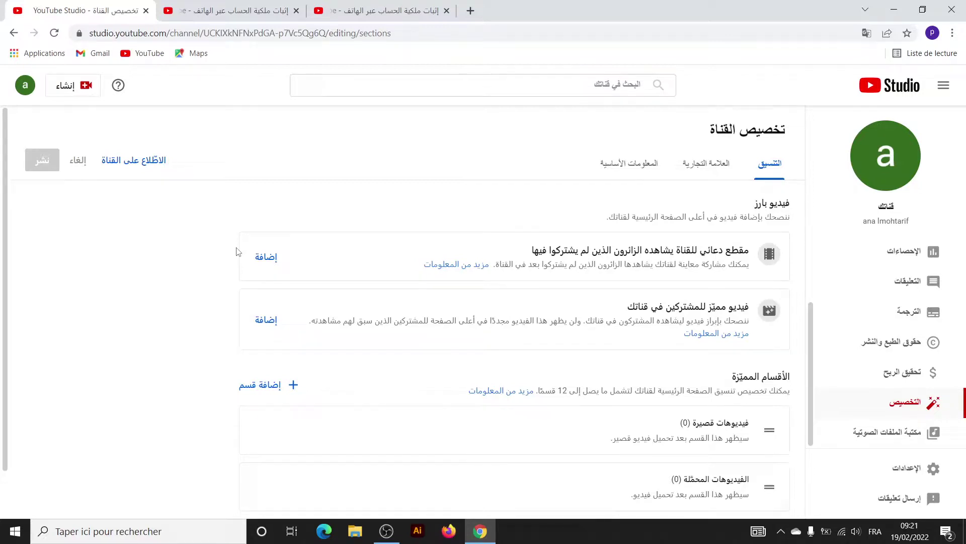
click(651, 171)
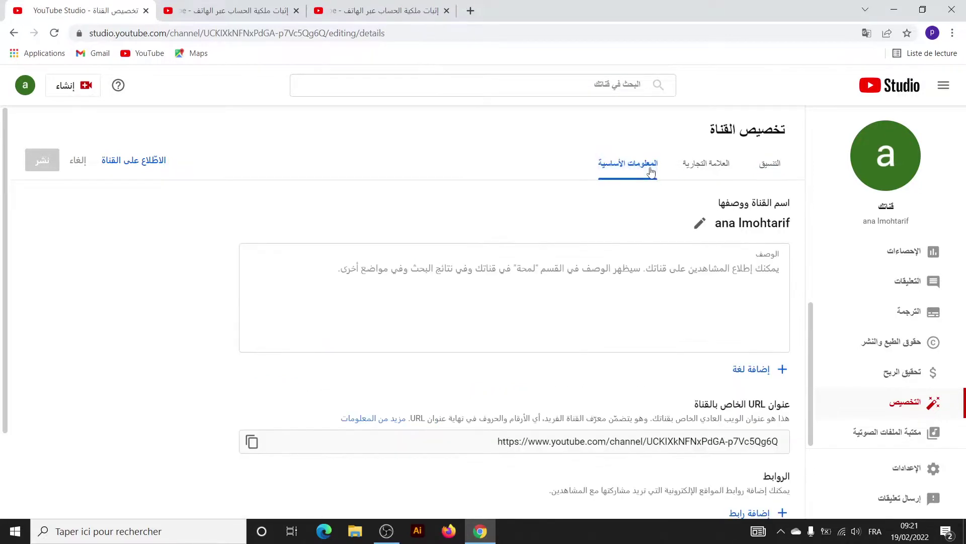
Open the description and channel name for editing unchanged, then reopen channel Settings.
click(728, 267)
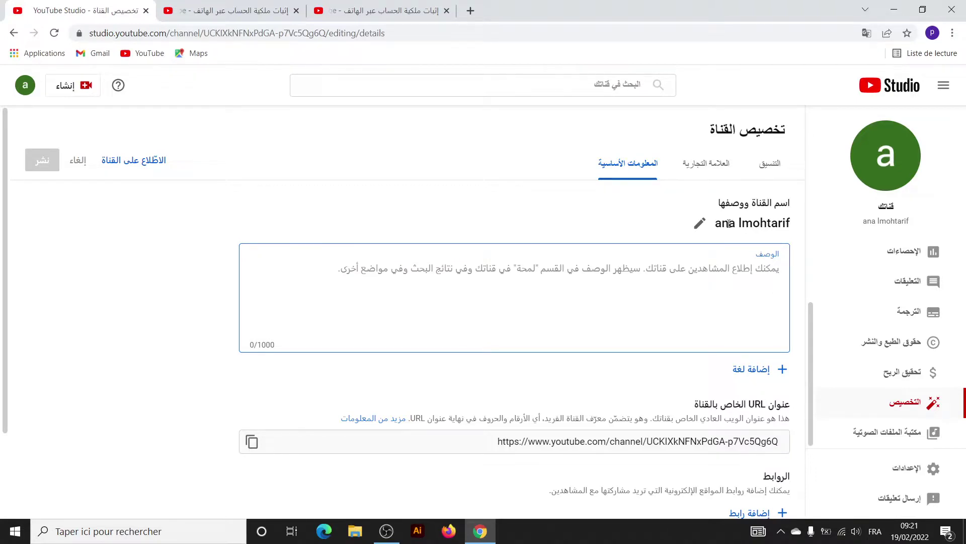
click(700, 223)
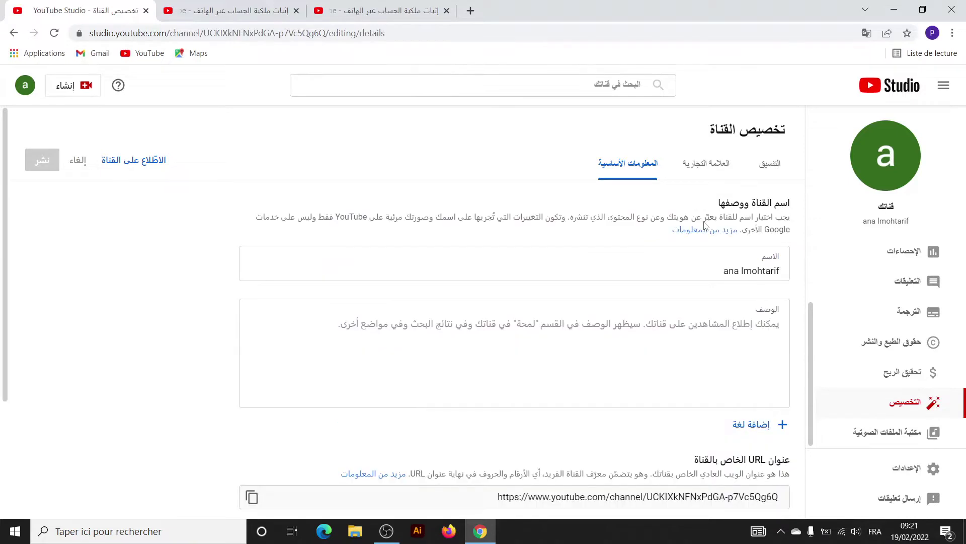
drag(723, 271, 782, 274)
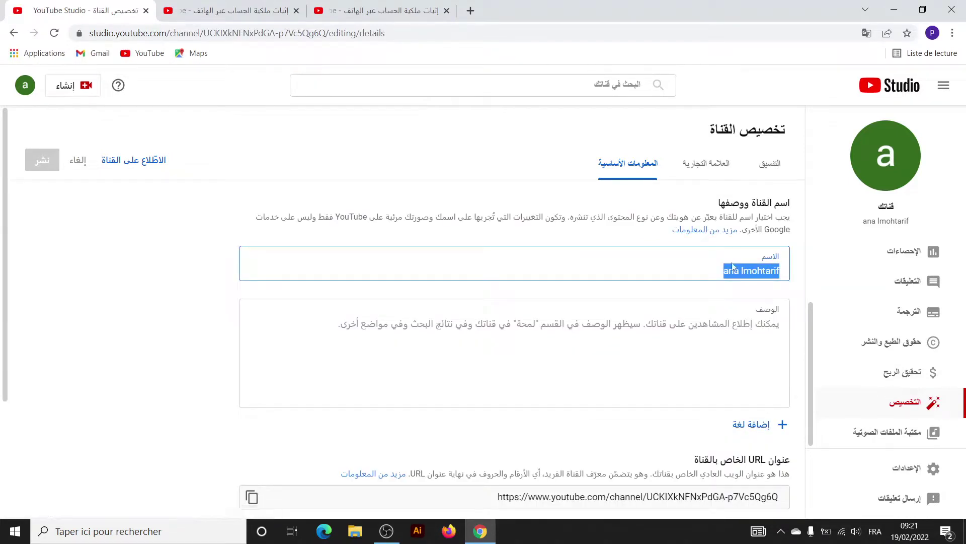
click(747, 272)
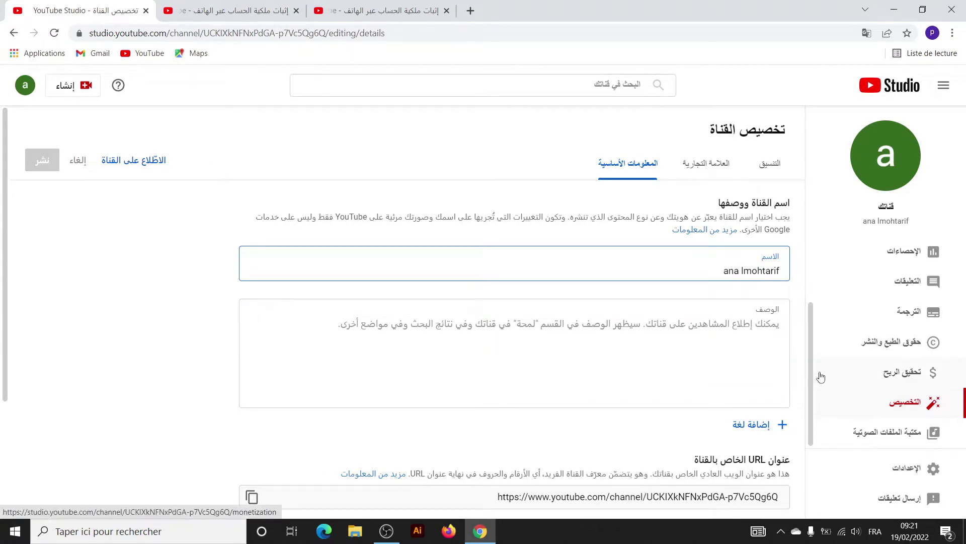
click(925, 474)
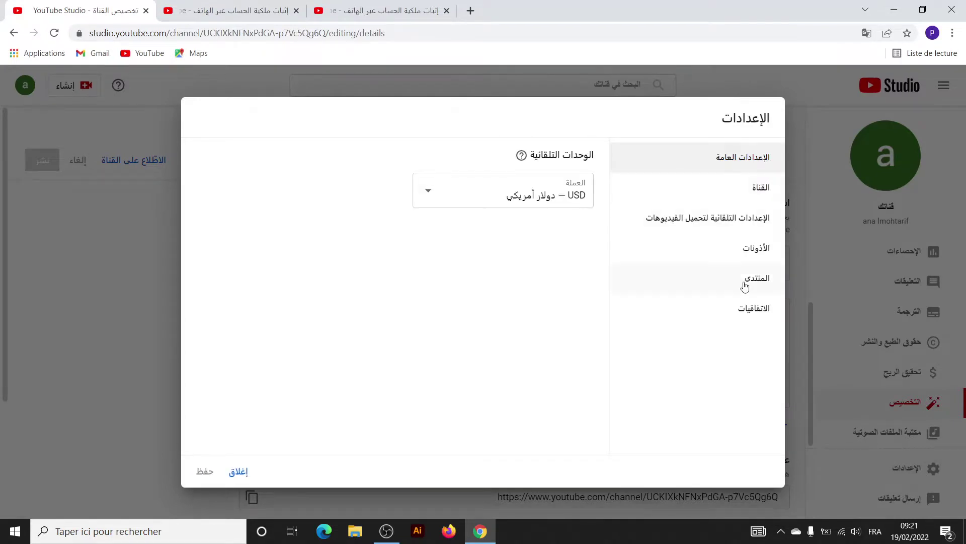
Close Settings unchanged and view the channel's public page via Your channel.
click(238, 471)
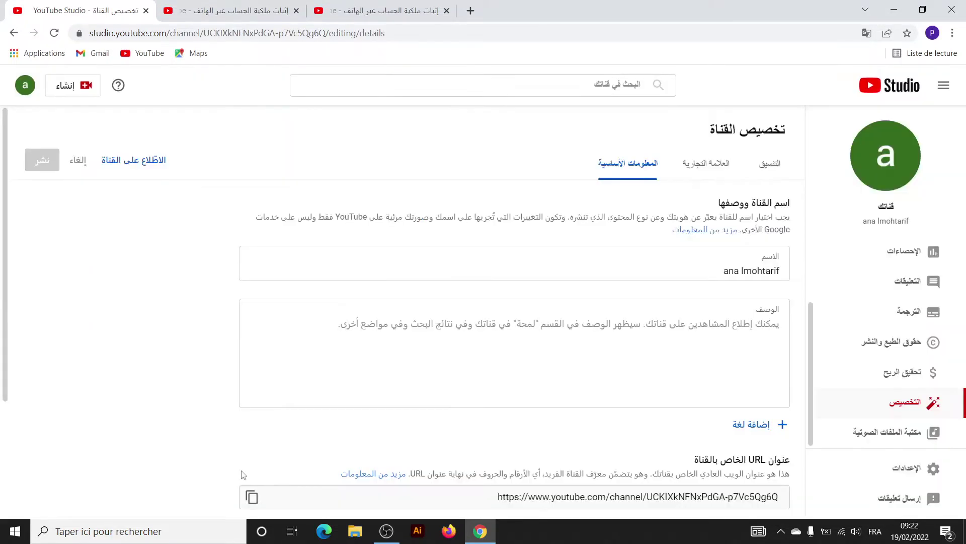
click(25, 85)
click(162, 161)
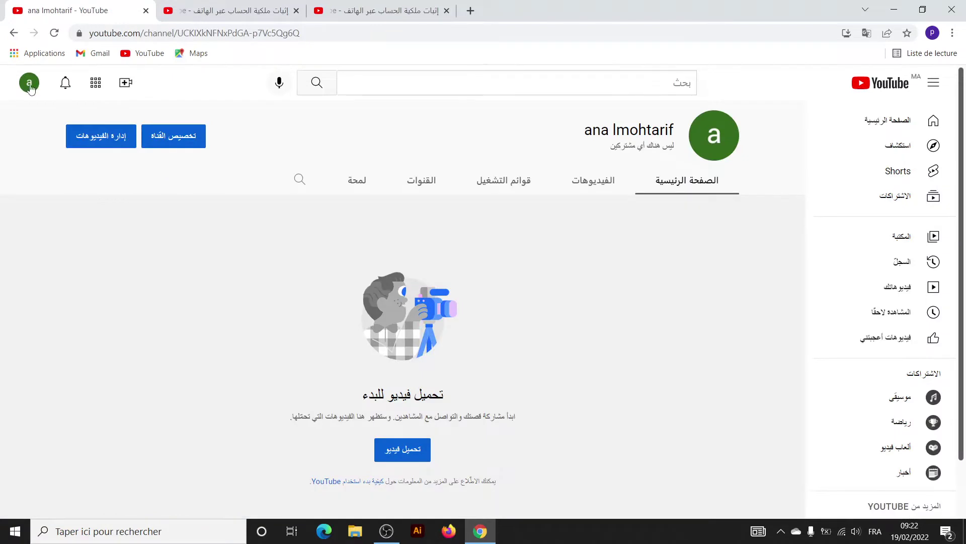
Return to the YouTube Studio channel dashboard from the account menu.
click(29, 84)
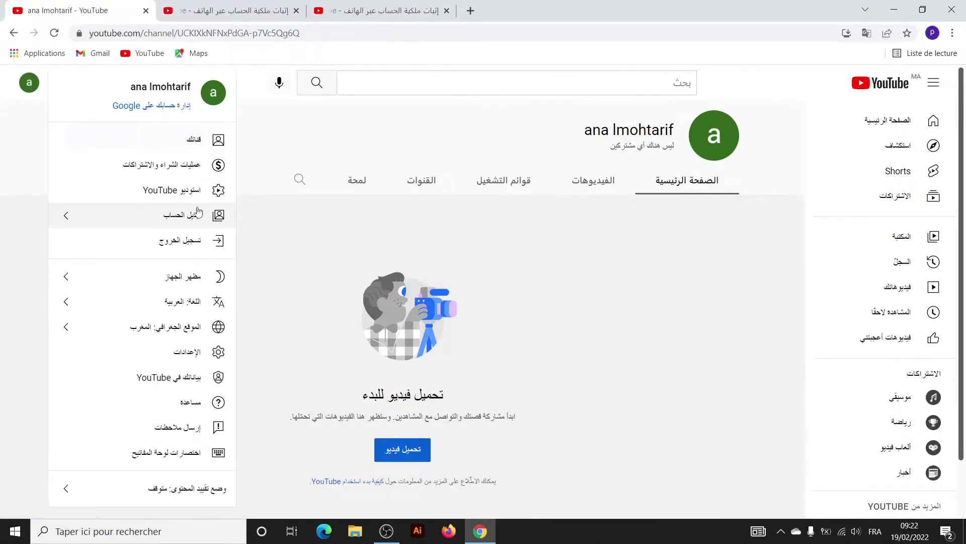
click(172, 191)
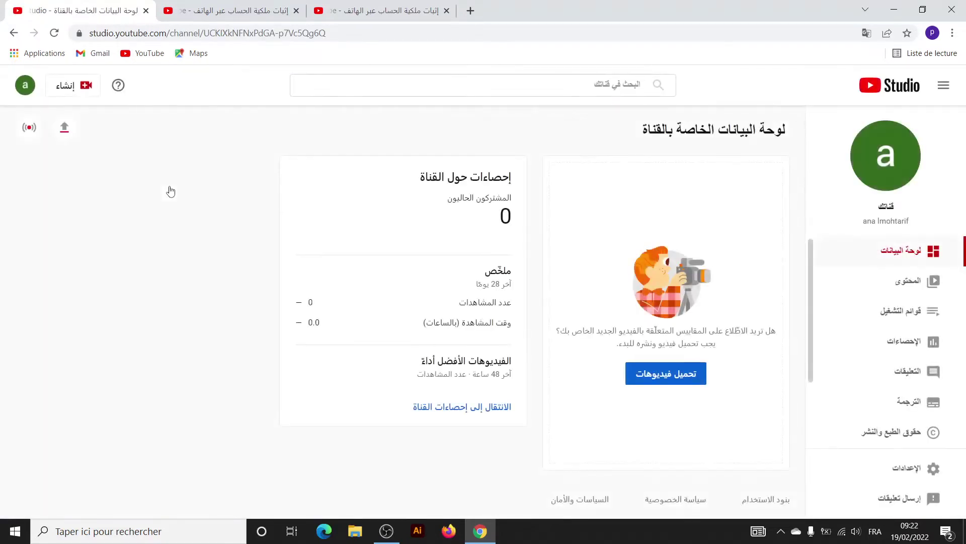
scroll(816, 309, down, 2)
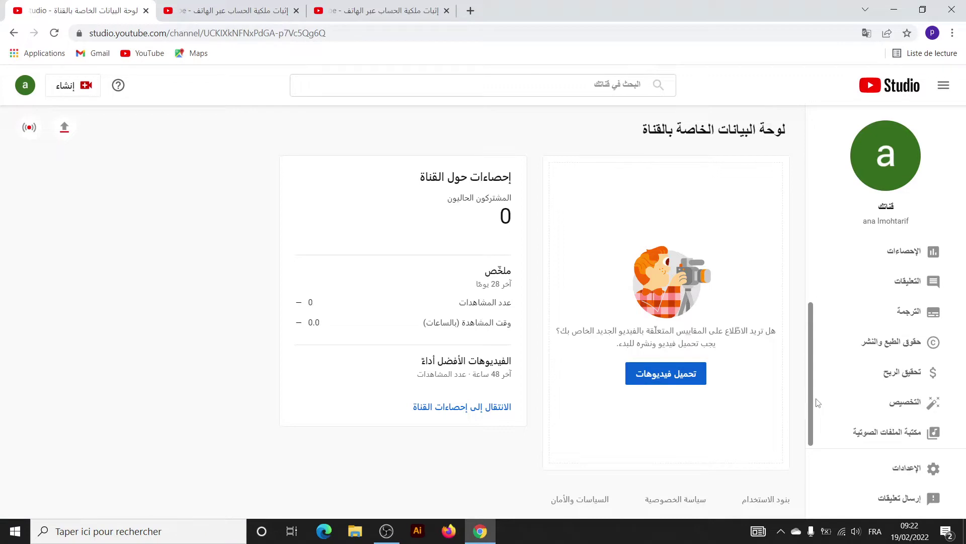
scroll(816, 352, up, 2)
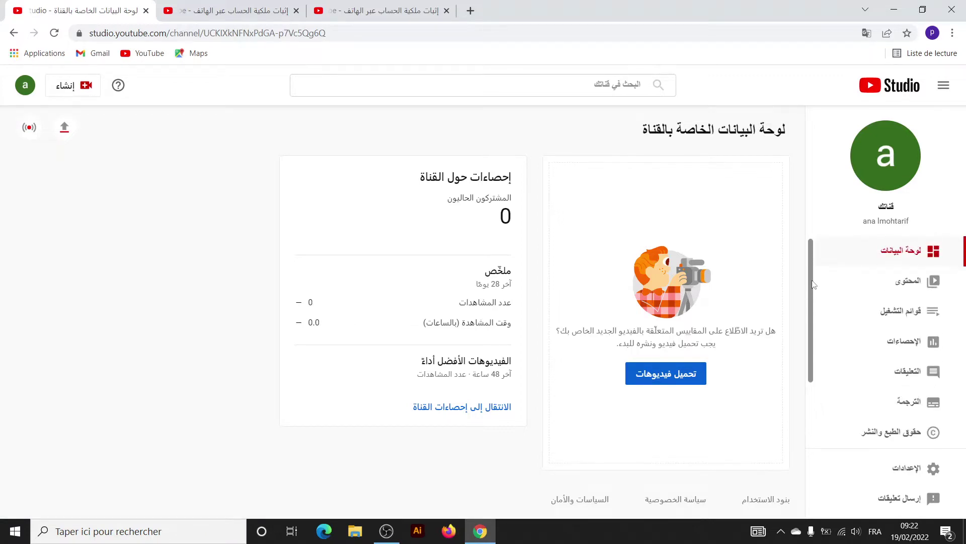
scroll(813, 292, down, 2)
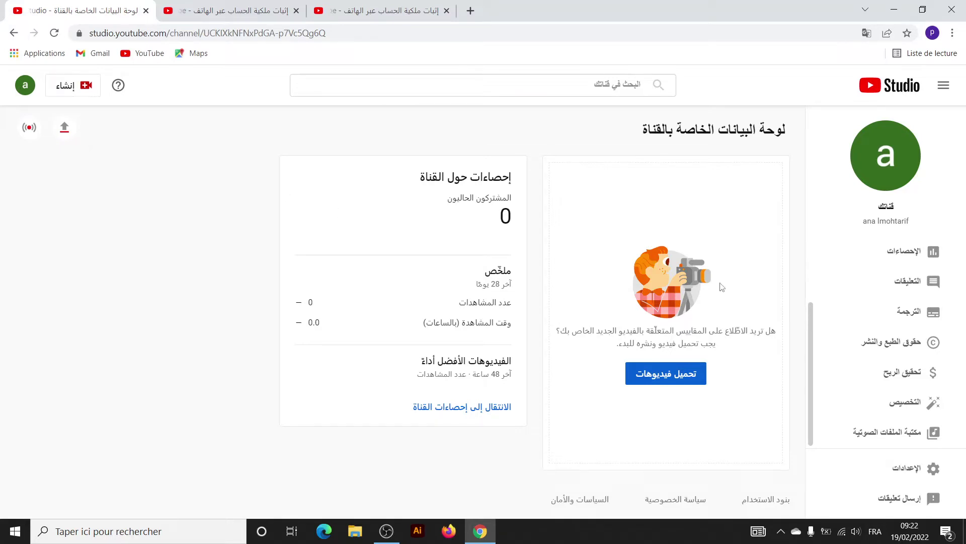
scroll(813, 329, up, 2)
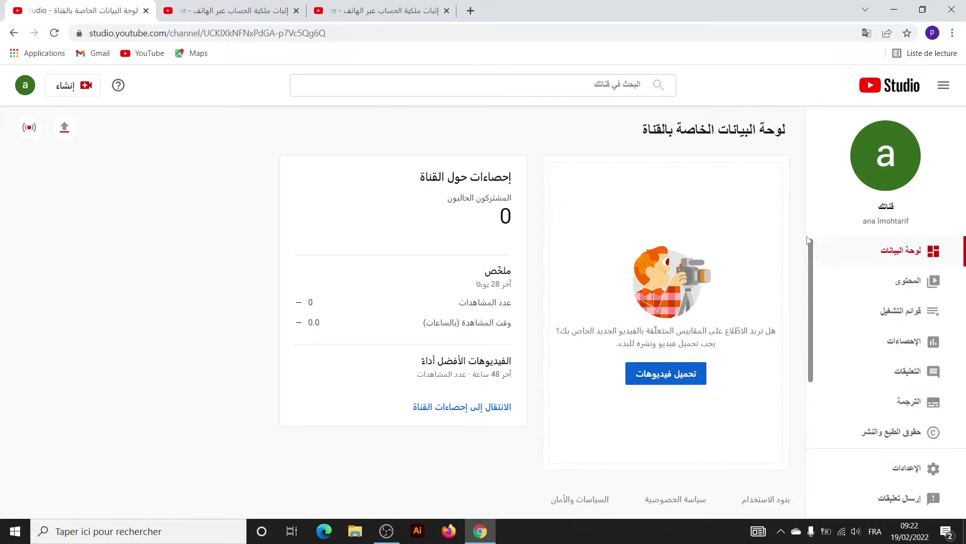
scroll(811, 335, down, 2)
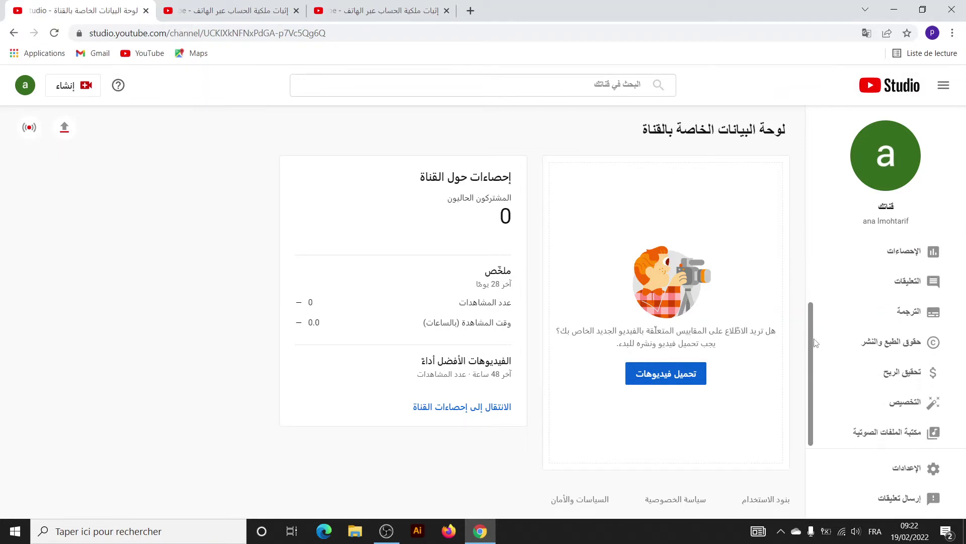
scroll(812, 332, up, 3)
scroll(820, 297, down, 1)
scroll(825, 334, down, 2)
scroll(826, 332, up, 2)
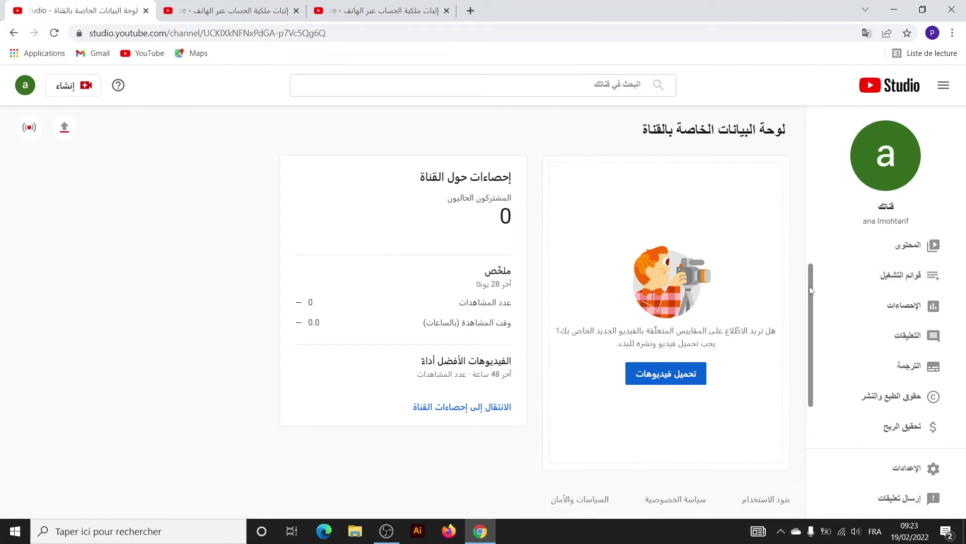
scroll(809, 285, down, 1)
scroll(811, 281, up, 2)
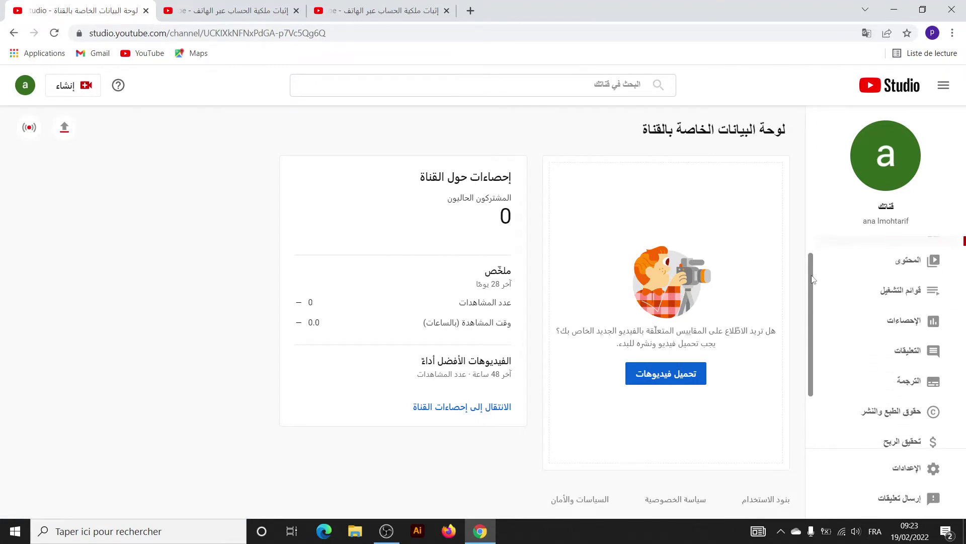